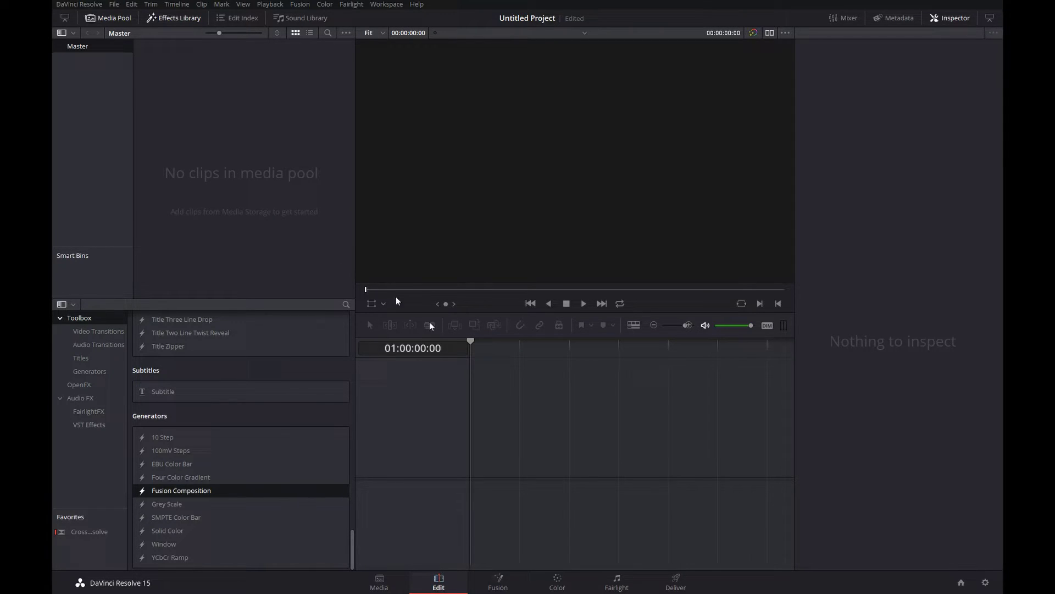
- Drop a Fusion Composition generator onto a new Timeline 1 and open it in Fusion
{"action": "left_click", "coordinate": [987, 584]}
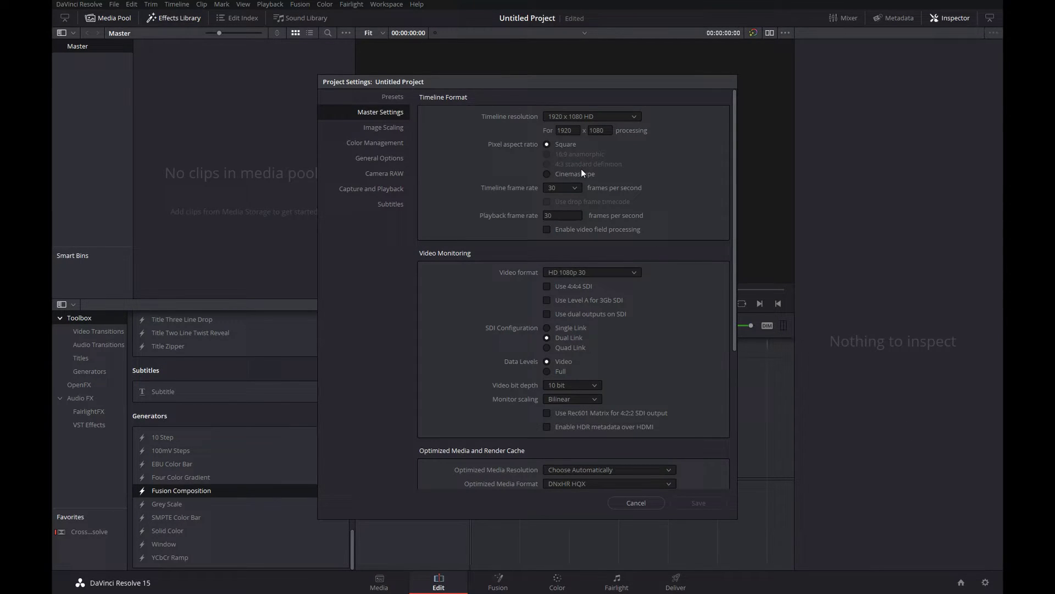
{"action": "left_click", "coordinate": [654, 502]}
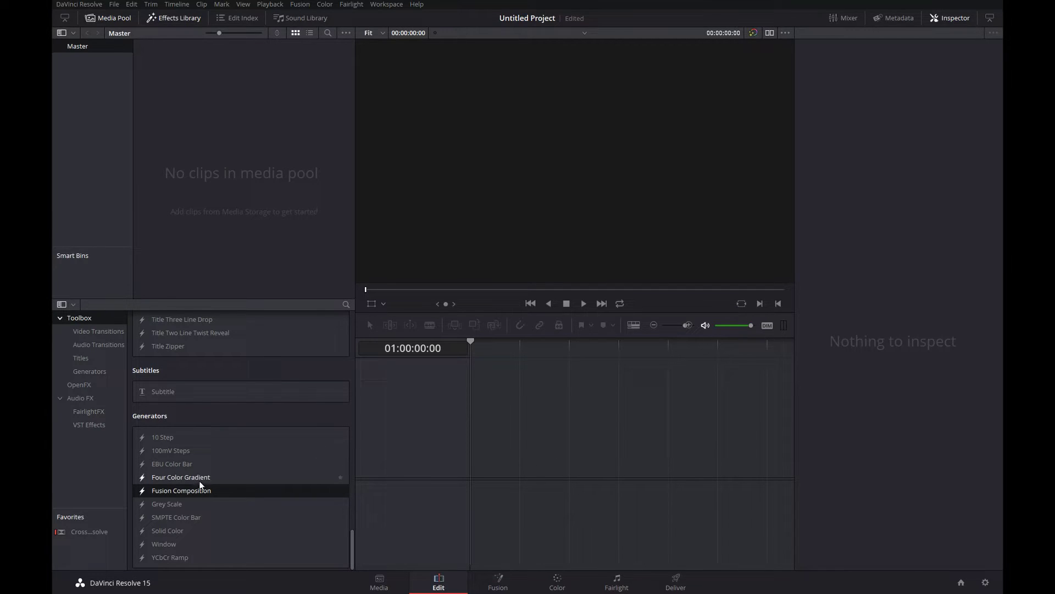
{"action": "left_click_drag", "start_coordinate": [180, 489], "coordinate": [517, 454]}
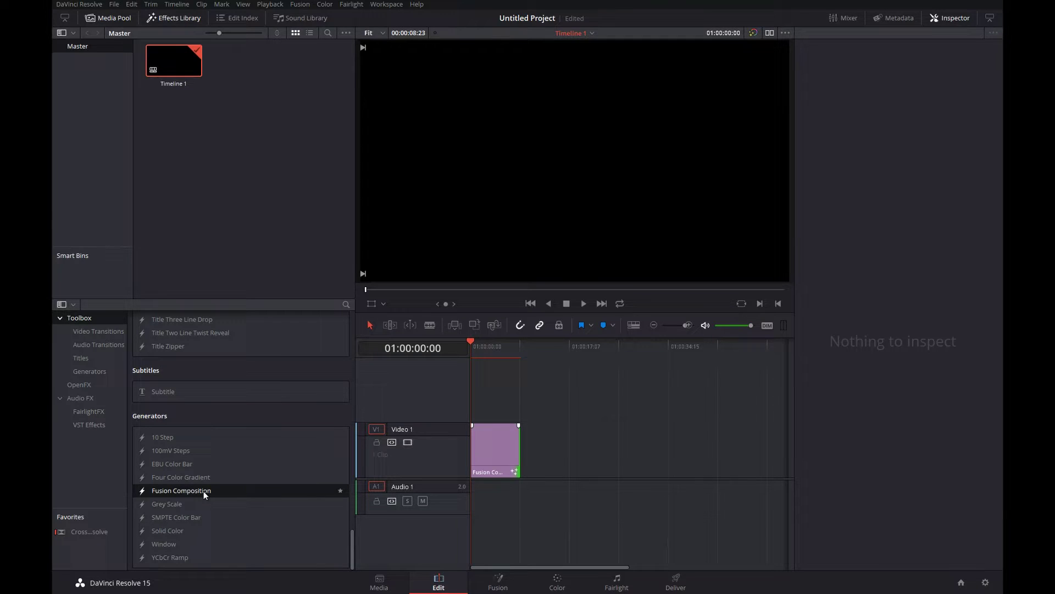
{"action": "left_click", "coordinate": [498, 582]}
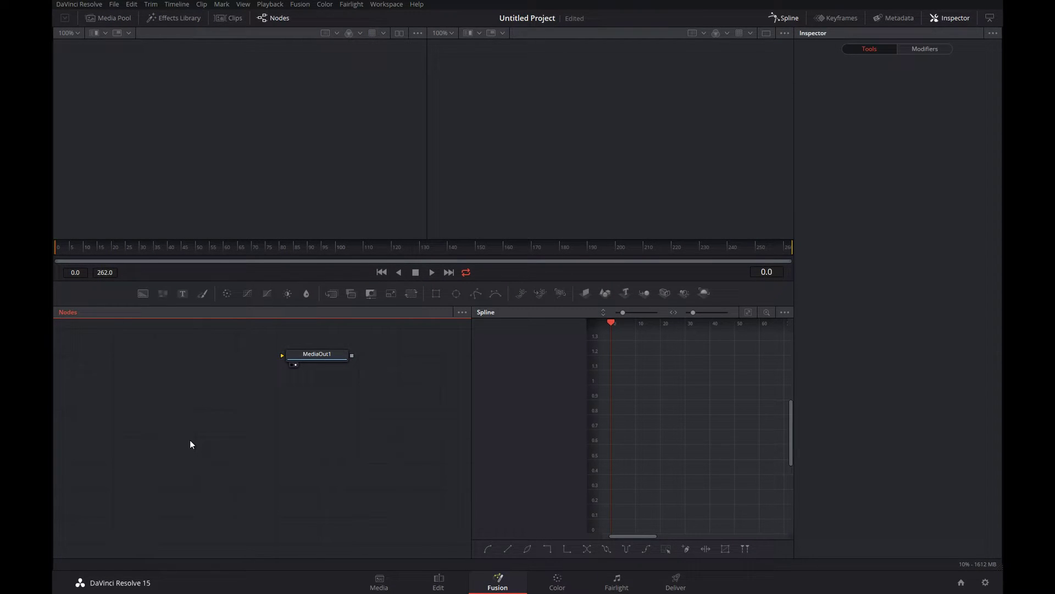
- Add a Text 3D node to the composition from the tool search
{"action": "key", "text": "shift+space"}
{"action": "type", "text": "text"}
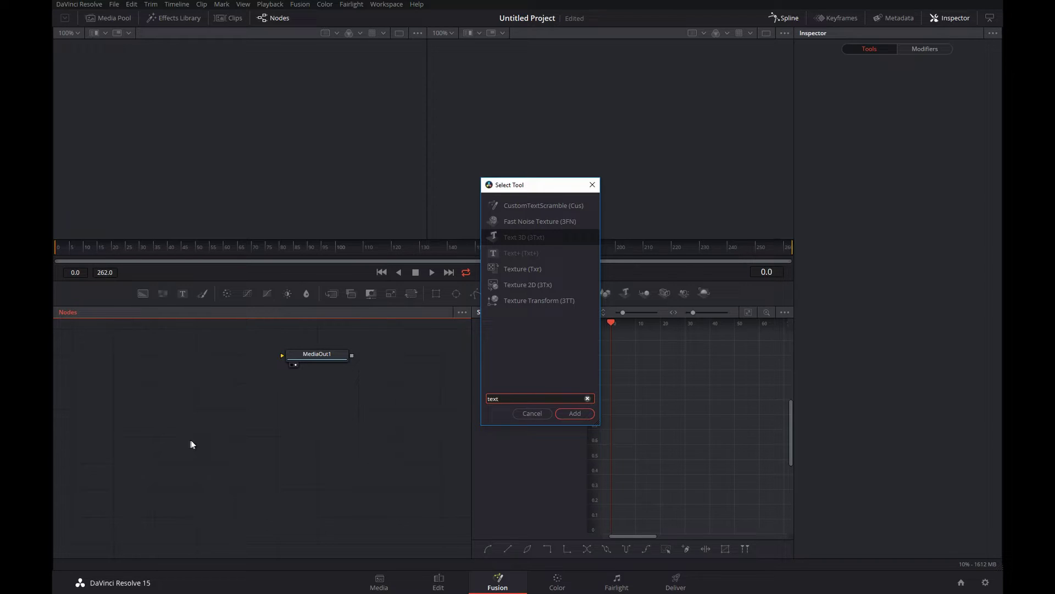
{"action": "left_click", "coordinate": [538, 413]}
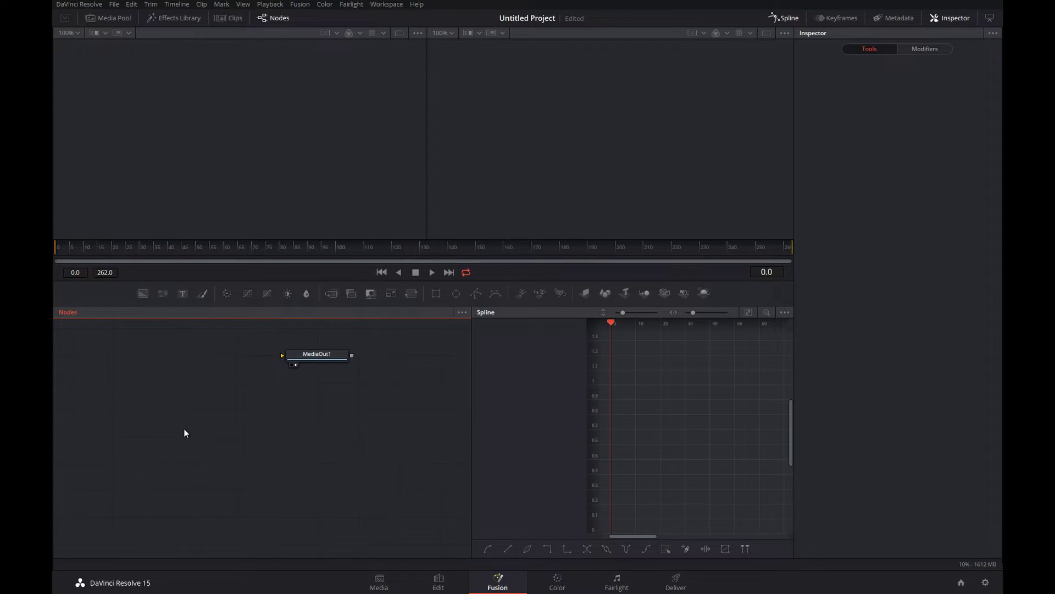
{"action": "key", "text": "shift+space"}
{"action": "type", "text": "text"}
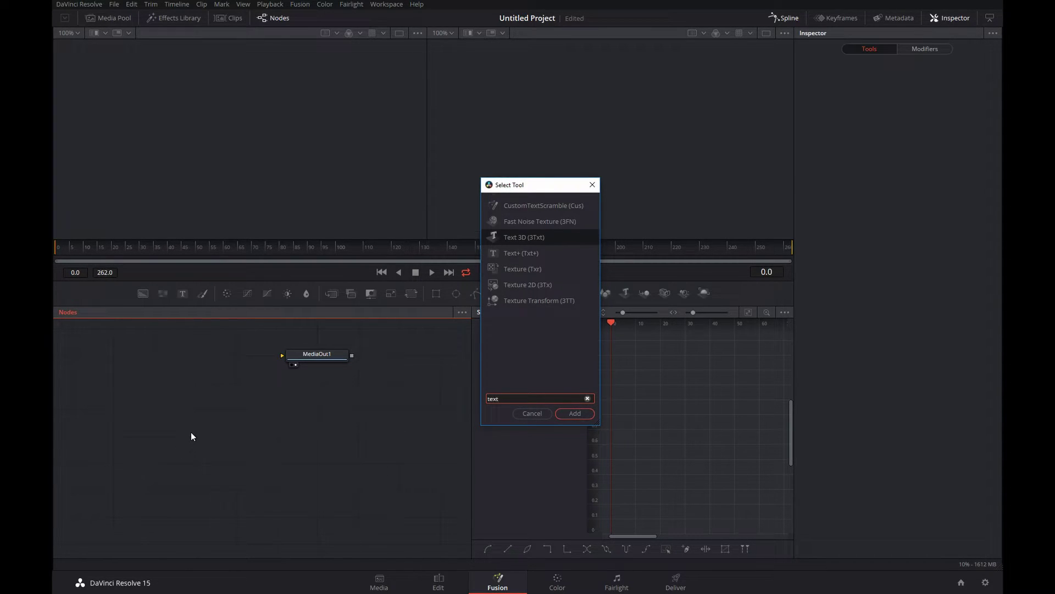
{"action": "left_click", "coordinate": [577, 415]}
- Show Text3D1 in the left viewer and keep it selected
{"action": "key", "text": "1"}
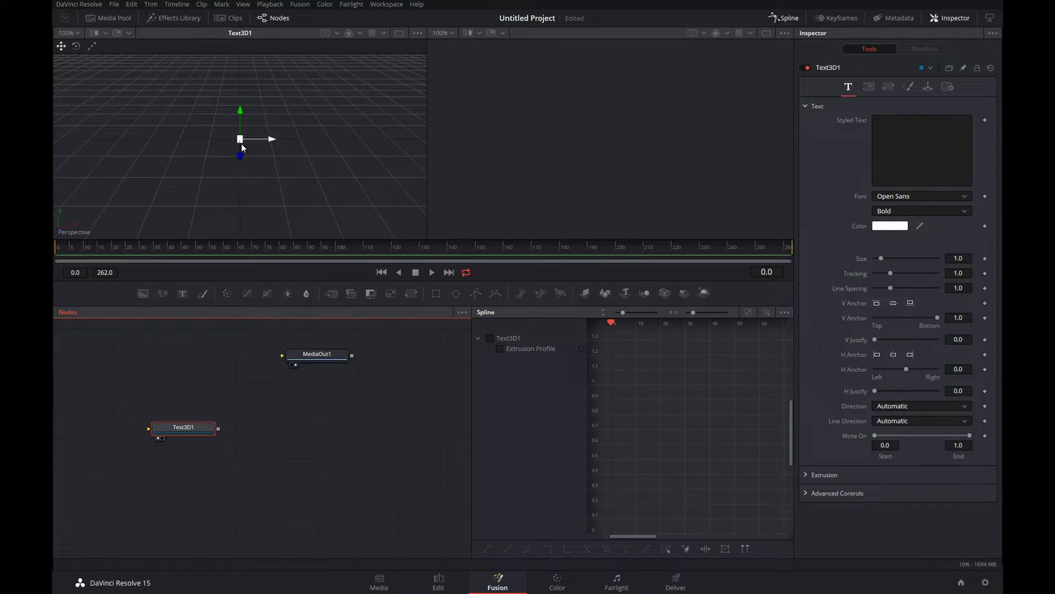
{"action": "left_click", "coordinate": [290, 449]}
{"action": "key", "text": "shift+space"}
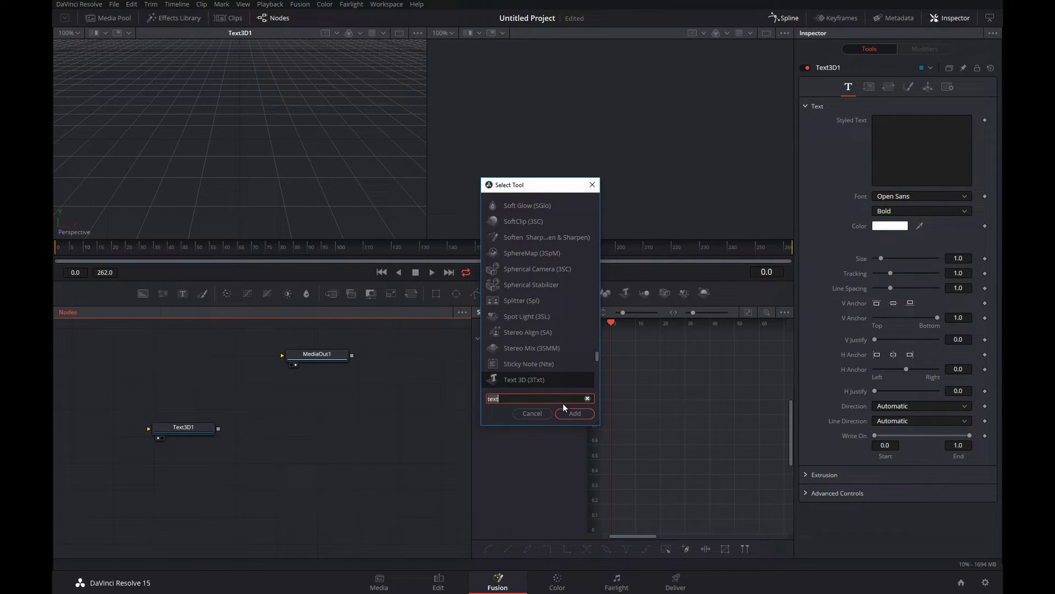
{"action": "left_click", "coordinate": [533, 413]}
{"action": "left_click", "coordinate": [192, 430]}
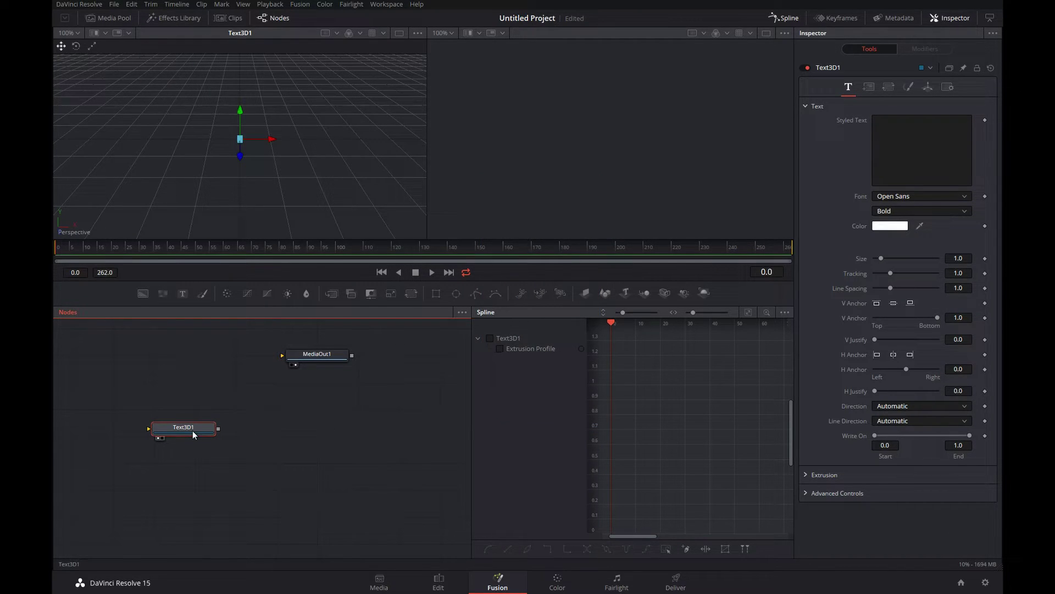
- Set the styled text to 'placeholder' and turn on lighting in the 3D viewer
{"action": "left_click", "coordinate": [914, 138]}
{"action": "type", "text": "placeholder"}
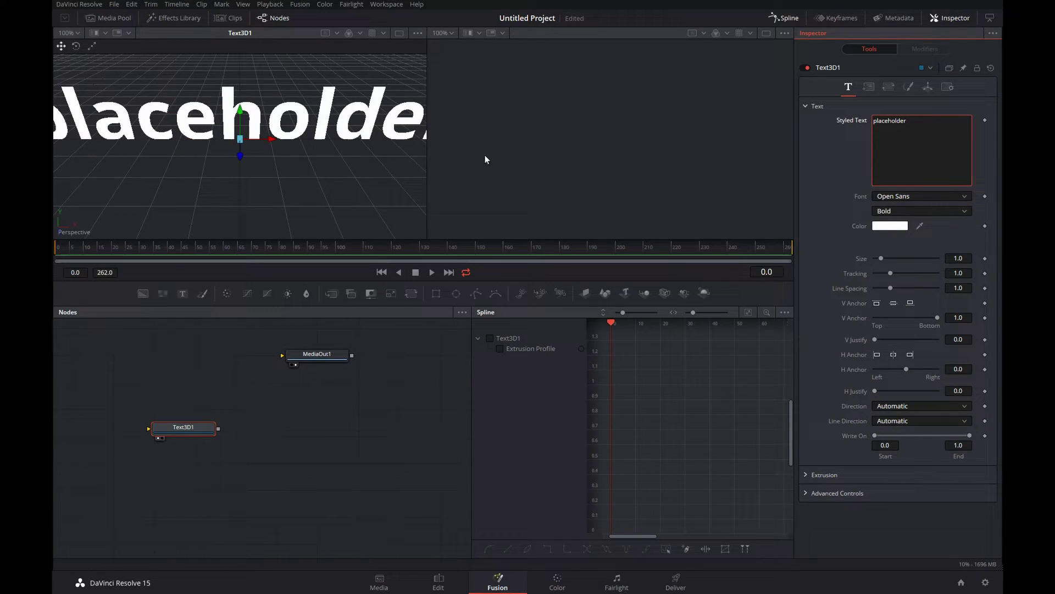
{"action": "scroll", "coordinate": [318, 150], "scroll_direction": "down", "scroll_amount": 5}
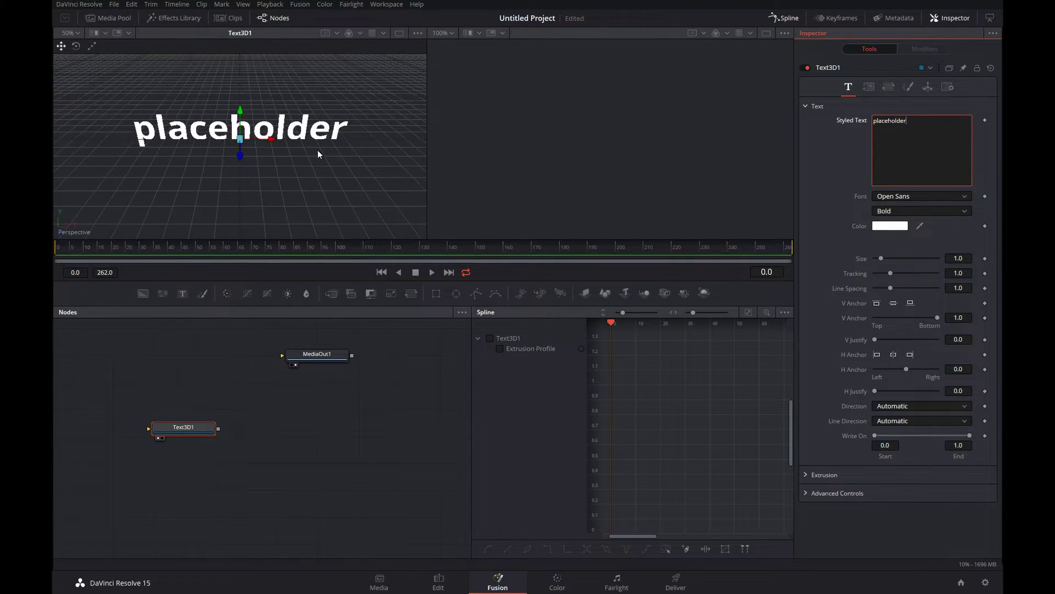
{"action": "right_click", "coordinate": [288, 102]}
{"action": "mouse_move", "coordinate": [367, 164]}
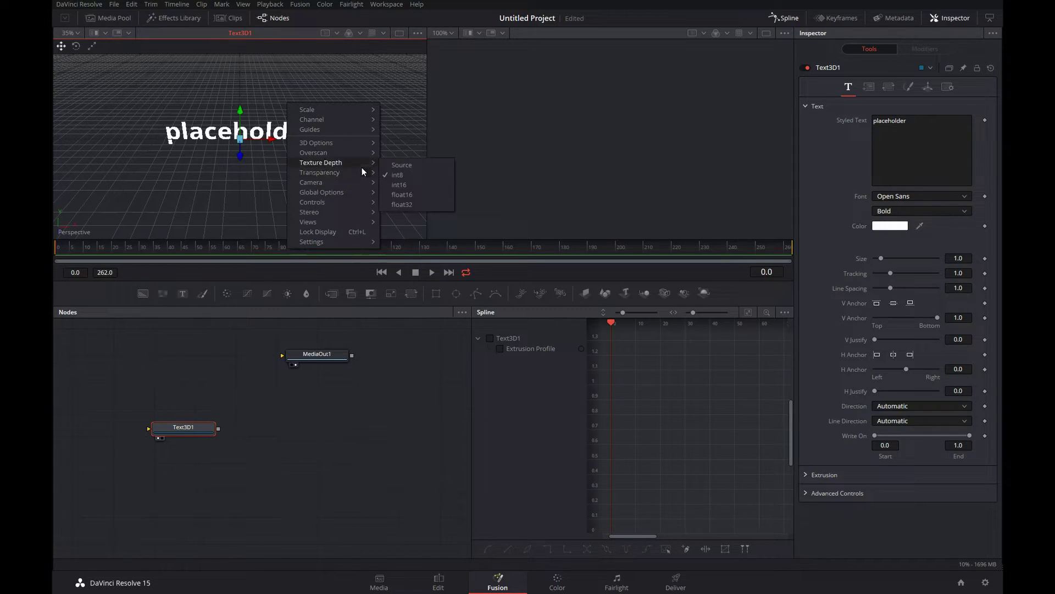
{"action": "mouse_move", "coordinate": [344, 149]}
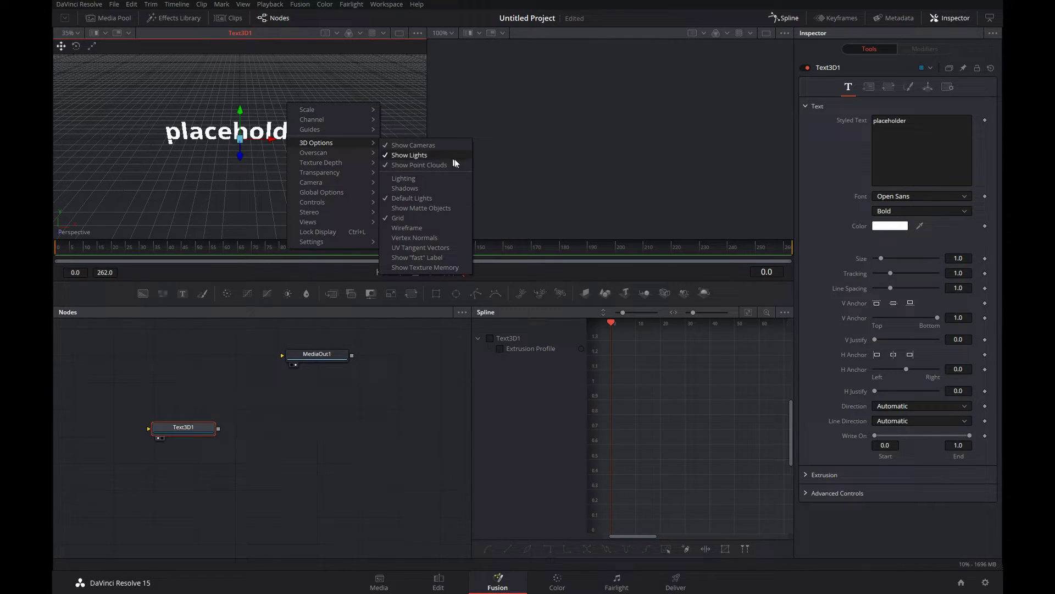
{"action": "left_click", "coordinate": [438, 179]}
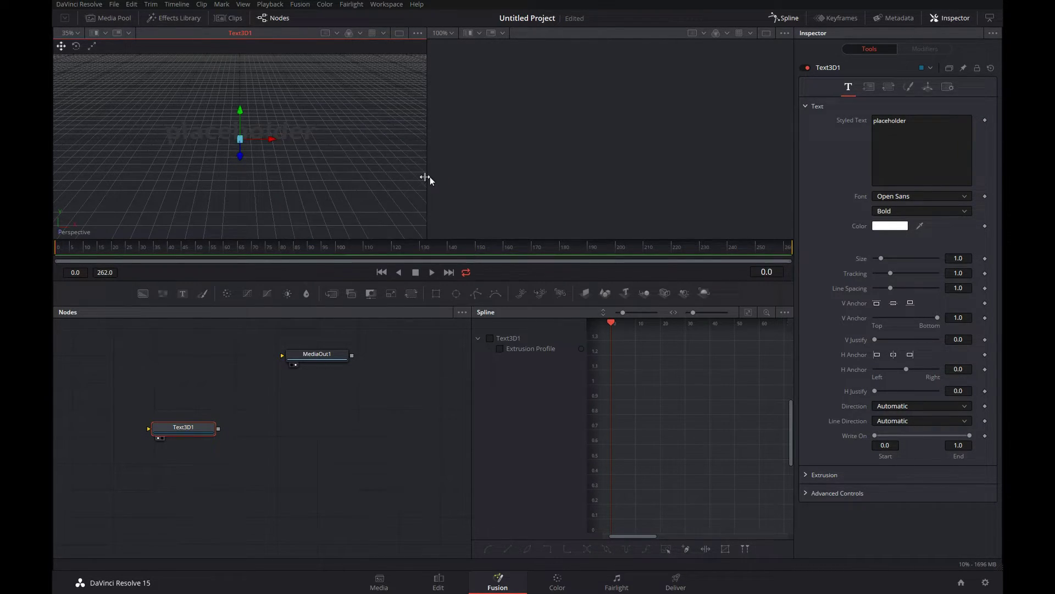
{"action": "left_click_drag", "start_coordinate": [320, 181], "coordinate": [321, 123]}
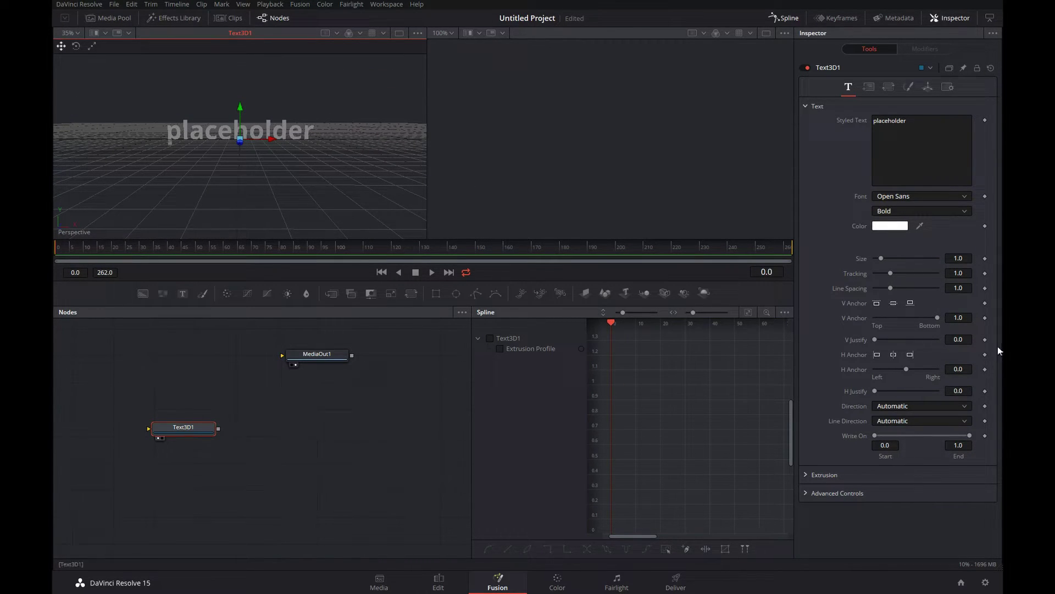
- Extrude the text 0.1276 deep, switch to Roboto, and set character spacing 1.102
{"action": "left_click", "coordinate": [828, 475]}
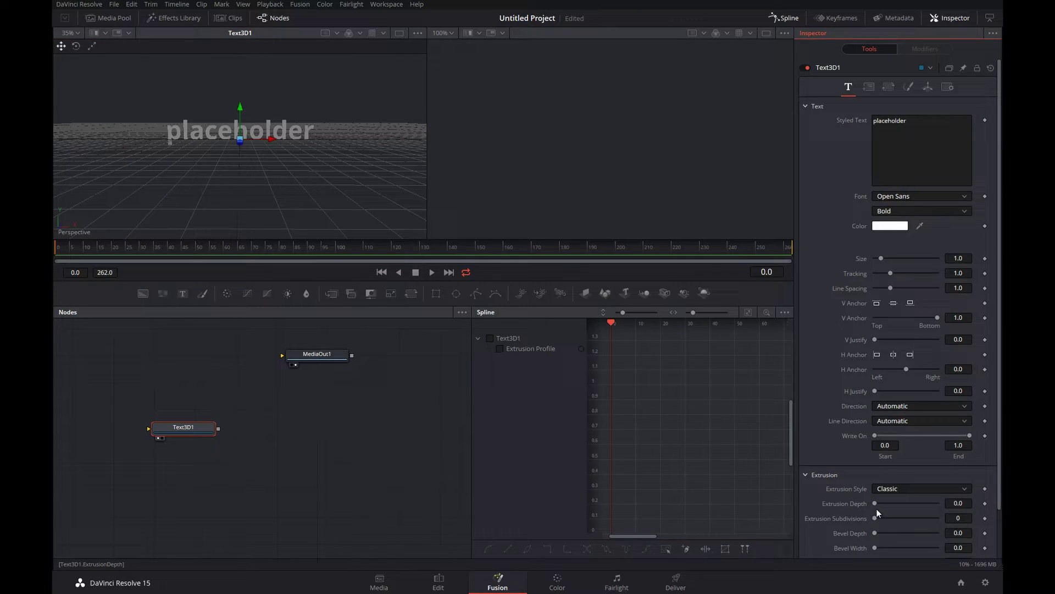
{"action": "left_click_drag", "start_coordinate": [875, 504], "coordinate": [915, 505]}
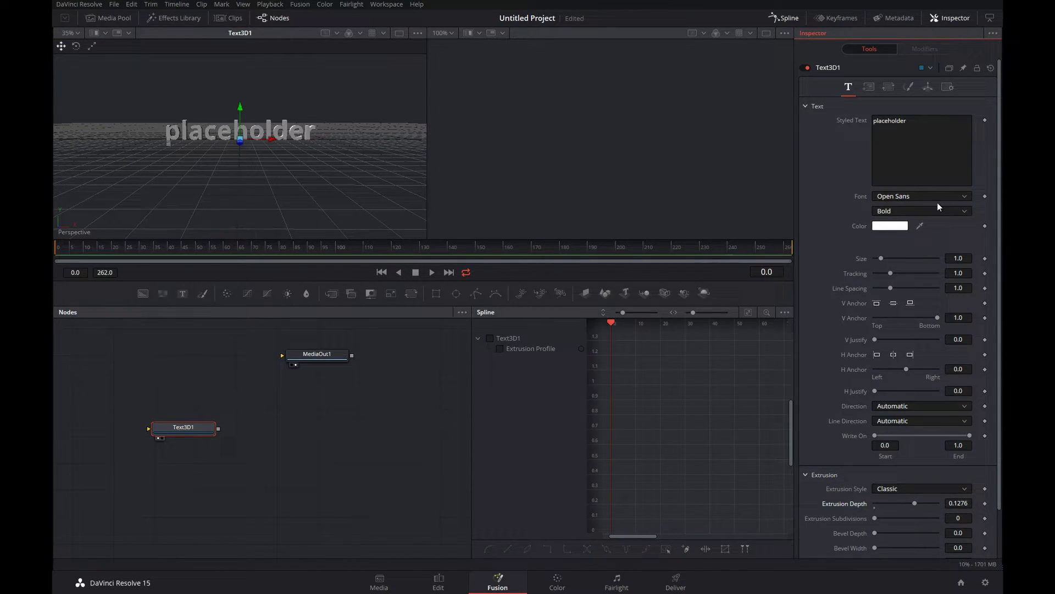
{"action": "left_click", "coordinate": [962, 197]}
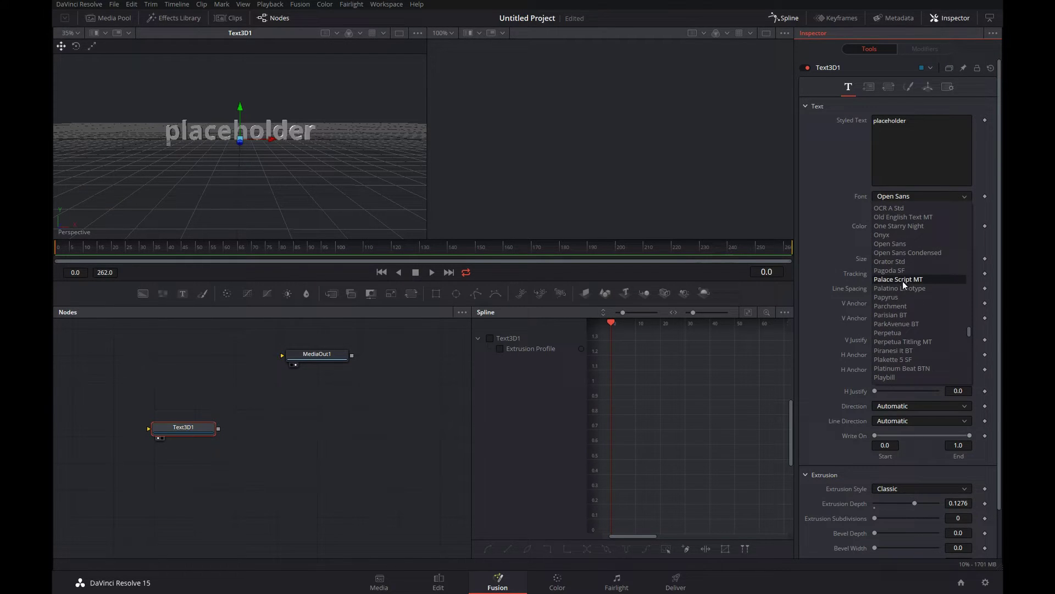
{"action": "scroll", "coordinate": [907, 308], "scroll_direction": "down", "scroll_amount": 4}
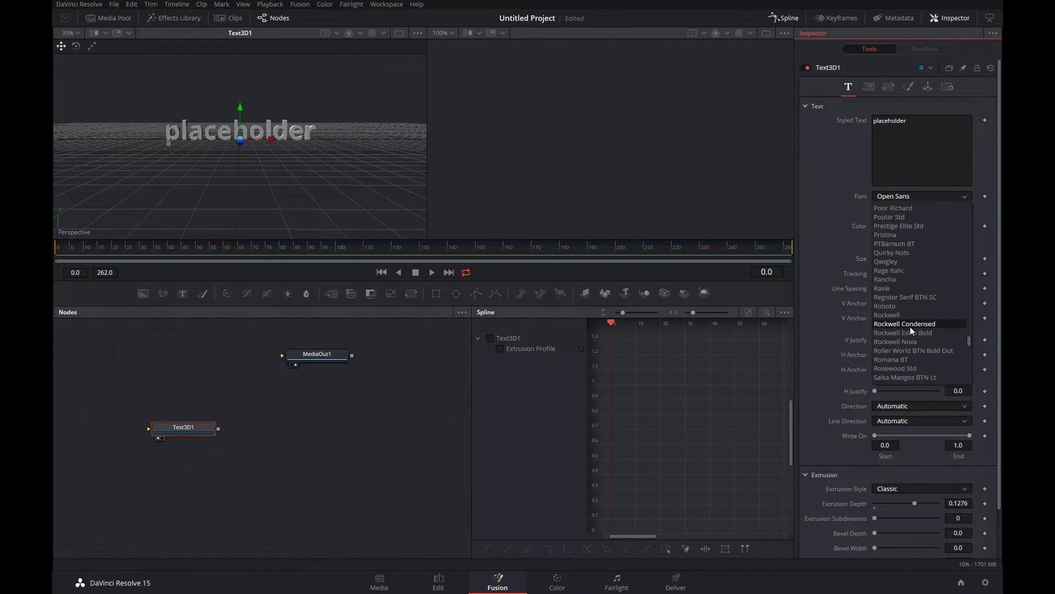
{"action": "left_click", "coordinate": [908, 305]}
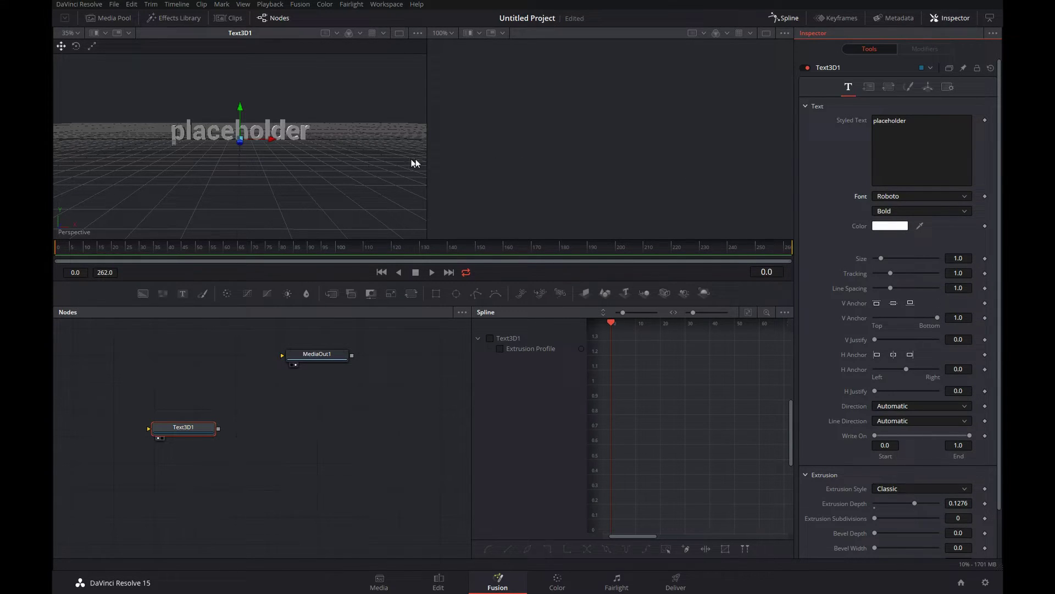
{"action": "left_click", "coordinate": [888, 86]}
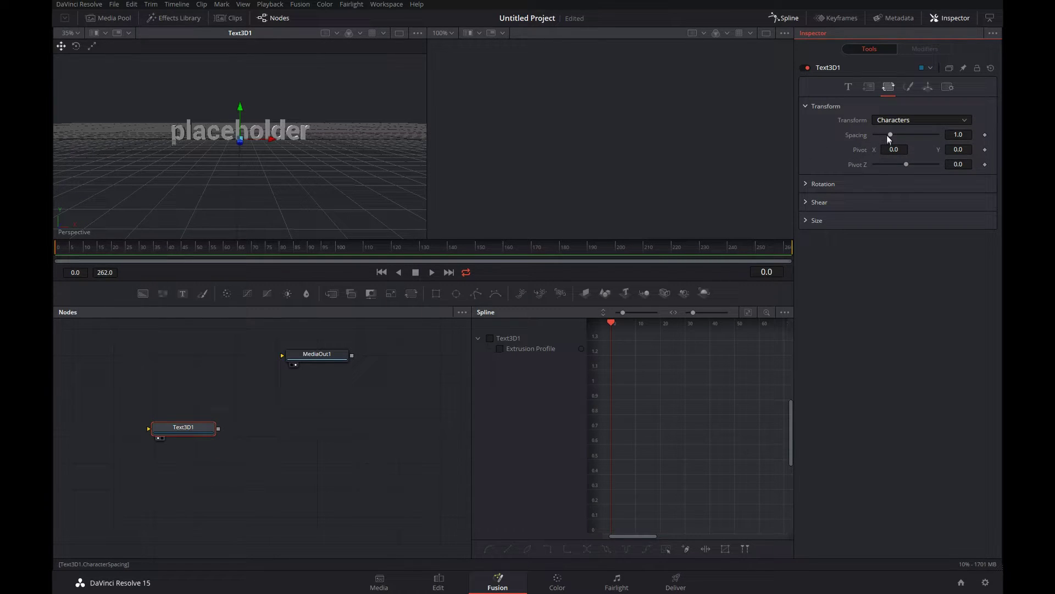
{"action": "left_click_drag", "start_coordinate": [890, 136], "coordinate": [892, 136]}
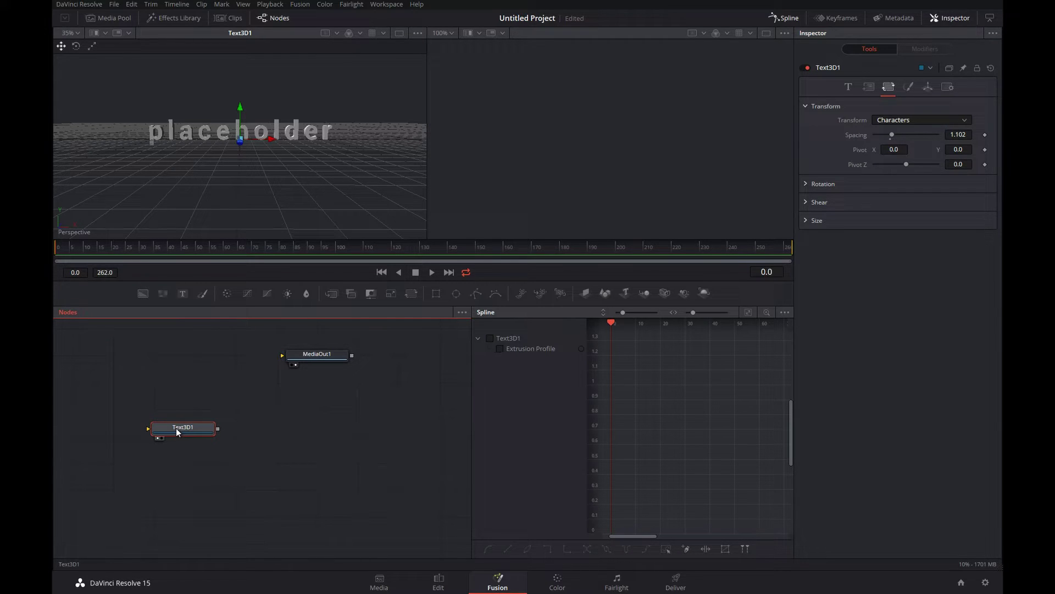
- Insert a Transform 3D node after Text3D1 and view it, keeping Y rotation at 0
{"action": "key", "text": "shift+space"}
{"action": "type", "text": "trans"}
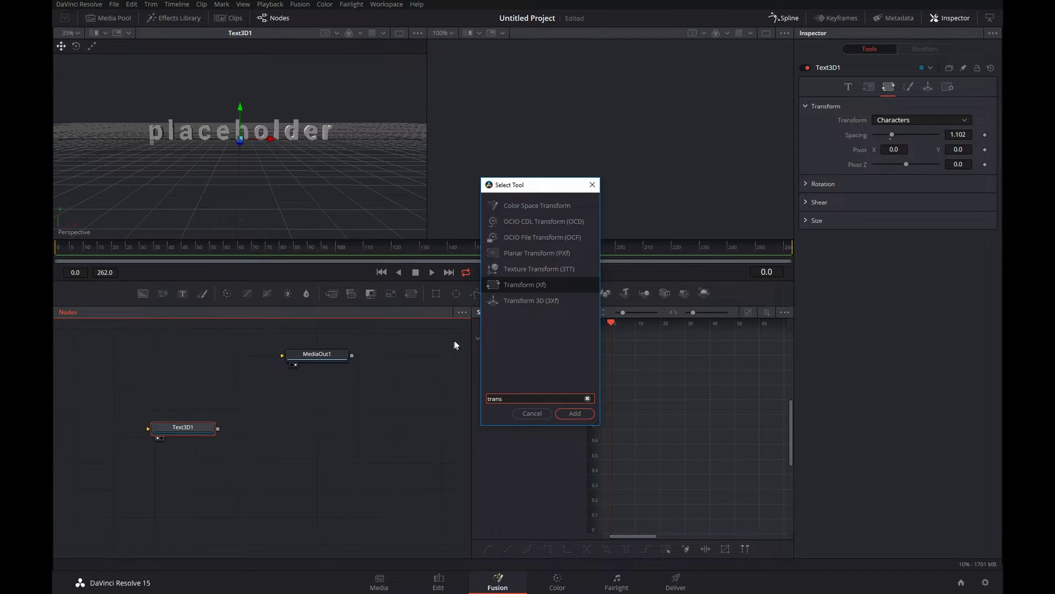
{"action": "left_click", "coordinate": [537, 300]}
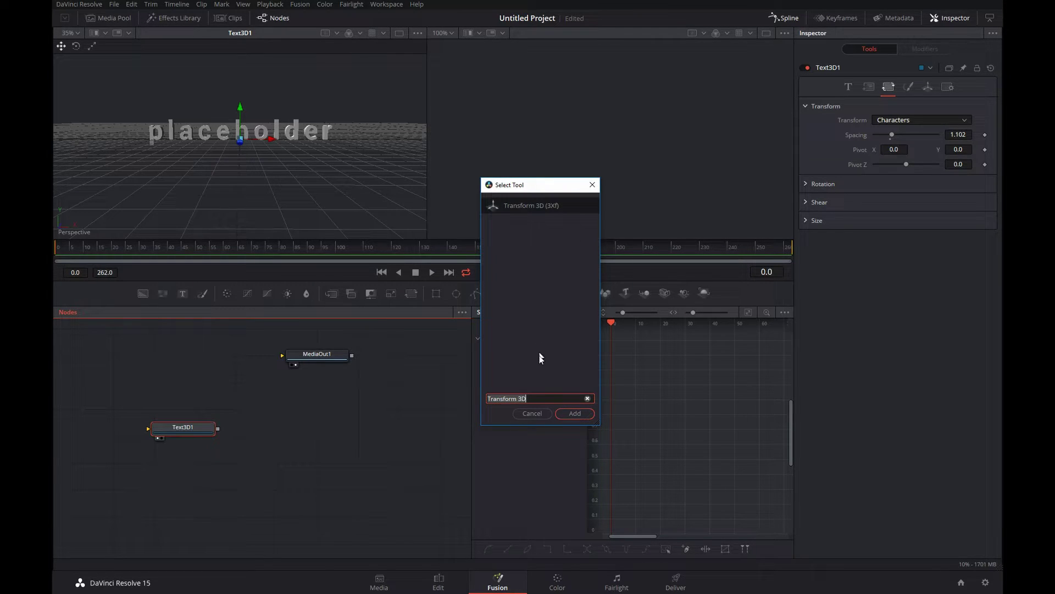
{"action": "left_click", "coordinate": [575, 414]}
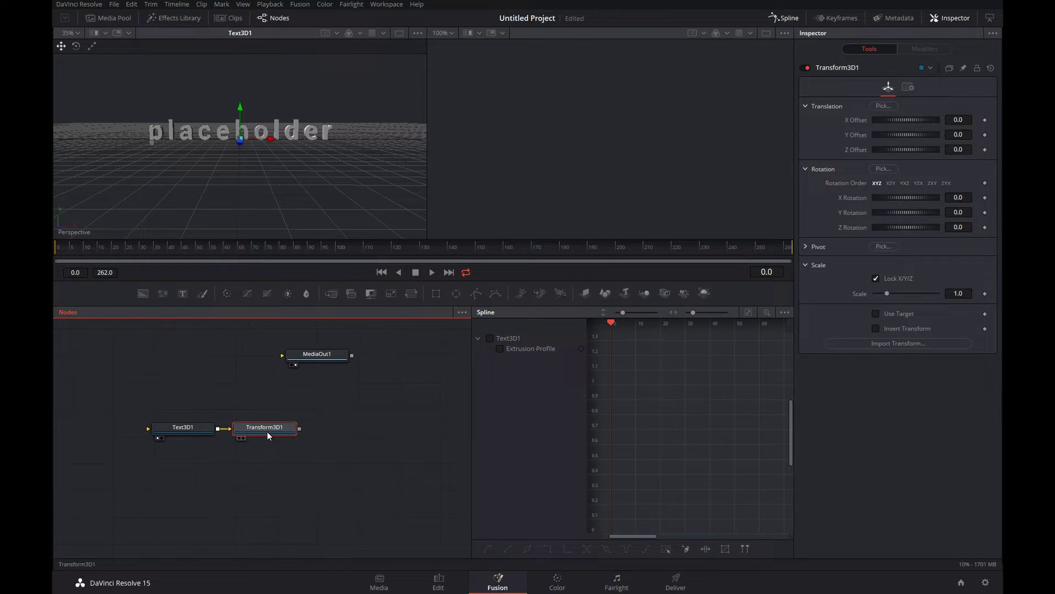
{"action": "left_click_drag", "start_coordinate": [267, 430], "coordinate": [302, 176]}
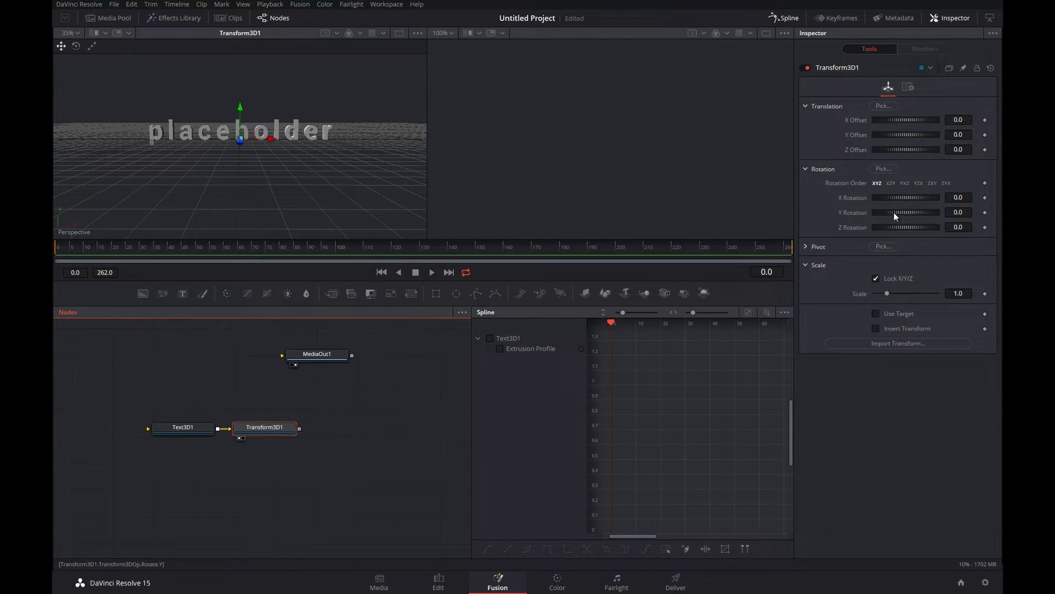
{"action": "mouse_move", "coordinate": [890, 211]}
{"action": "left_mouse_down"}
{"action": "mouse_move", "coordinate": [931, 210]}
{"action": "mouse_move", "coordinate": [907, 210]}
{"action": "left_mouse_up"}
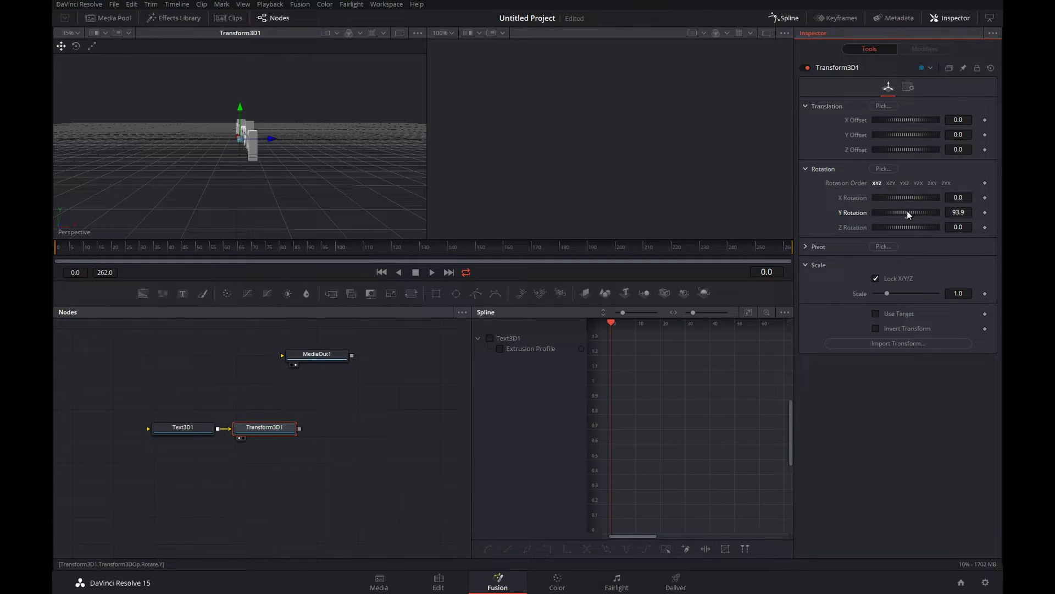
{"action": "double_click", "coordinate": [905, 214]}
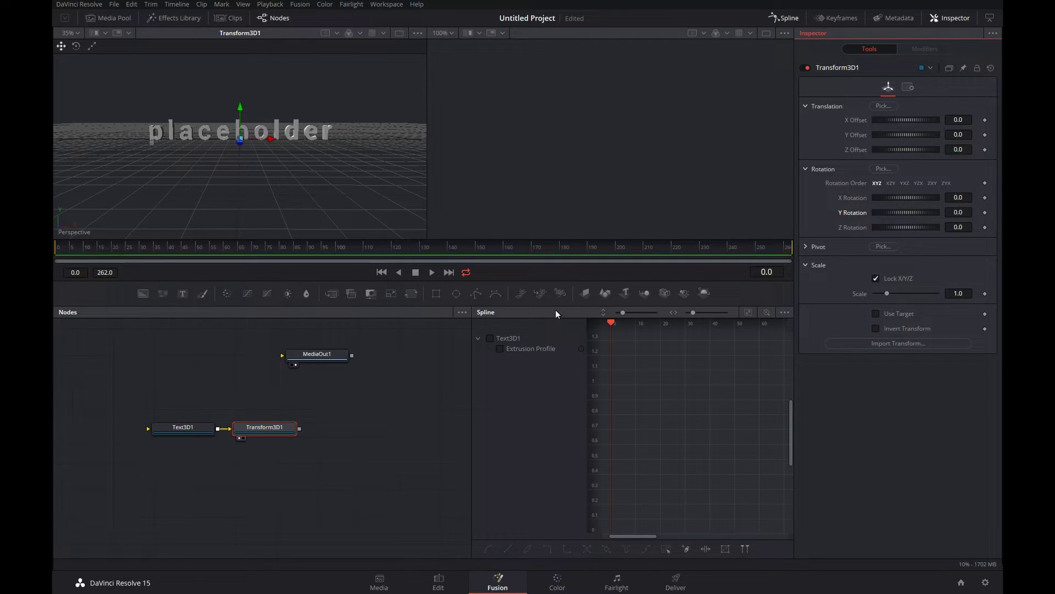
- Keyframe Y Rotation at 0 on frames 0 and 30
{"action": "left_click", "coordinate": [984, 213]}
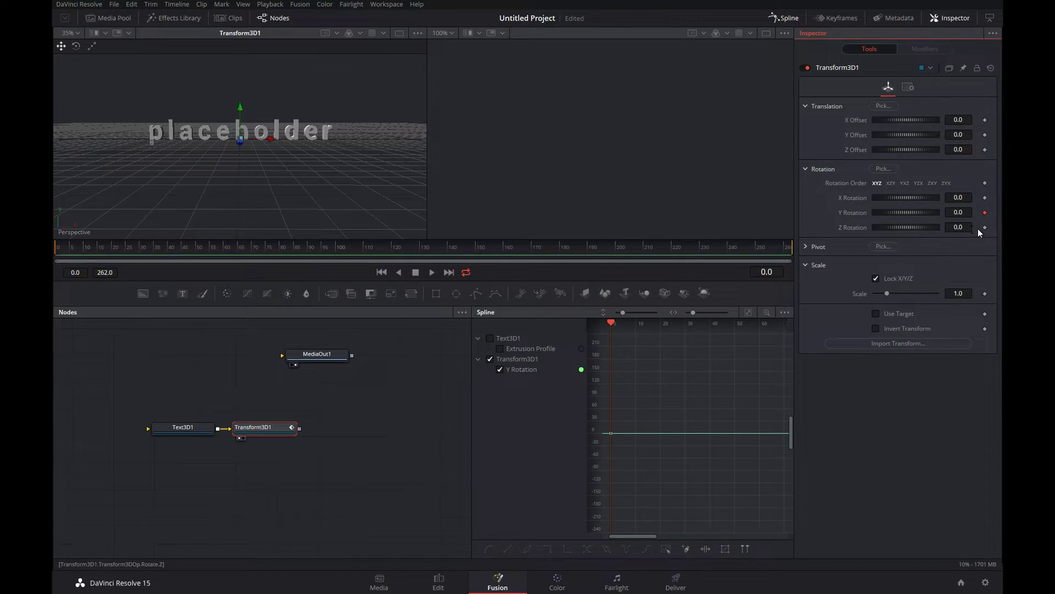
{"action": "left_click", "coordinate": [767, 272]}
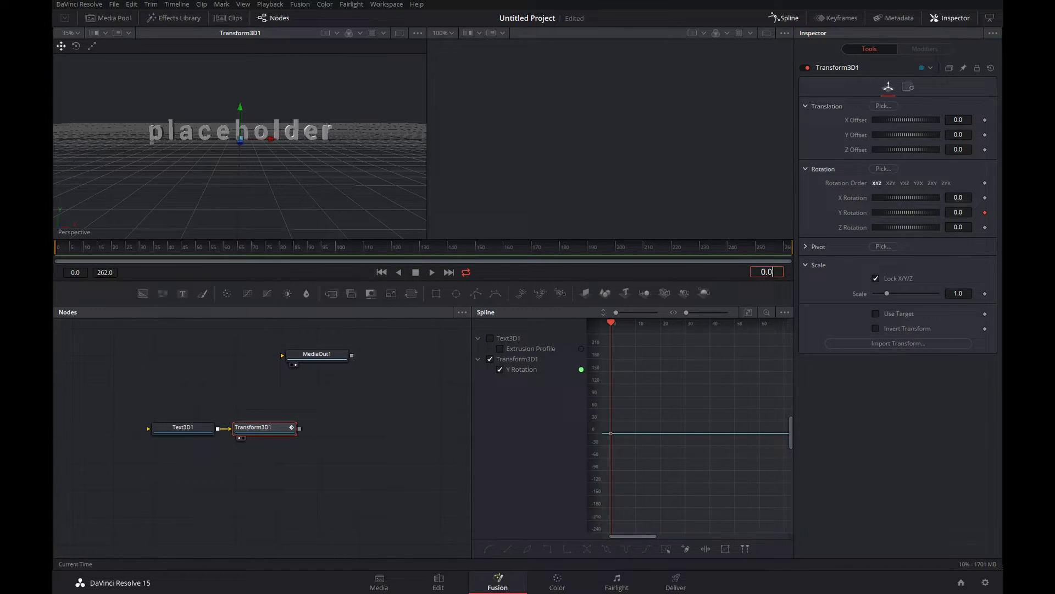
{"action": "double_click", "coordinate": [773, 272]}
{"action": "type", "text": "30"}
{"action": "key", "text": "Return"}
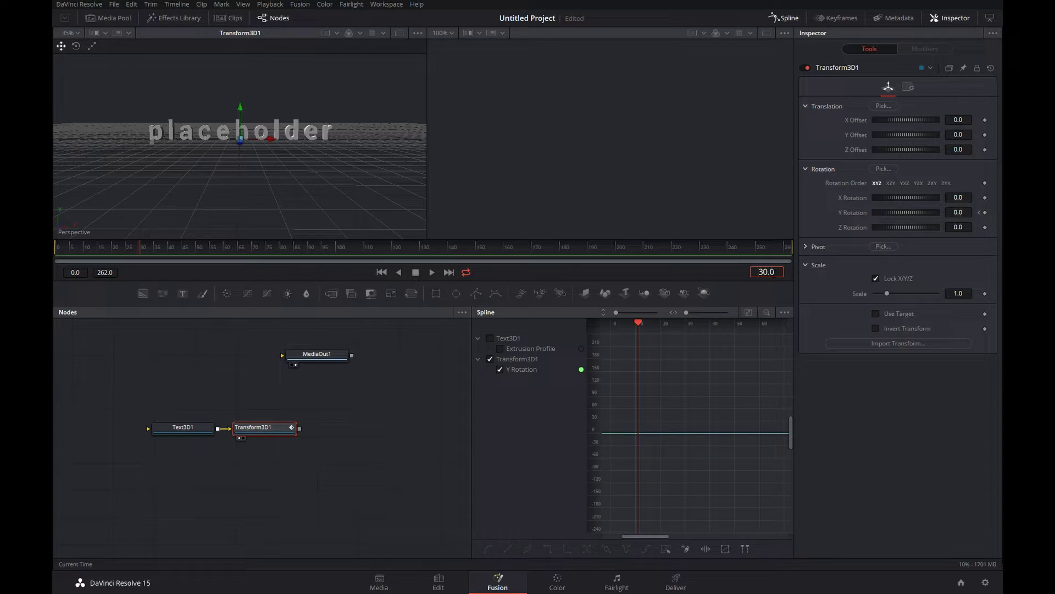
{"action": "left_click", "coordinate": [984, 212]}
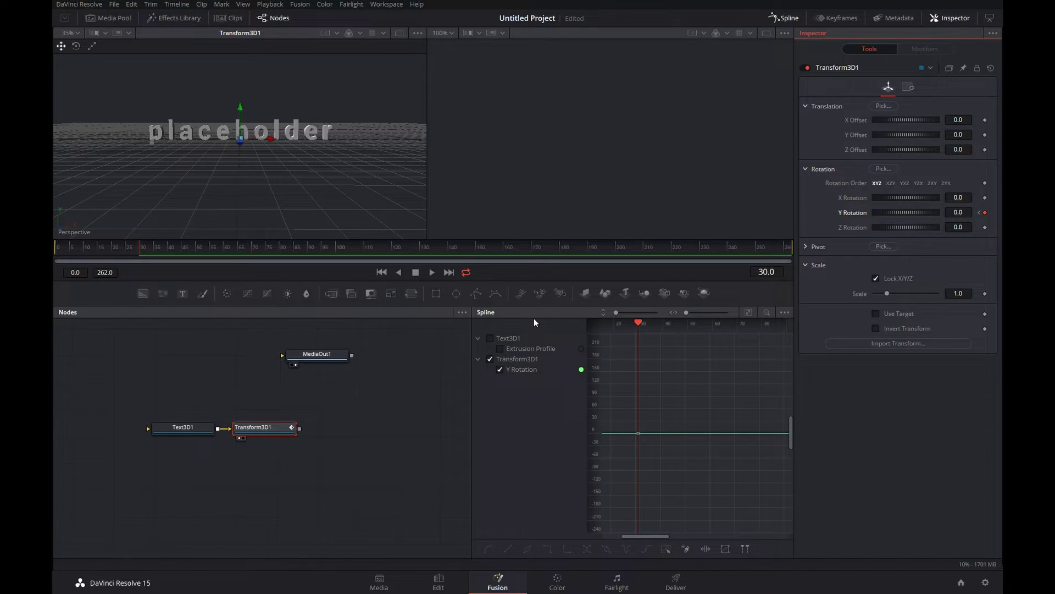
- Keyframe Y Rotation 360 at frame 50 and frame the ramp in the Spline view
{"action": "left_click", "coordinate": [778, 272]}
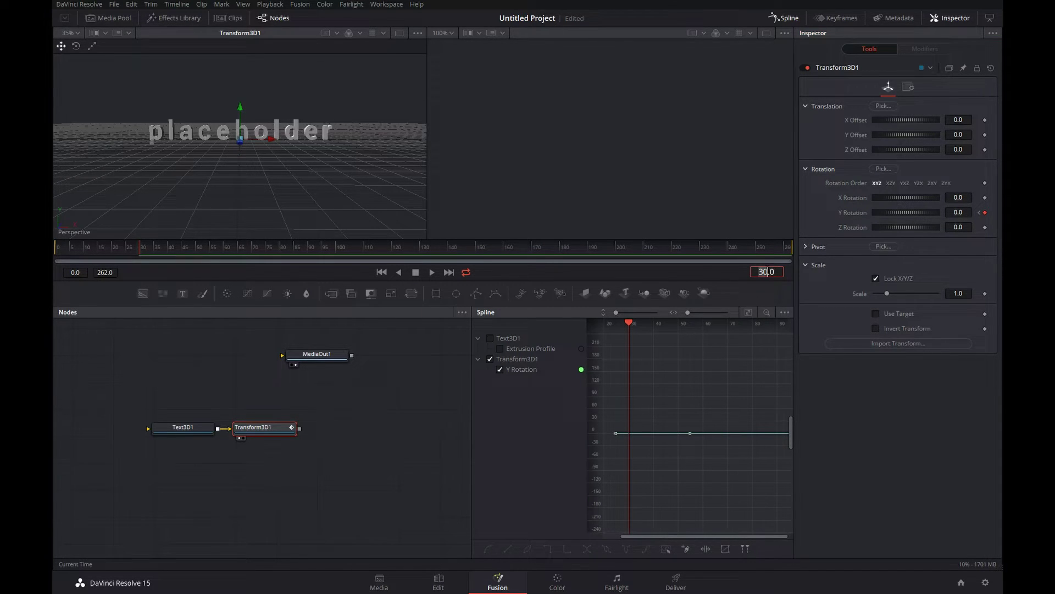
{"action": "type", "text": "50"}
{"action": "key", "text": "Return"}
{"action": "left_click", "coordinate": [958, 213]}
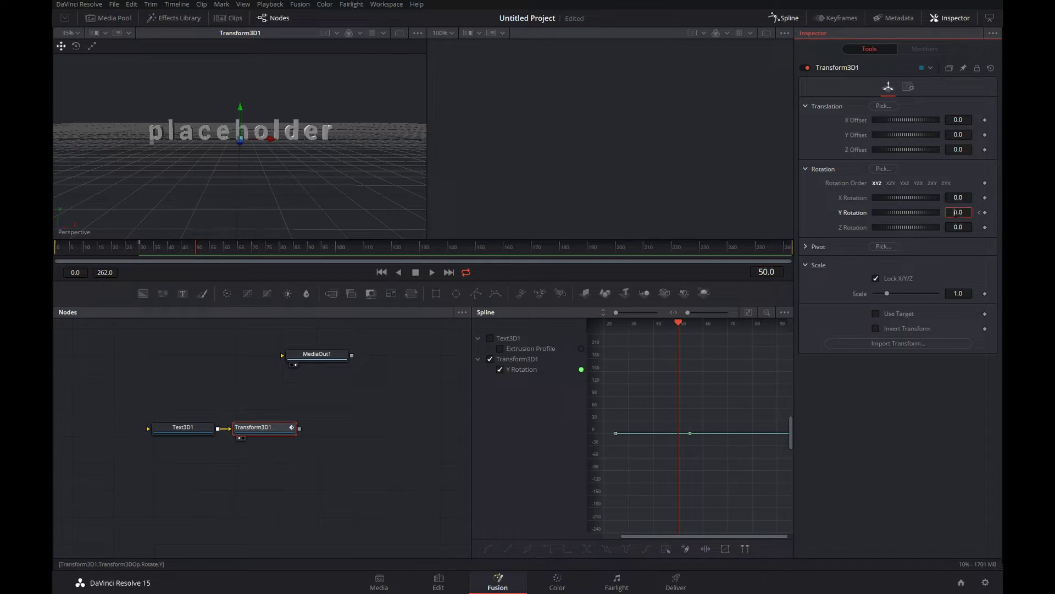
{"action": "type", "text": "360"}
{"action": "key", "text": "Tab"}
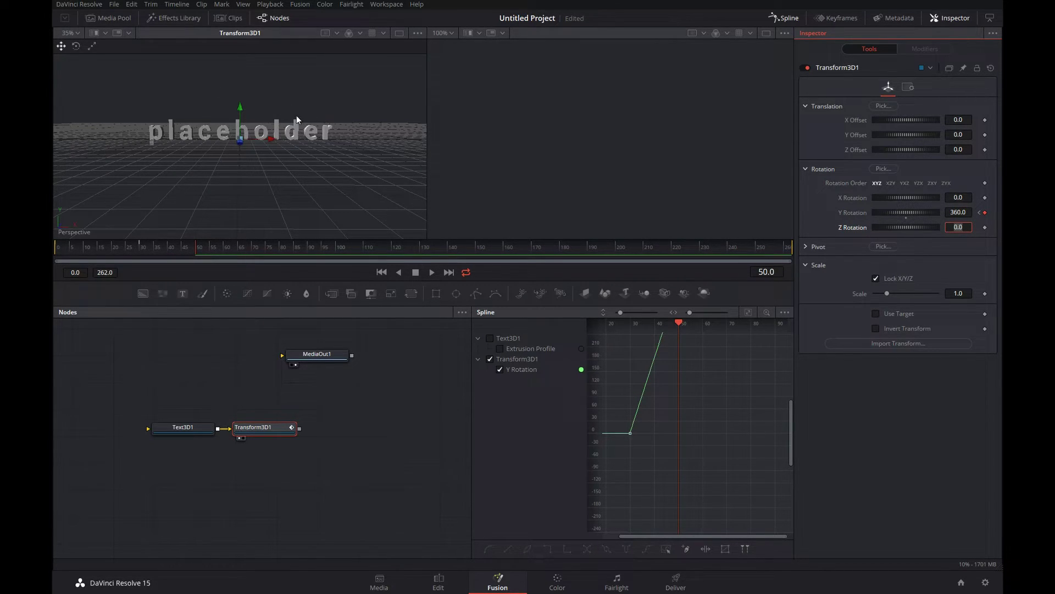
{"action": "left_click_drag", "start_coordinate": [688, 430], "coordinate": [723, 490]}
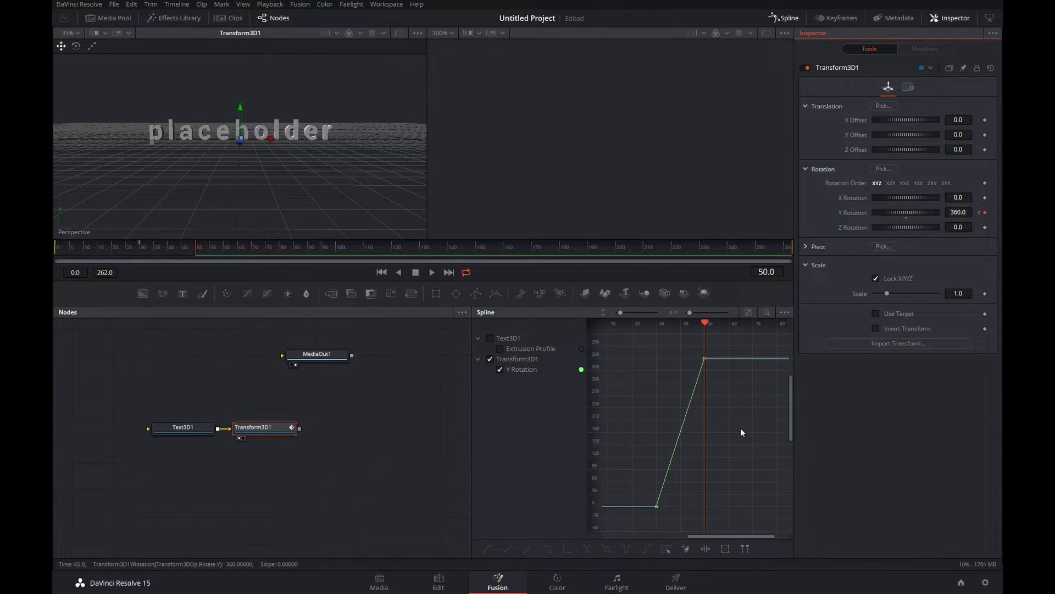
- Smooth the two ramp keyframes into an S-curve and play back from frame 0
{"action": "scroll", "coordinate": [698, 432], "scroll_direction": "down", "scroll_amount": 3}
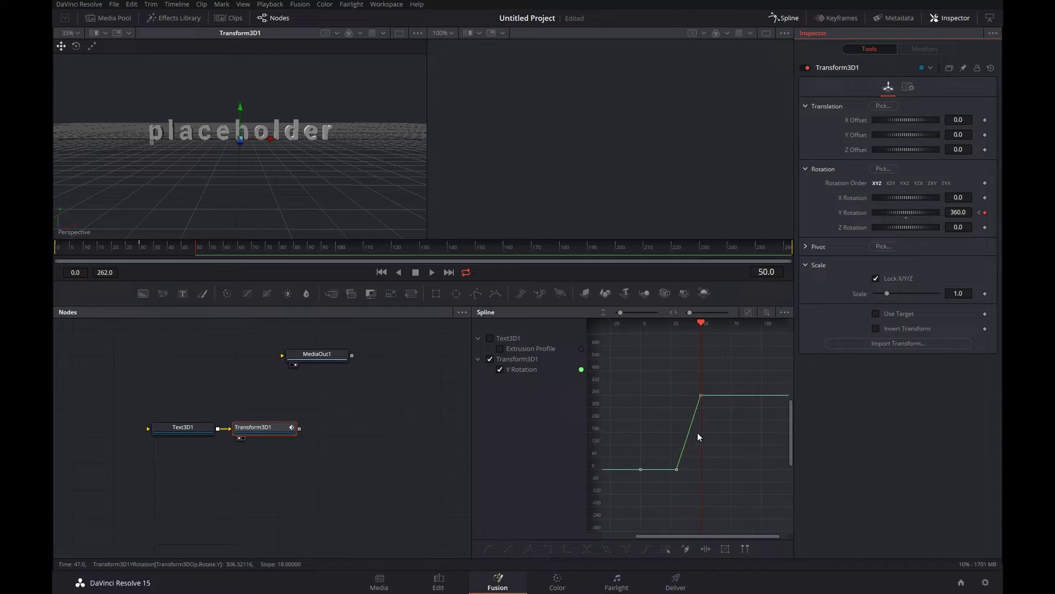
{"action": "left_click_drag", "start_coordinate": [668, 372], "coordinate": [717, 507]}
{"action": "left_click", "coordinate": [489, 549]}
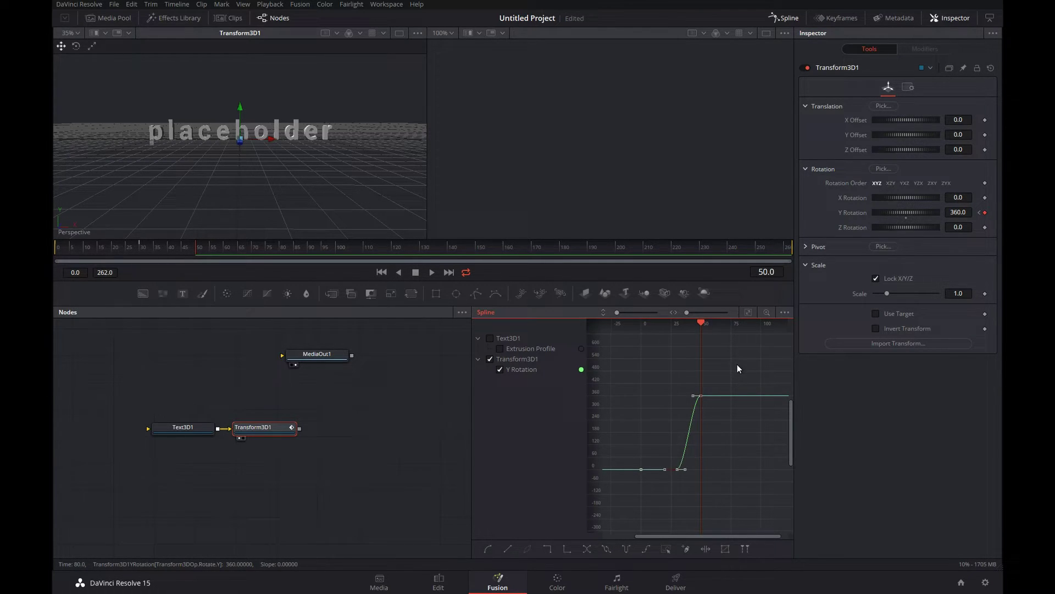
{"action": "left_click", "coordinate": [724, 462]}
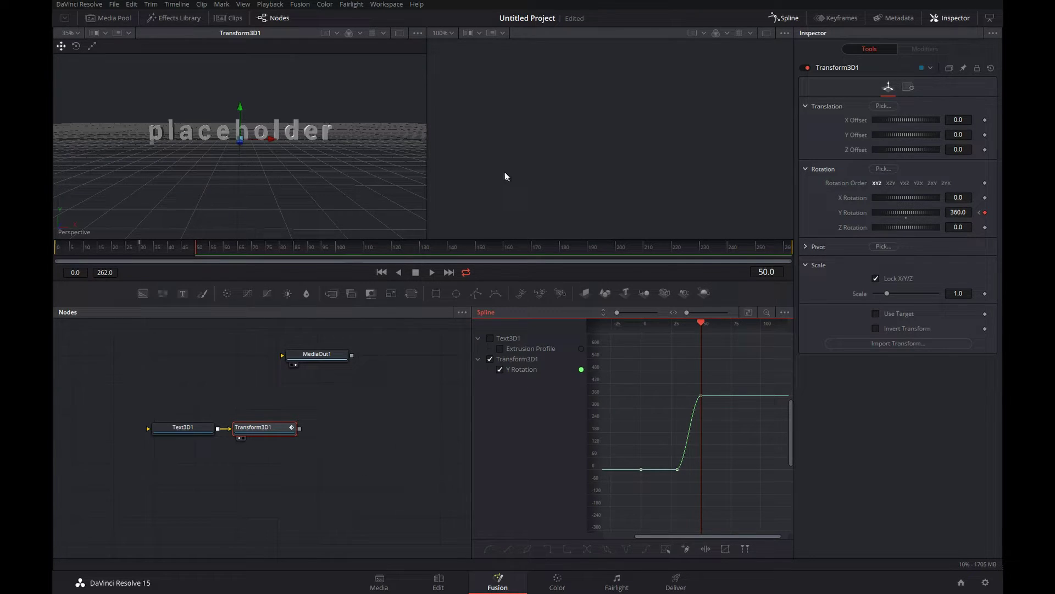
{"action": "left_click", "coordinate": [393, 272]}
{"action": "left_click", "coordinate": [432, 272]}
- Set the Y Rotation spin keyframes to loop and play the repeating animation
{"action": "left_click", "coordinate": [416, 272]}
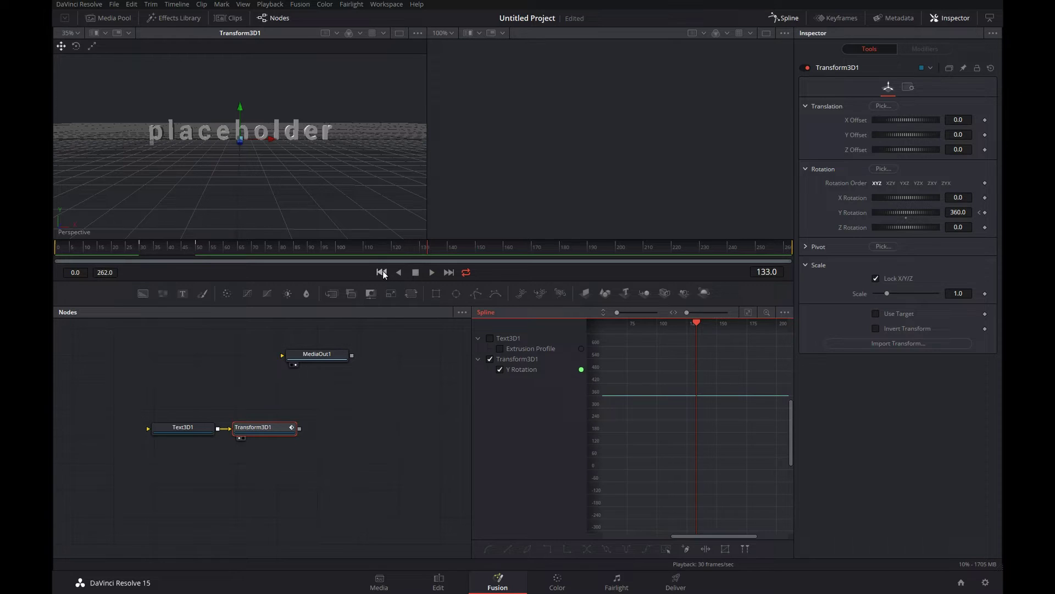
{"action": "left_click", "coordinate": [382, 273]}
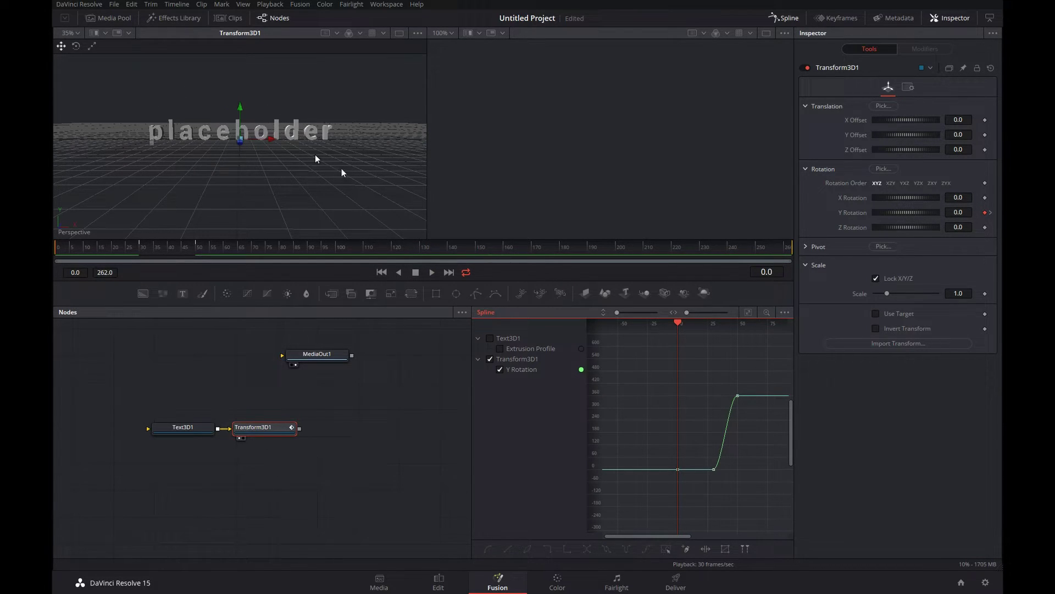
{"action": "left_click_drag", "start_coordinate": [664, 367], "coordinate": [754, 496]}
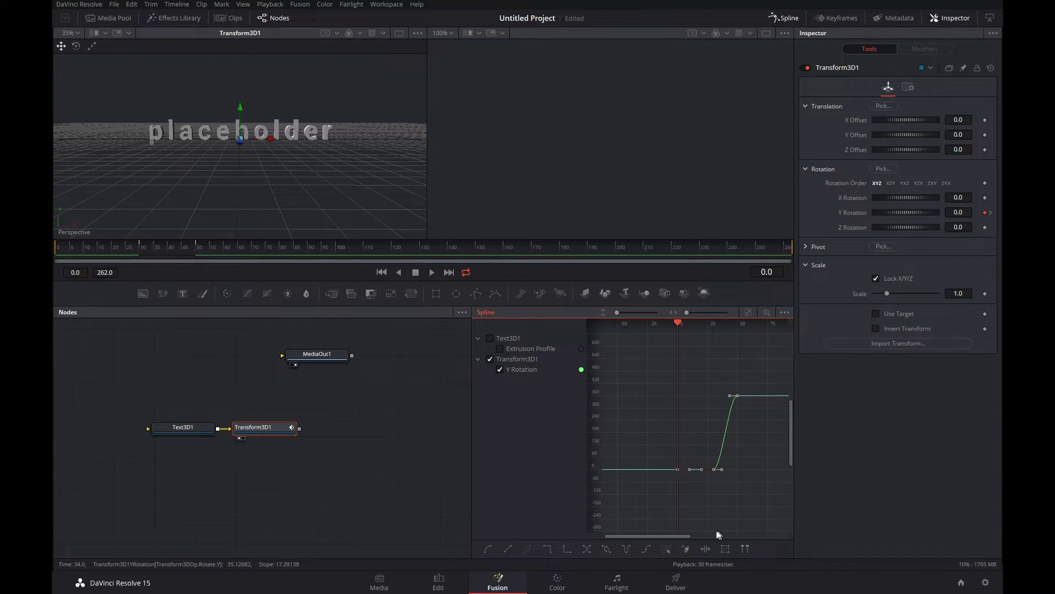
{"action": "left_click", "coordinate": [608, 548]}
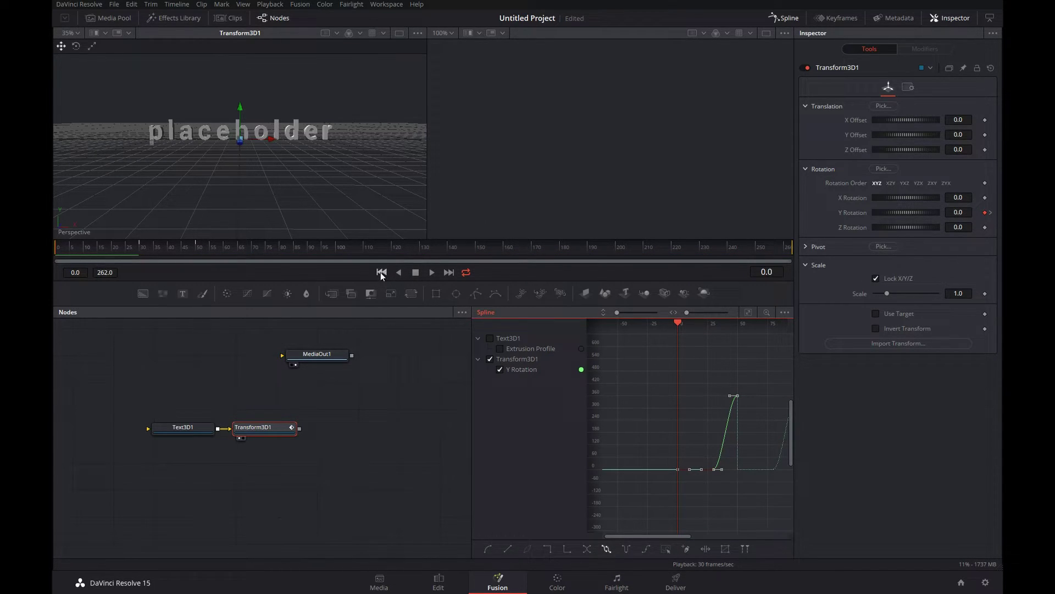
{"action": "left_click", "coordinate": [430, 271]}
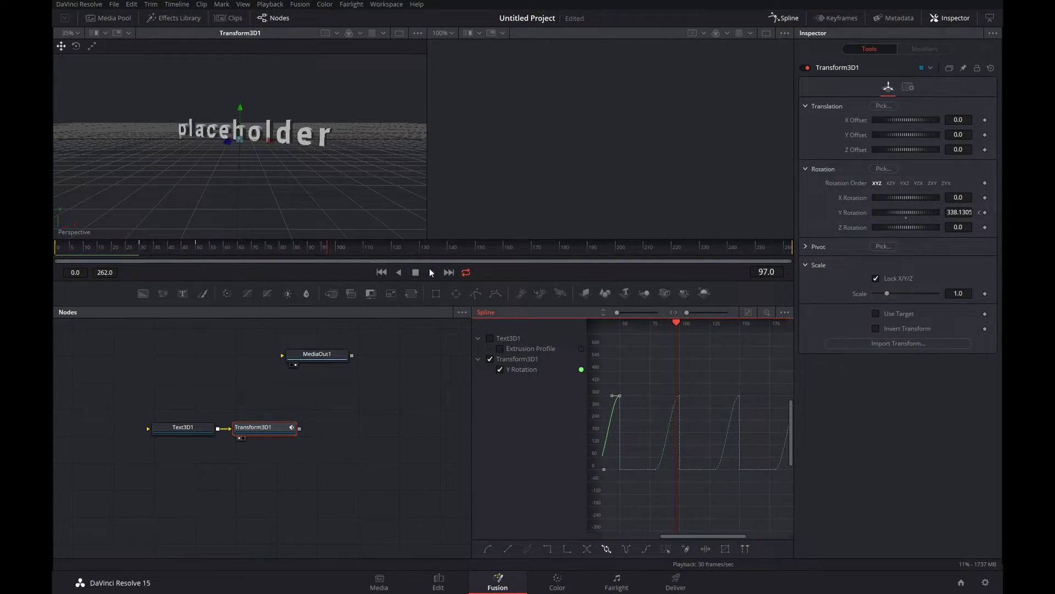
- Select Text3D1, show its Text tab, and go to frame 40
{"action": "left_click", "coordinate": [381, 272]}
{"action": "left_click", "coordinate": [188, 427]}
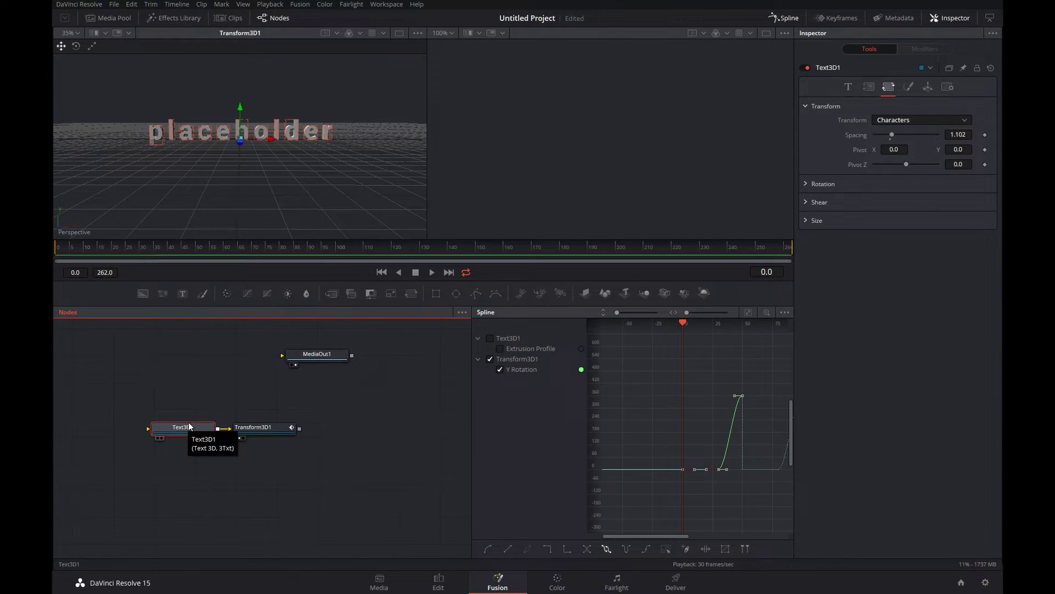
{"action": "left_click", "coordinate": [848, 86]}
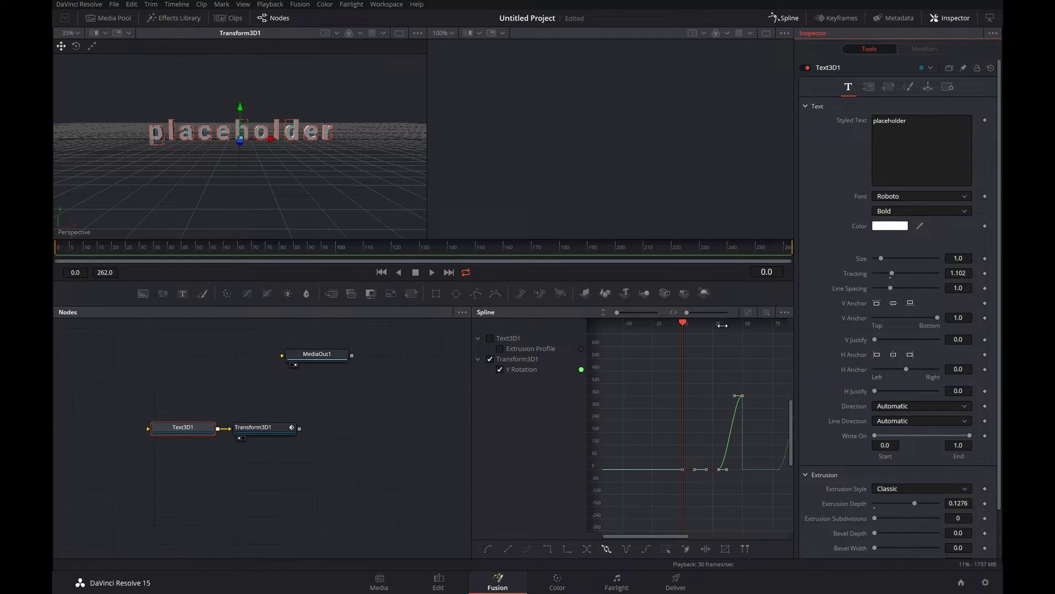
{"action": "left_click", "coordinate": [772, 271]}
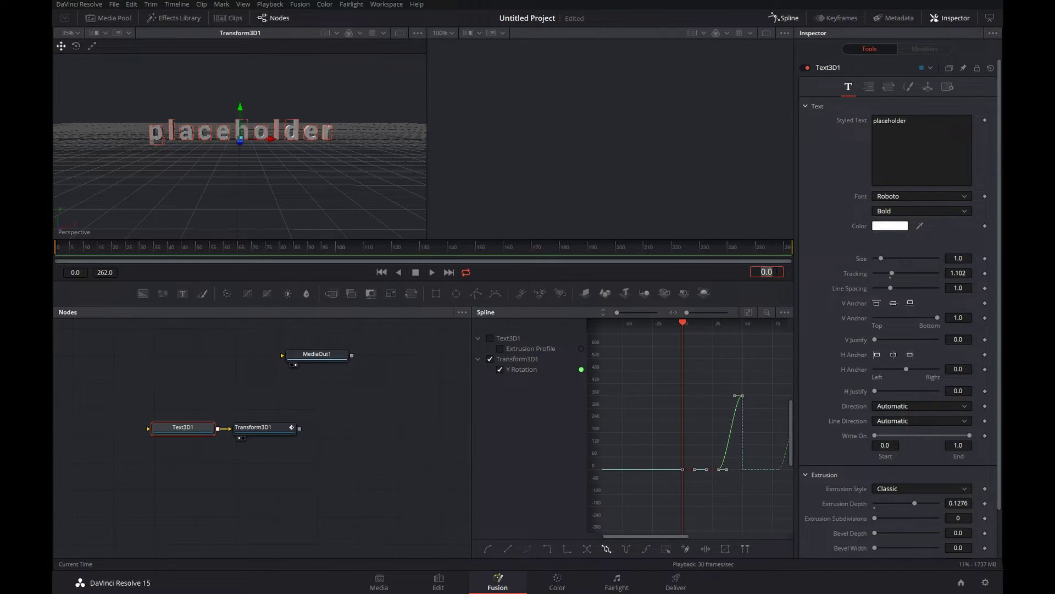
{"action": "type", "text": "40"}
{"action": "key", "text": "Return"}
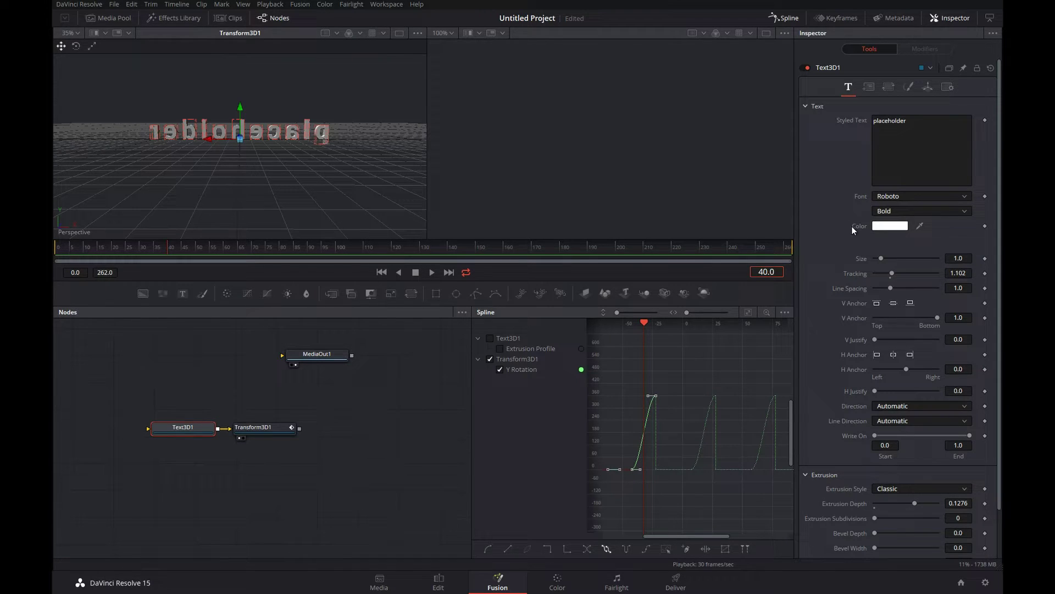
- Add an expression to the Styled Text parameter, then bring up Windows search
{"action": "right_click", "coordinate": [854, 120]}
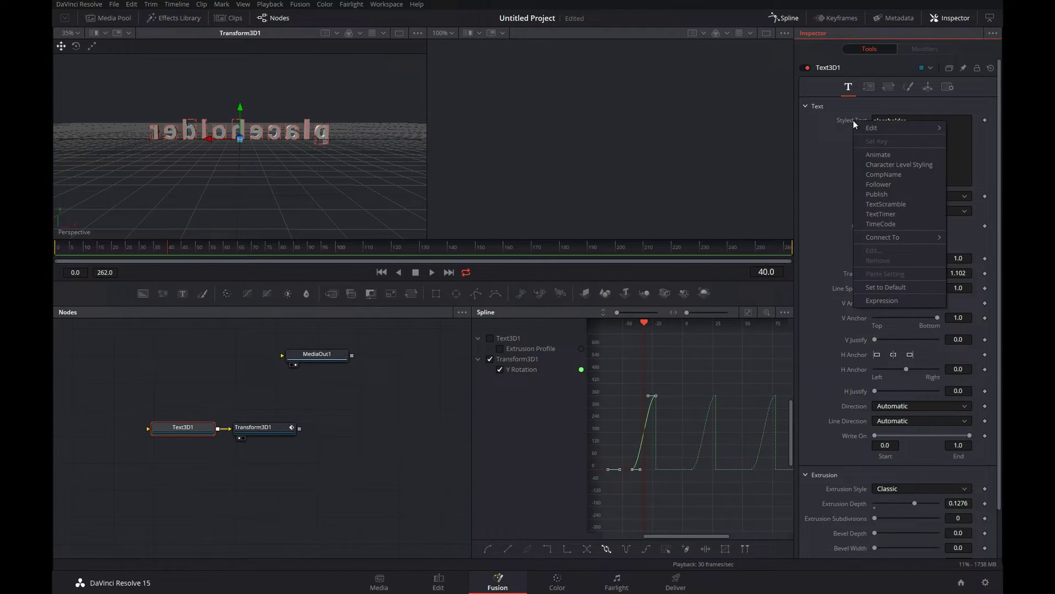
{"action": "left_click", "coordinate": [887, 301]}
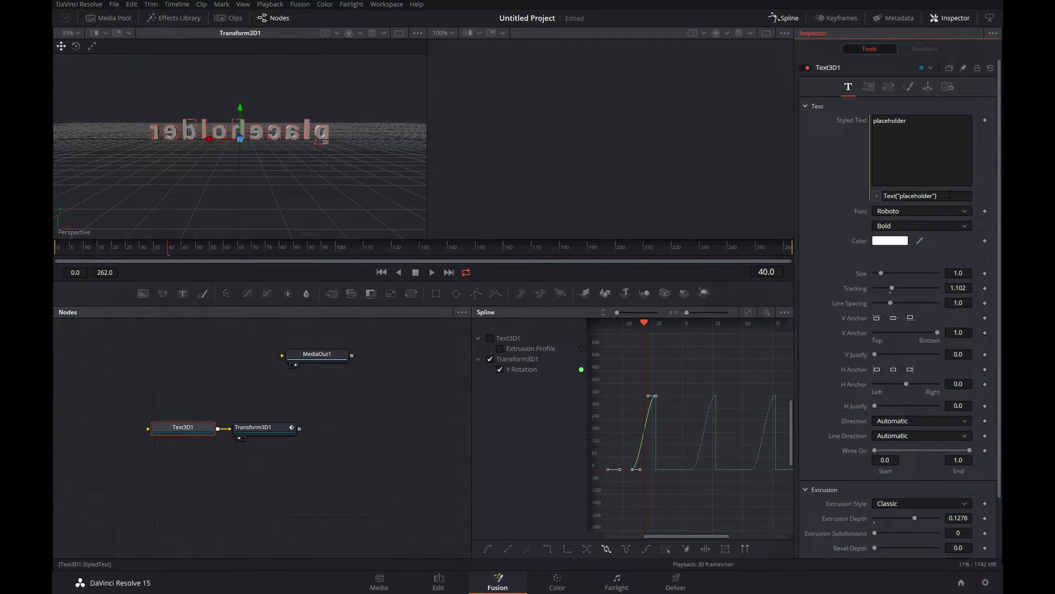
{"action": "key", "text": "super"}
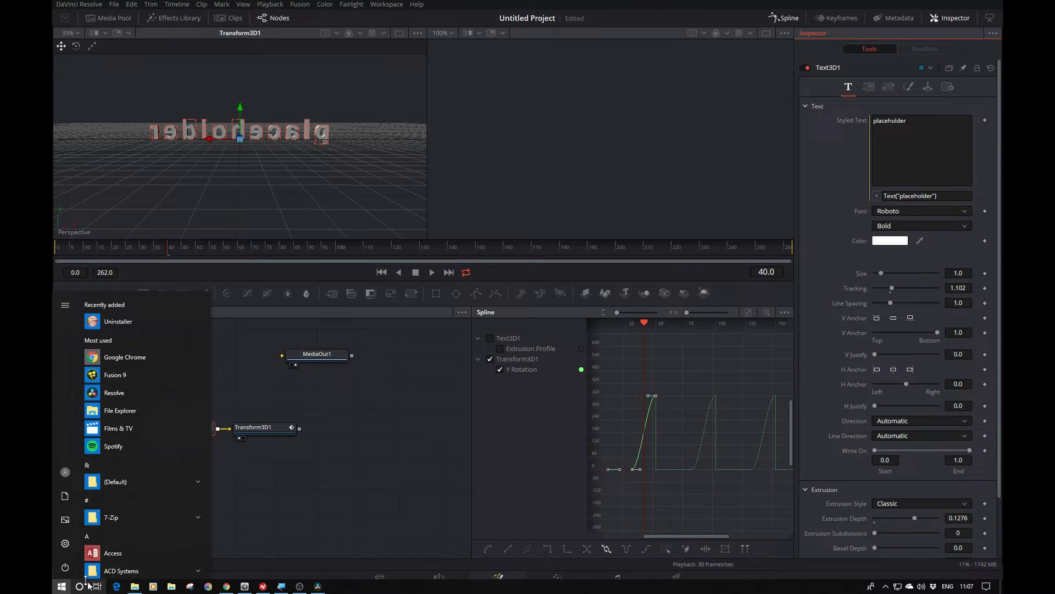
{"action": "left_click", "coordinate": [80, 586]}
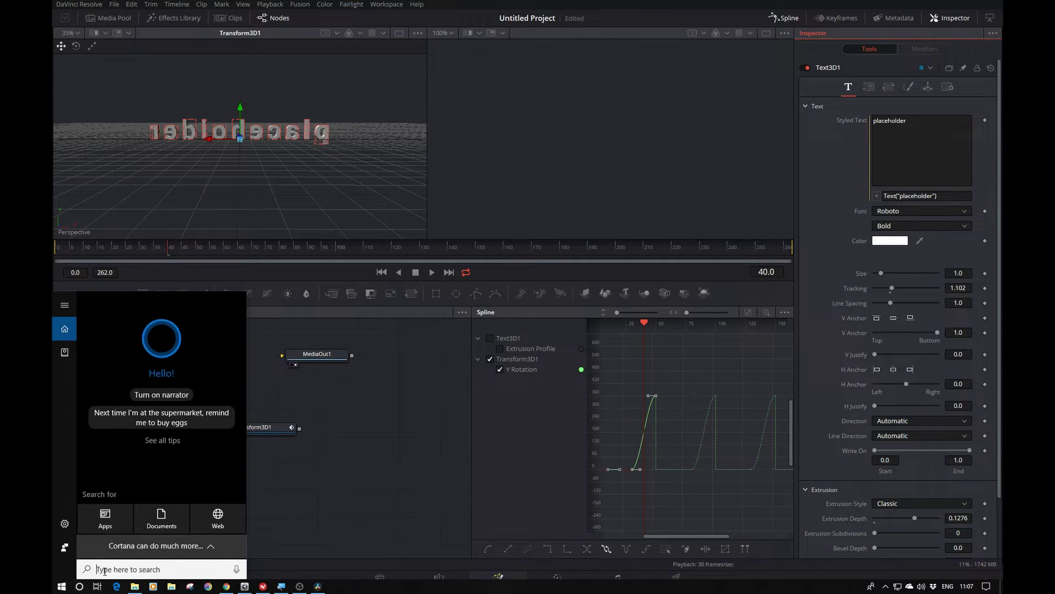
- Launch Notepad++ and delete the old expression text
{"action": "type", "text": "notepad"}
{"action": "left_click", "coordinate": [147, 353]}
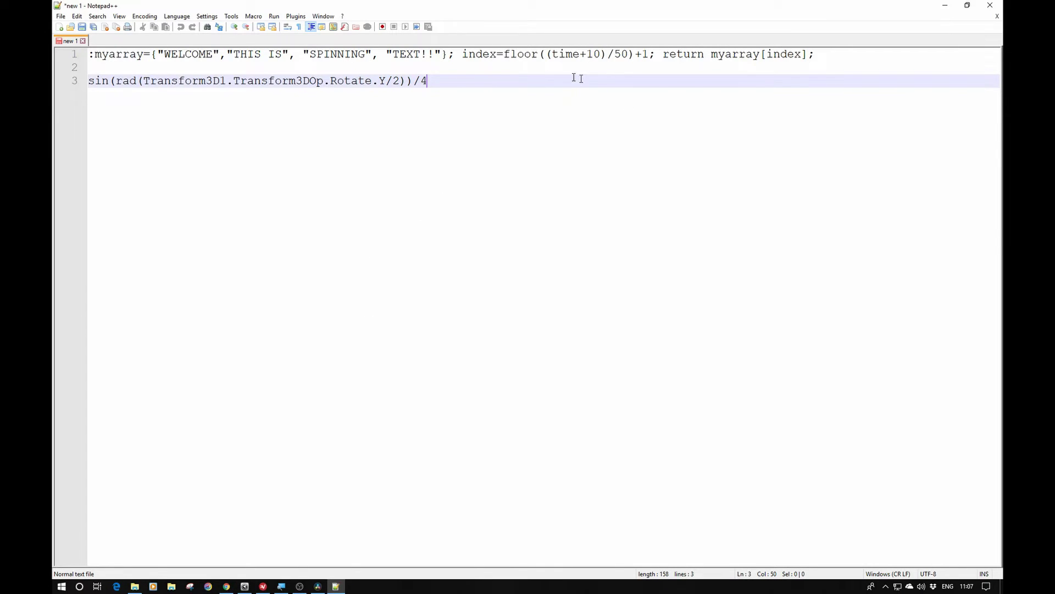
{"action": "left_click_drag", "start_coordinate": [468, 80], "coordinate": [73, 26]}
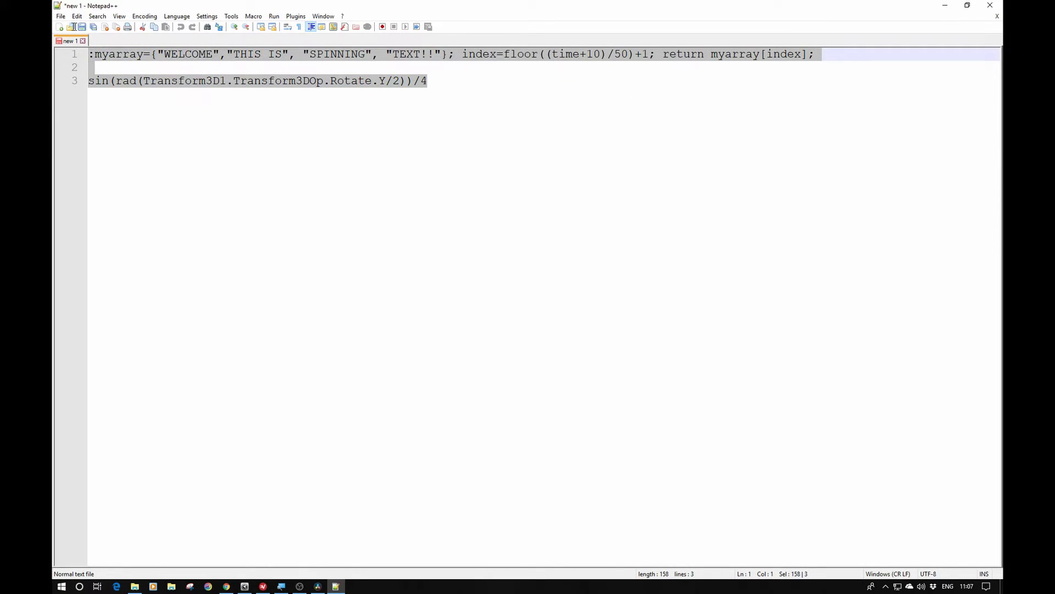
{"action": "key", "text": "Delete"}
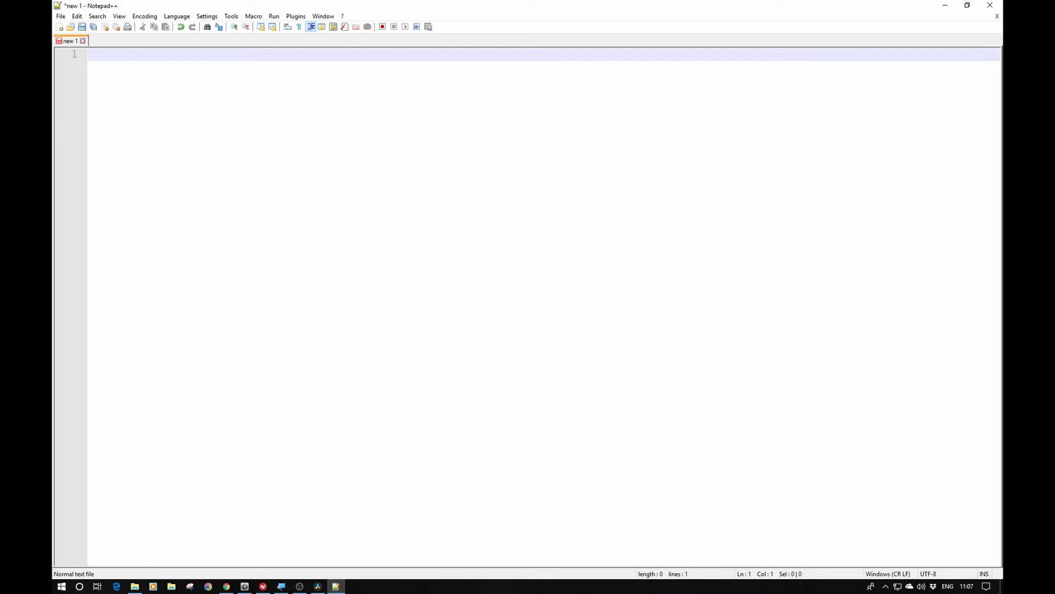
- Type :myarray={"WELCOME", "TO SPINNING", "TEXT!!", "AWESOME!!"}; on line 1
{"action": "key", "text": "Insert"}
{"action": "type", "text": "myarr"}
{"action": "type", "text": "ay"}
{"action": "type", "text": "-="}
{"action": "key", "text": "BackSpace"}
{"action": "key", "text": "BackSpace"}
{"action": "type", "text": "={\""}
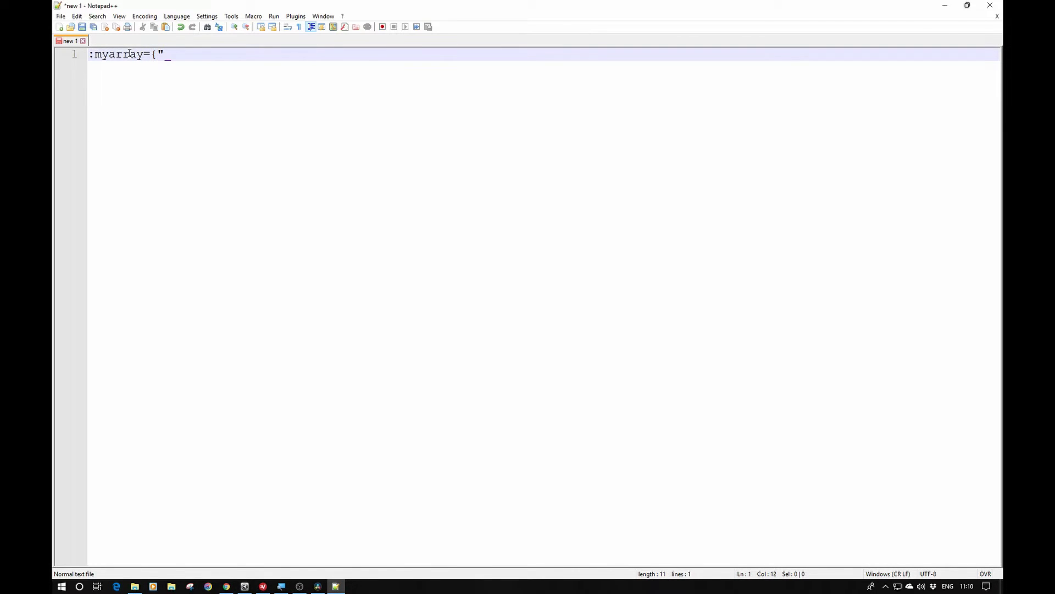
{"action": "type", "text": "WELCOME\", \"TO SPINNING"}
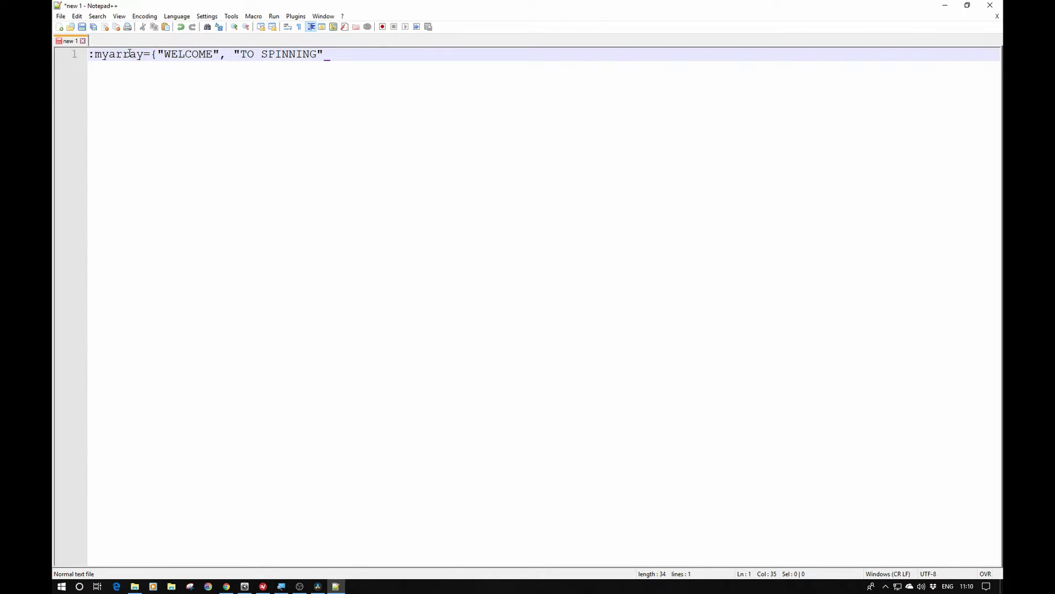
{"action": "type", "text": "\", \"TEXT!!\", \"AWESOME!!\"}"}
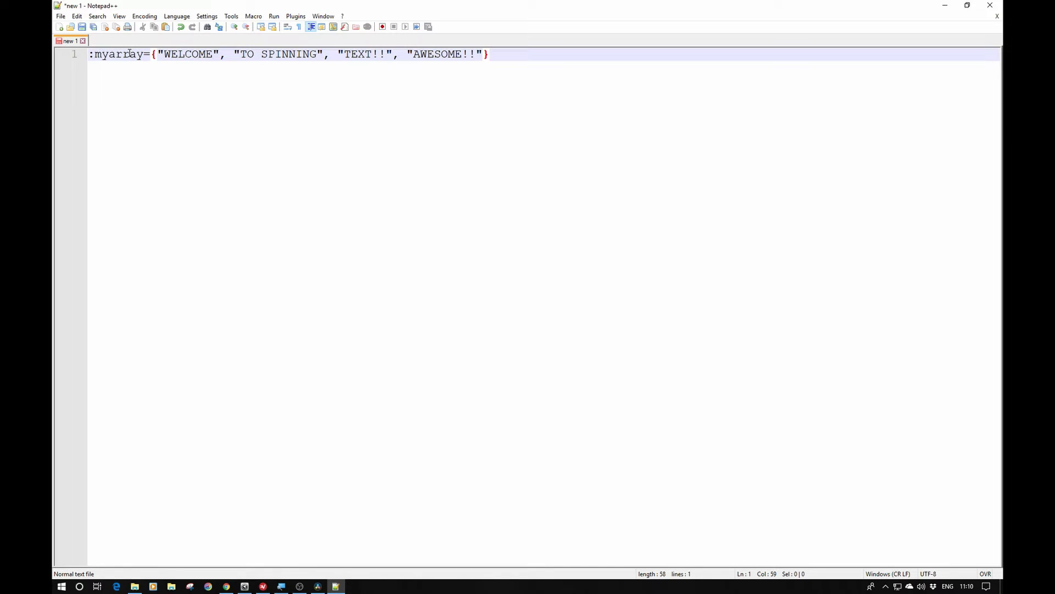
{"action": "type", "text": ";"}
- Append index=floor(time/50)+1 after the array on line 1
{"action": "type", "text": "index="}
{"action": "type", "text": "floor("}
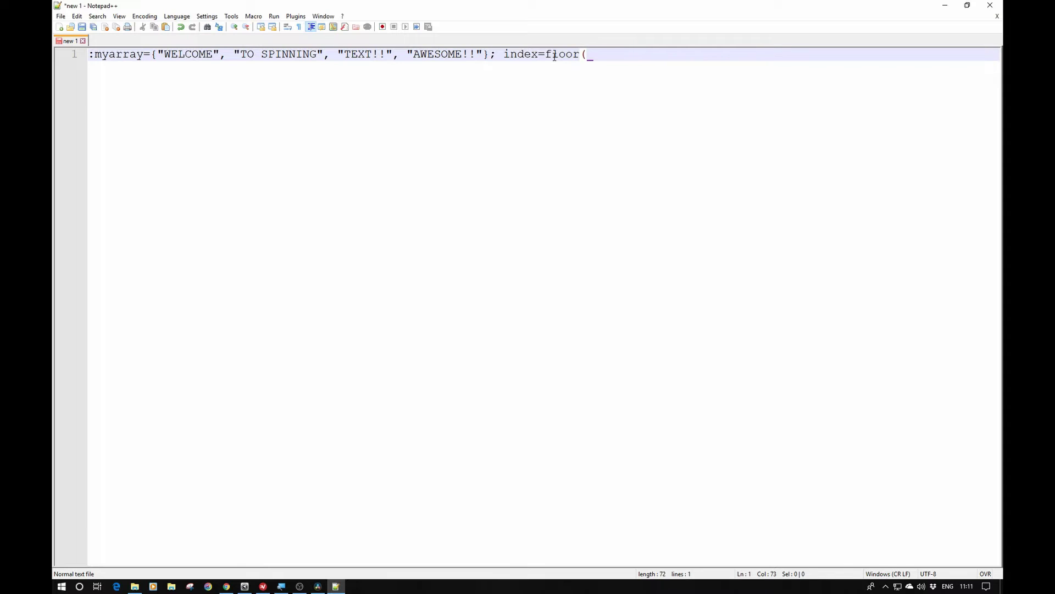
{"action": "type", "text": "time/50)+1"}
{"action": "left_click", "coordinate": [318, 586]}
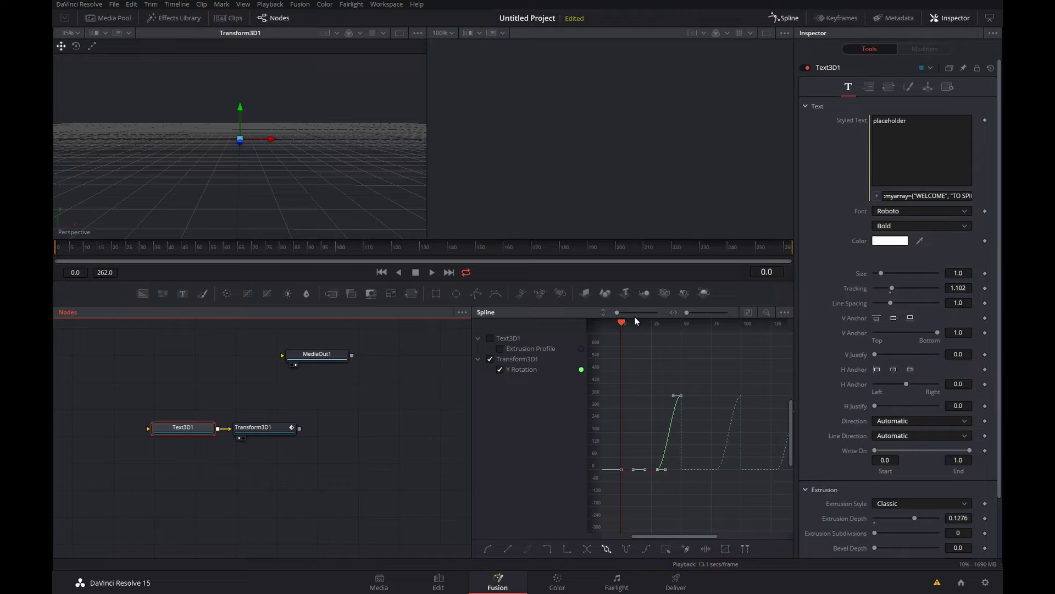
{"action": "left_click_drag", "start_coordinate": [622, 323], "coordinate": [670, 322]}
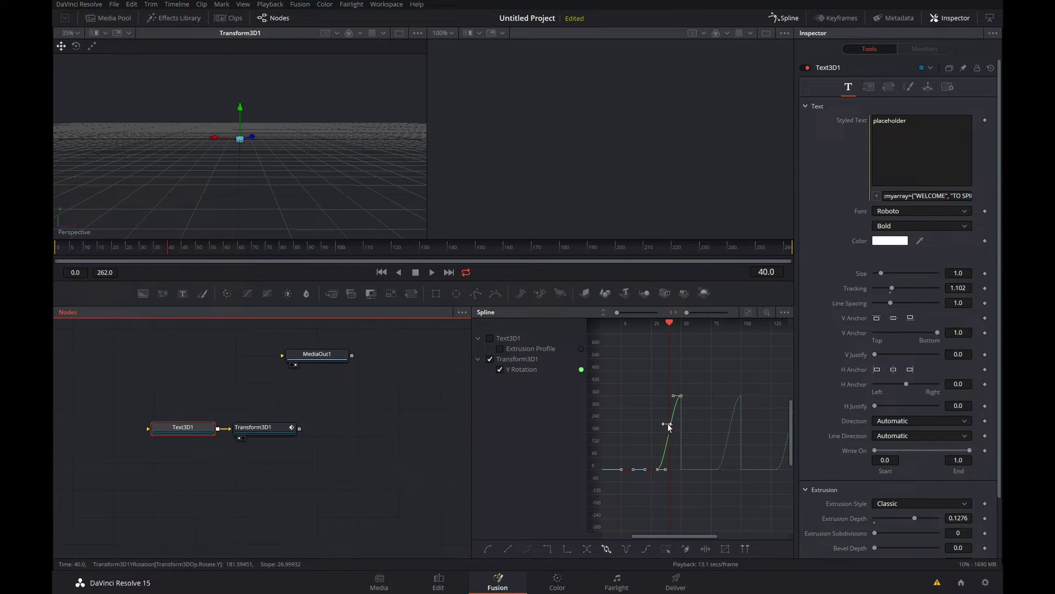
{"action": "key", "text": "super"}
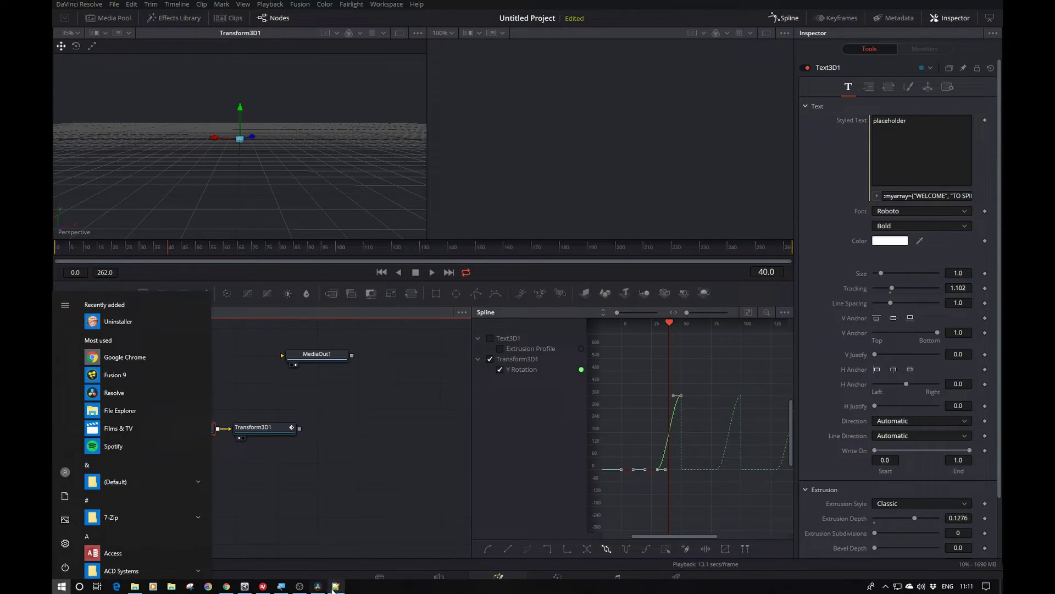
{"action": "left_click", "coordinate": [337, 587]}
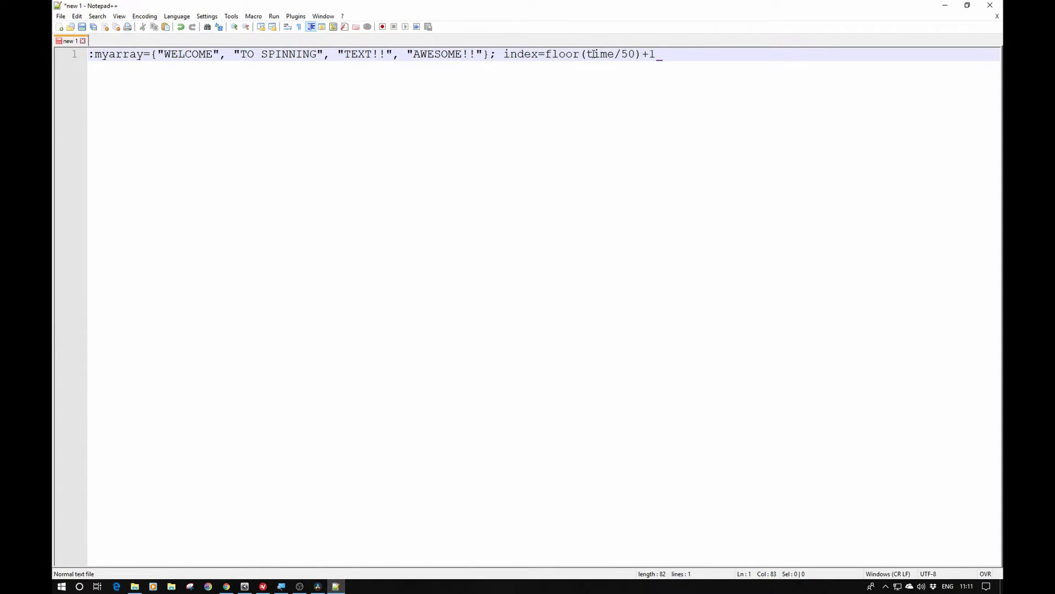
- Change the index formula to index=floor((time+10)/50)+1
{"action": "left_click", "coordinate": [588, 53]}
{"action": "type", "text": "("}
{"action": "key", "text": "BackSpace"}
{"action": "key", "text": "Insert"}
{"action": "type", "text": "t"}
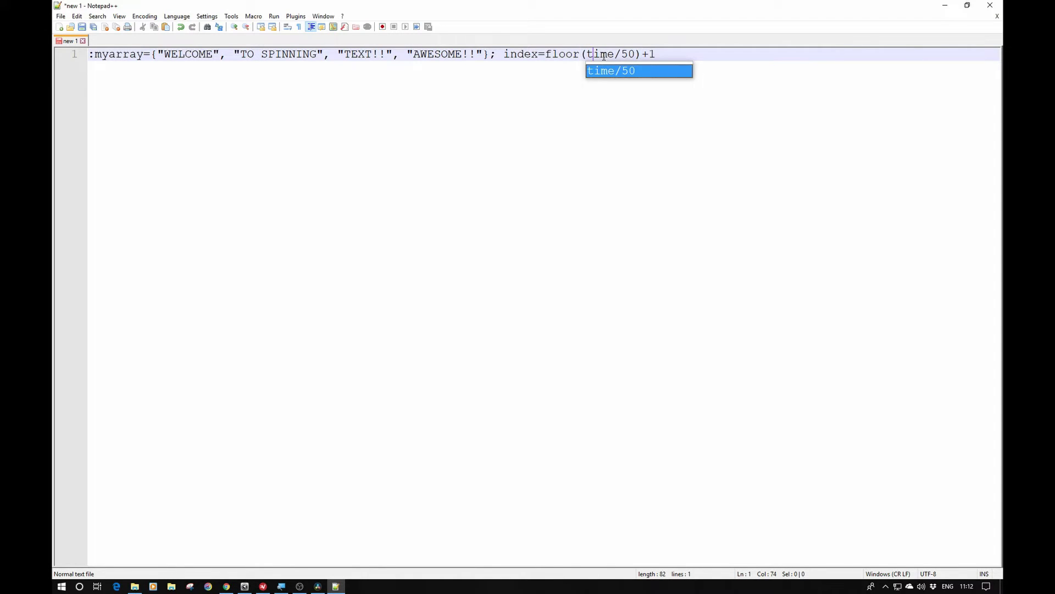
{"action": "key", "text": "Left"}
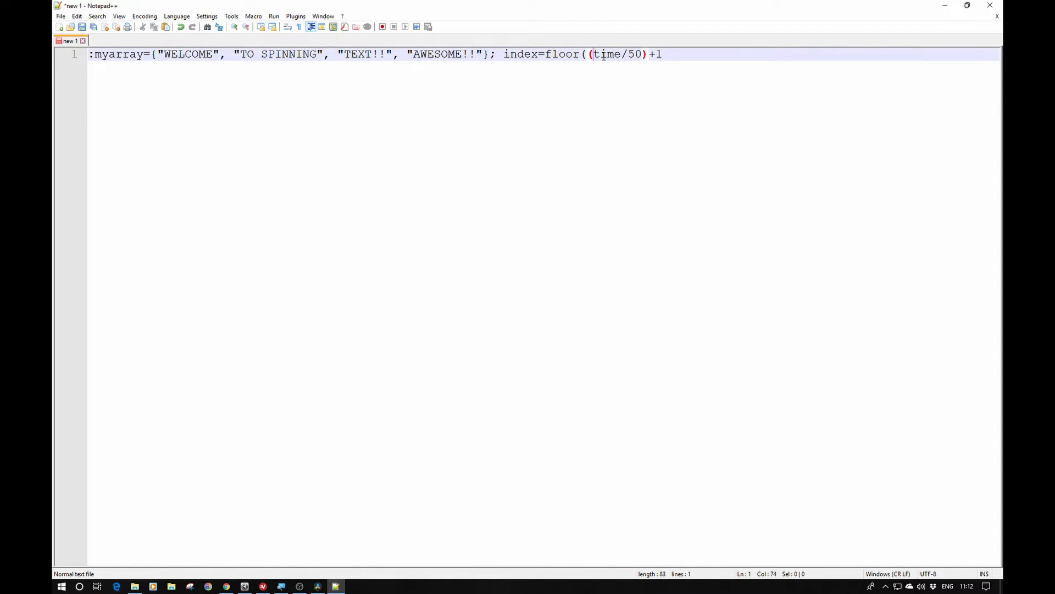
{"action": "left_click", "coordinate": [604, 55]}
{"action": "type", "text": ")"}
{"action": "type", "text": "+10"}
- Append 'return myarray[index];' to the expression and select the whole line
{"action": "left_click", "coordinate": [714, 61]}
{"action": "type", "text": "; "}
{"action": "type", "text": "return"}
{"action": "type", "text": " myarray"}
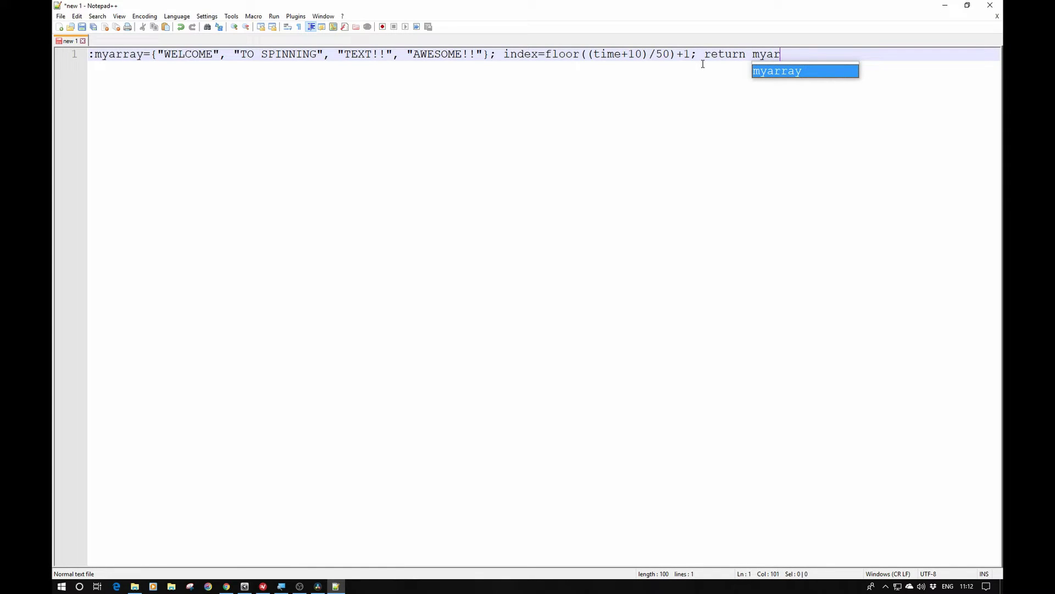
{"action": "type", "text": "[inde"}
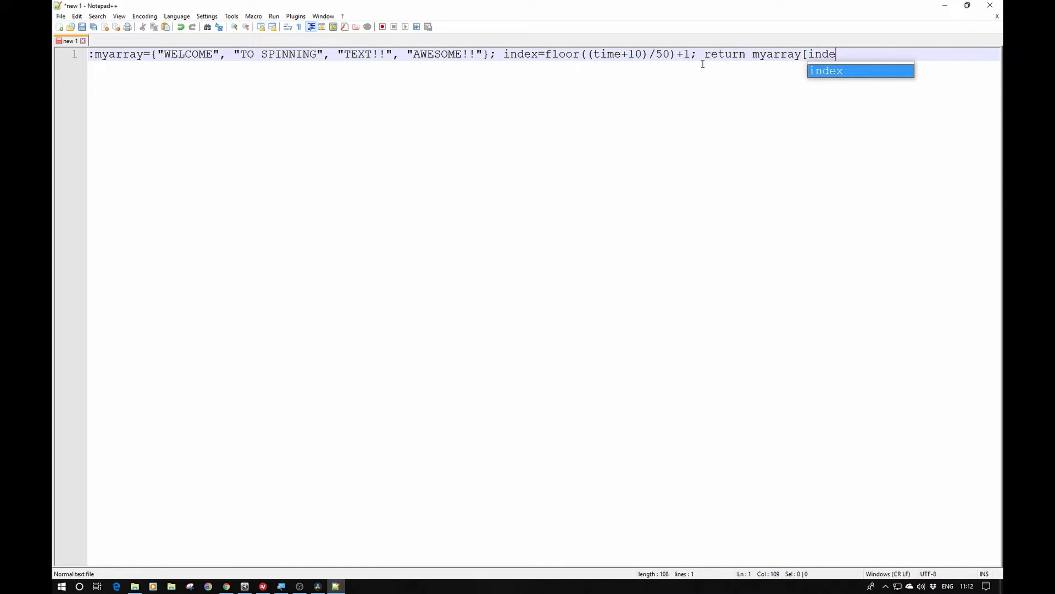
{"action": "type", "text": "x];"}
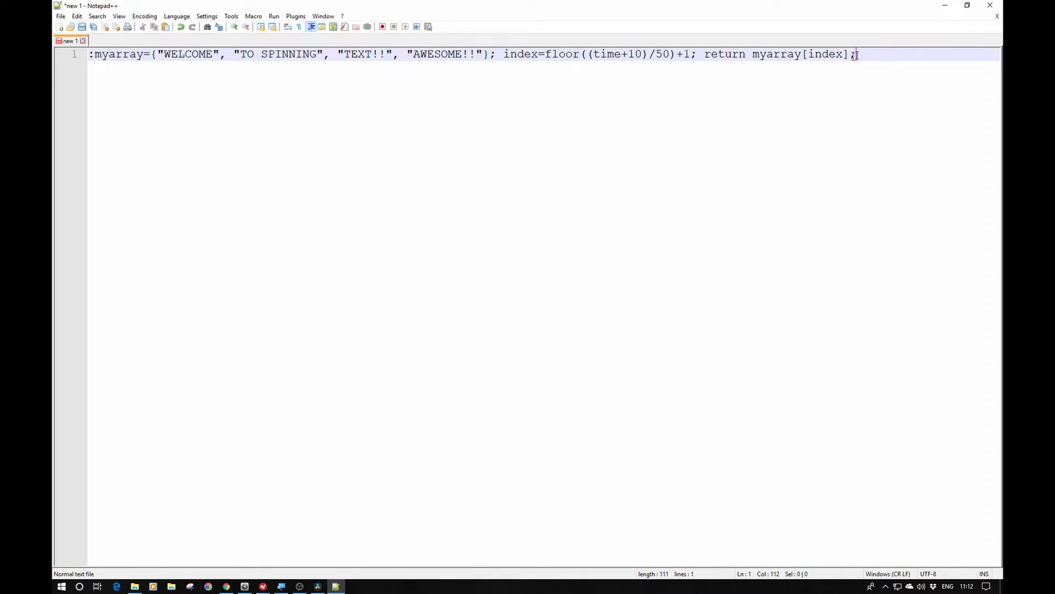
{"action": "left_click_drag", "start_coordinate": [861, 56], "coordinate": [80, 33]}
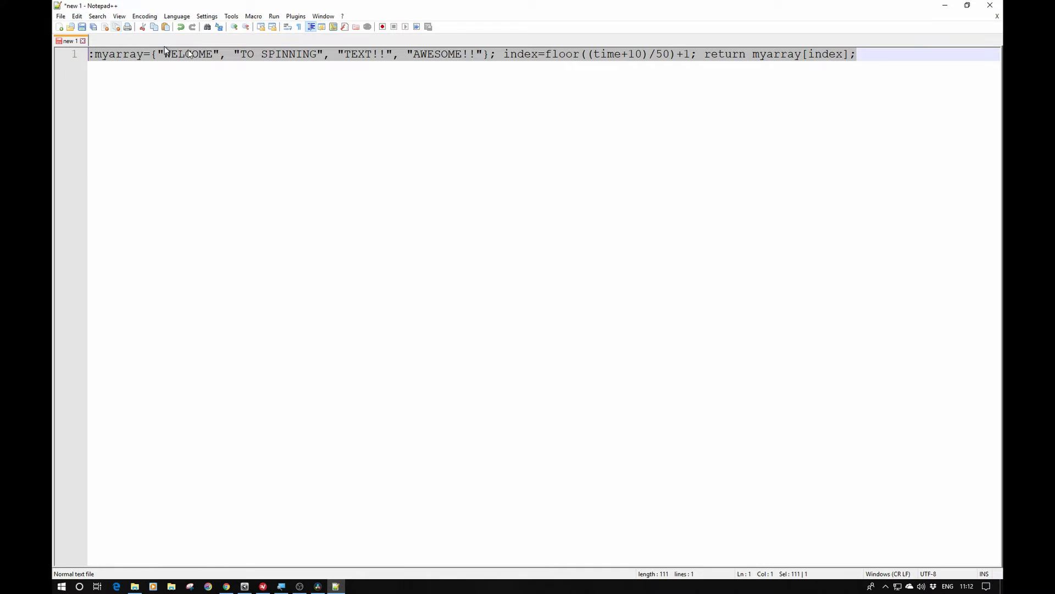
- Copy the expression and paste it into Text3D1's Styled Text expression field
{"action": "right_click", "coordinate": [272, 57]}
{"action": "left_click", "coordinate": [292, 73]}
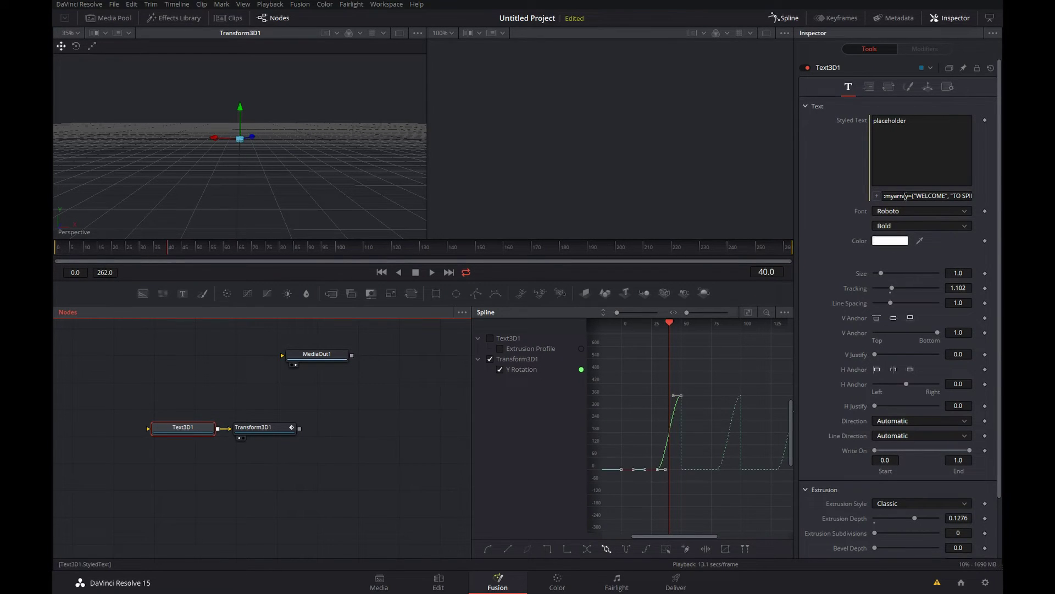
{"action": "left_click", "coordinate": [935, 196]}
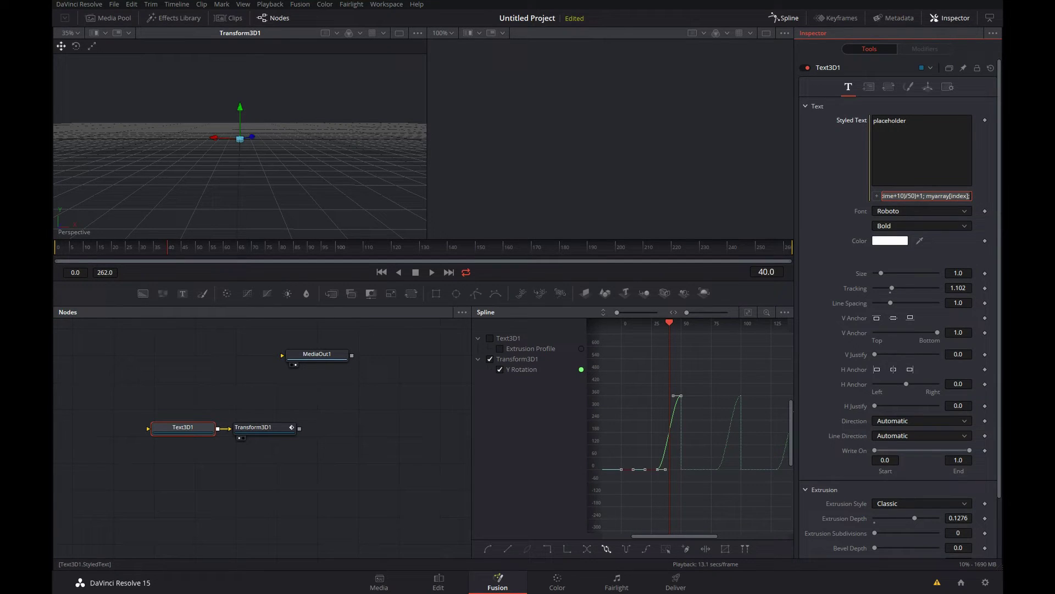
{"action": "left_click", "coordinate": [392, 457]}
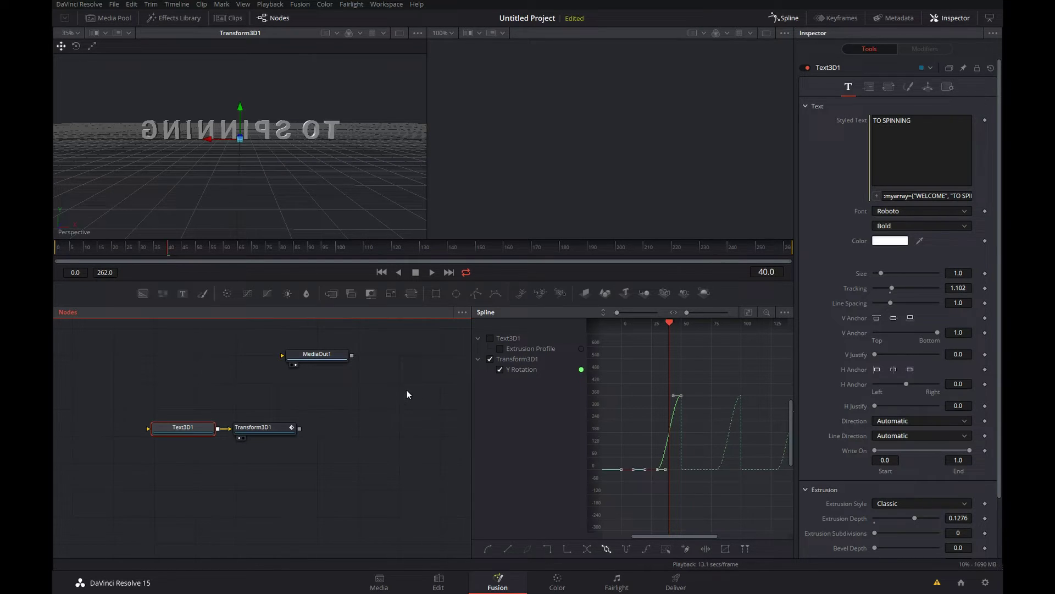
- Play the animation from frame 0 to watch the words cycle, then return to the start
{"action": "left_click", "coordinate": [381, 272]}
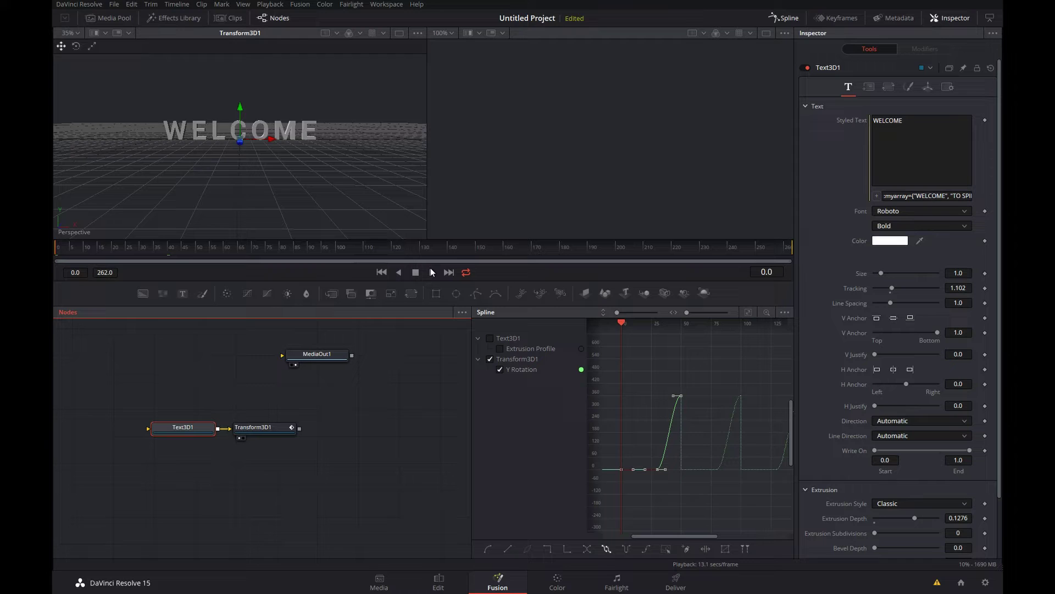
{"action": "left_click", "coordinate": [432, 272]}
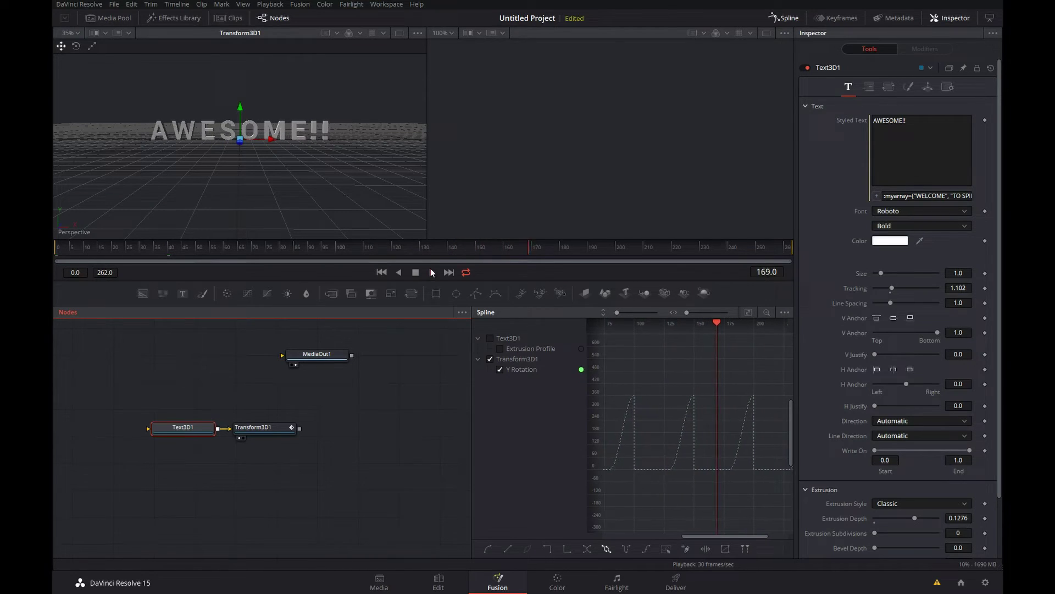
{"action": "left_click", "coordinate": [432, 272]}
{"action": "left_click", "coordinate": [381, 272]}
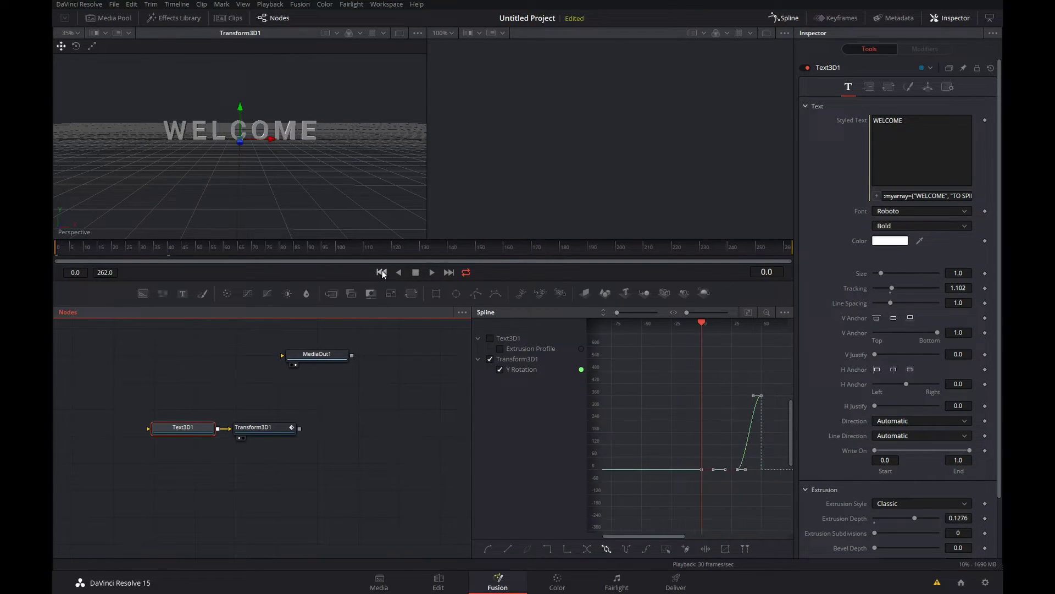
- Add a Merge 3D node after Transform3D1
{"action": "left_click", "coordinate": [258, 427]}
{"action": "key", "text": "shift+space"}
{"action": "type", "text": "merge"}
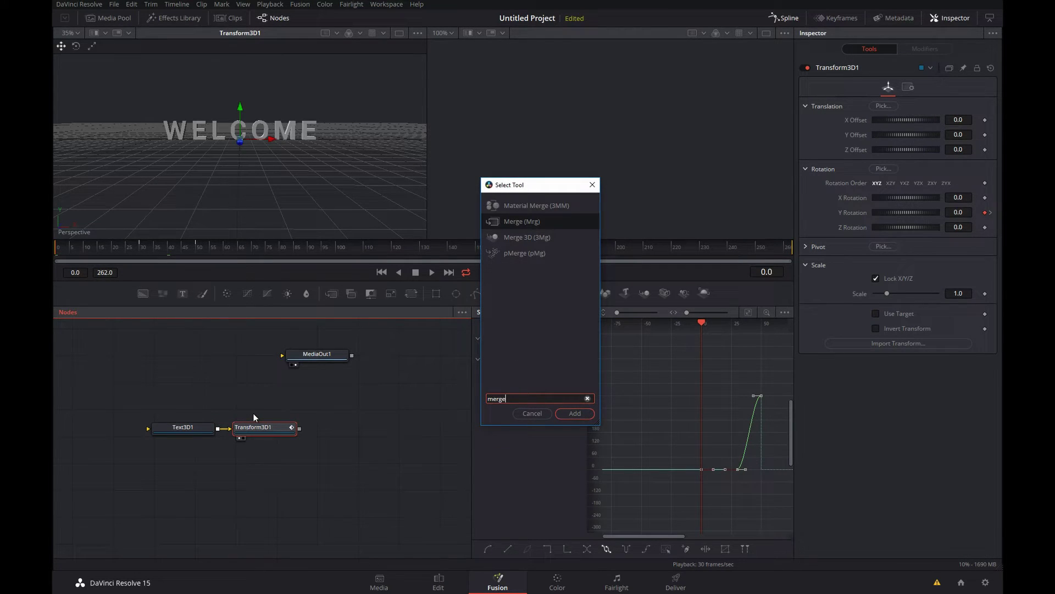
{"action": "key", "text": "Down"}
{"action": "key", "text": "Return"}
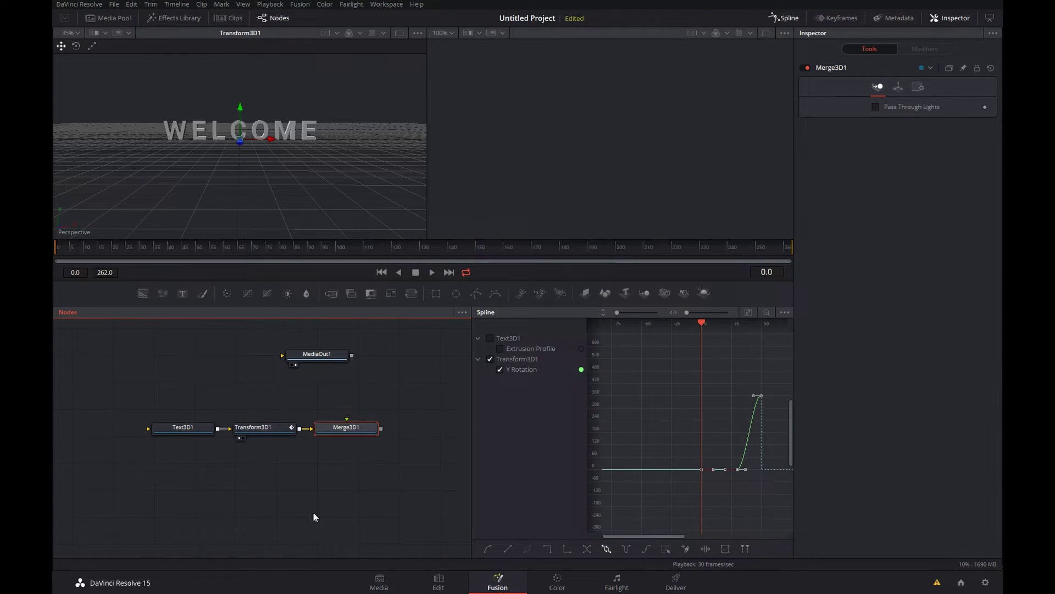
- Add a Camera 3D node and connect its output into Merge3D1
{"action": "key", "text": "shift+space"}
{"action": "type", "text": "came"}
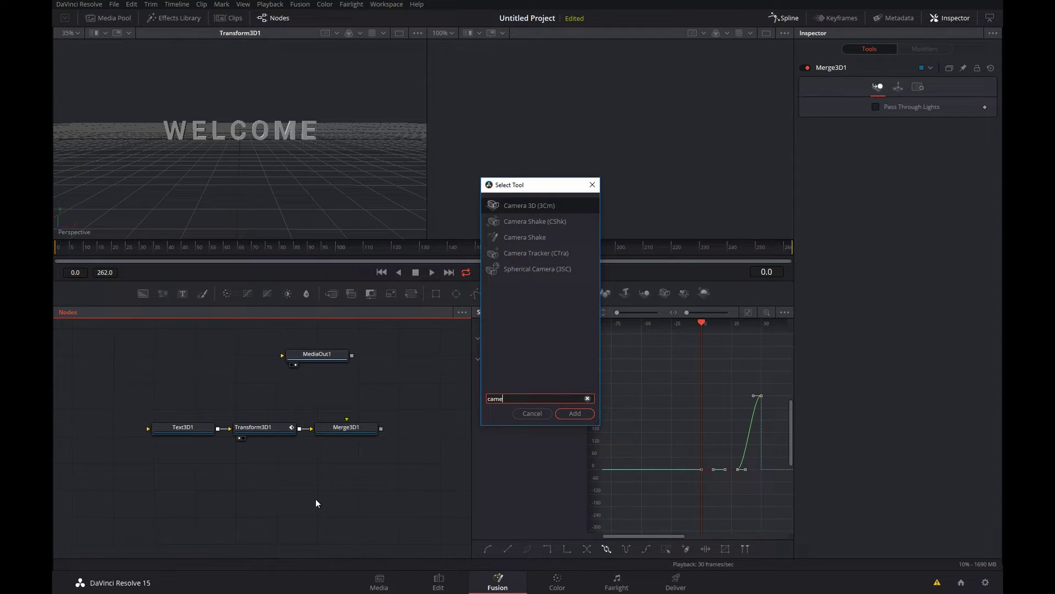
{"action": "left_click", "coordinate": [556, 416]}
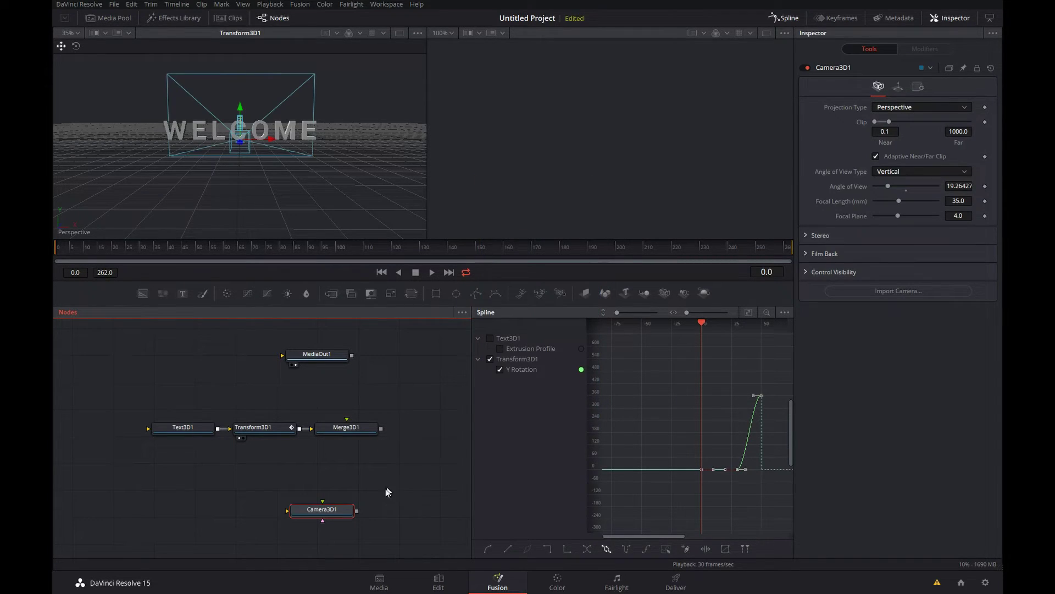
{"action": "left_click_drag", "start_coordinate": [358, 510], "coordinate": [356, 432]}
{"action": "left_click_drag", "start_coordinate": [335, 514], "coordinate": [359, 513]}
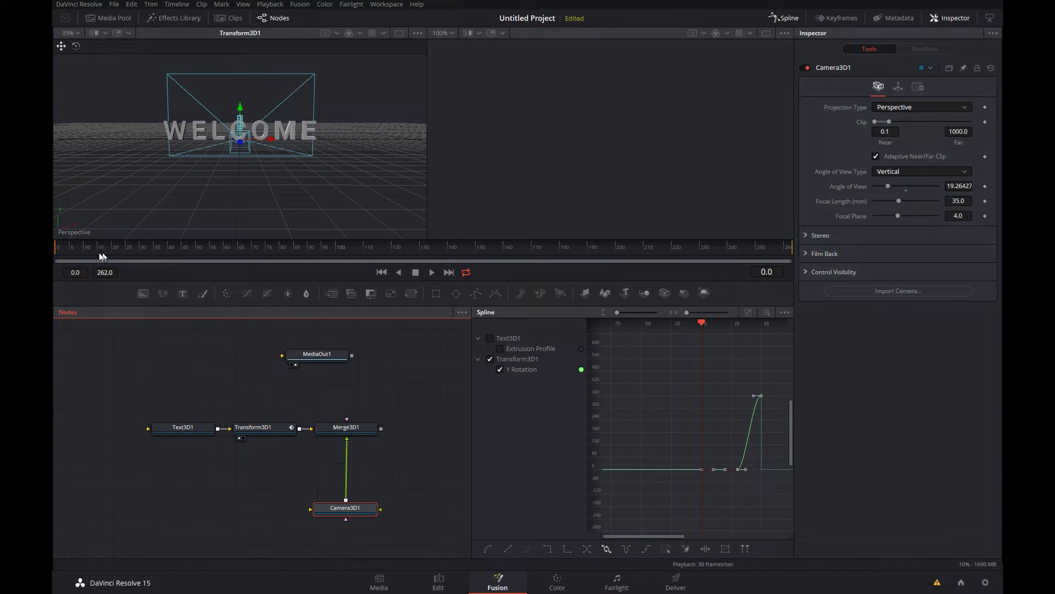
{"action": "right_click", "coordinate": [72, 233]}
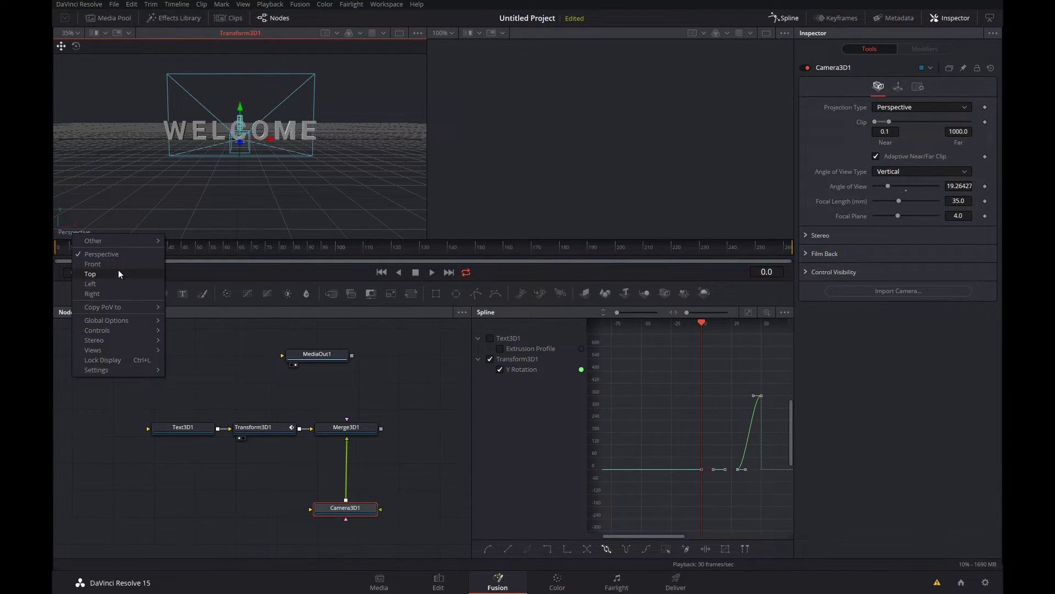
- Show Merge3D1 in viewer 1 and look through Camera3D1
{"action": "left_click", "coordinate": [360, 428]}
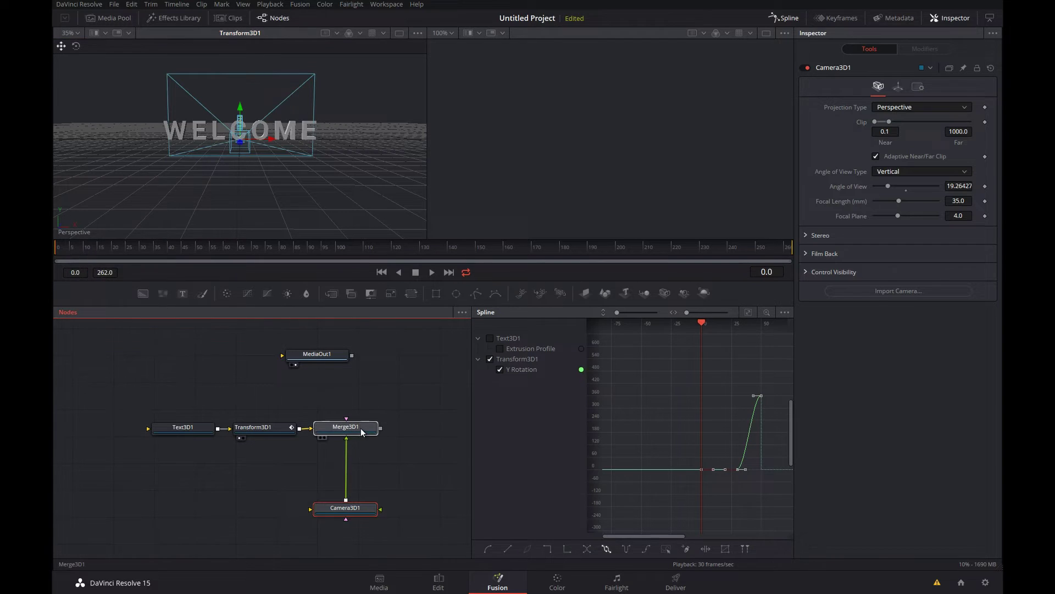
{"action": "key", "text": "1"}
{"action": "right_click", "coordinate": [81, 233]}
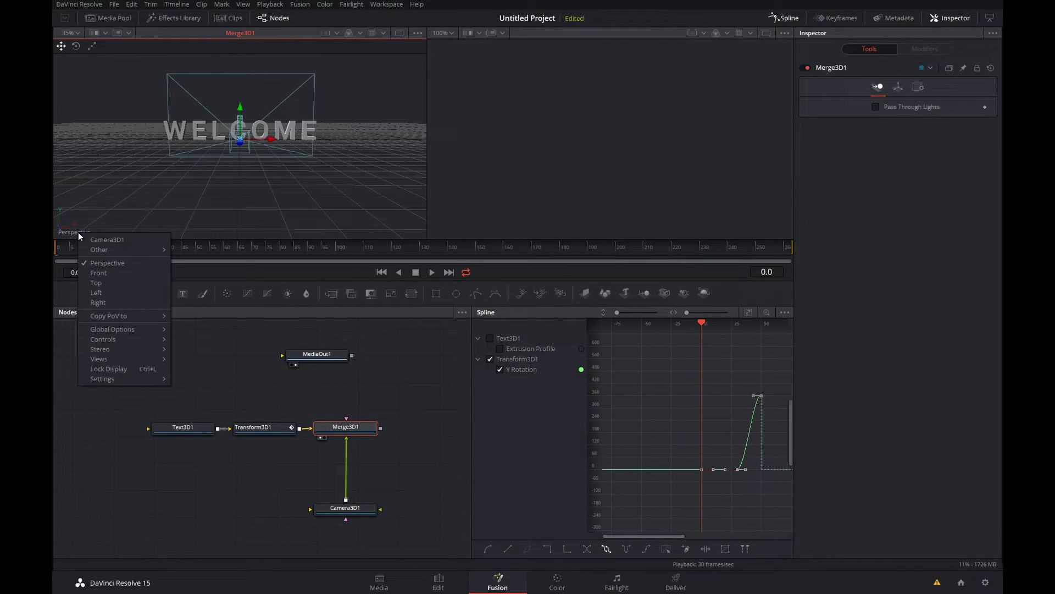
{"action": "left_click", "coordinate": [101, 239]}
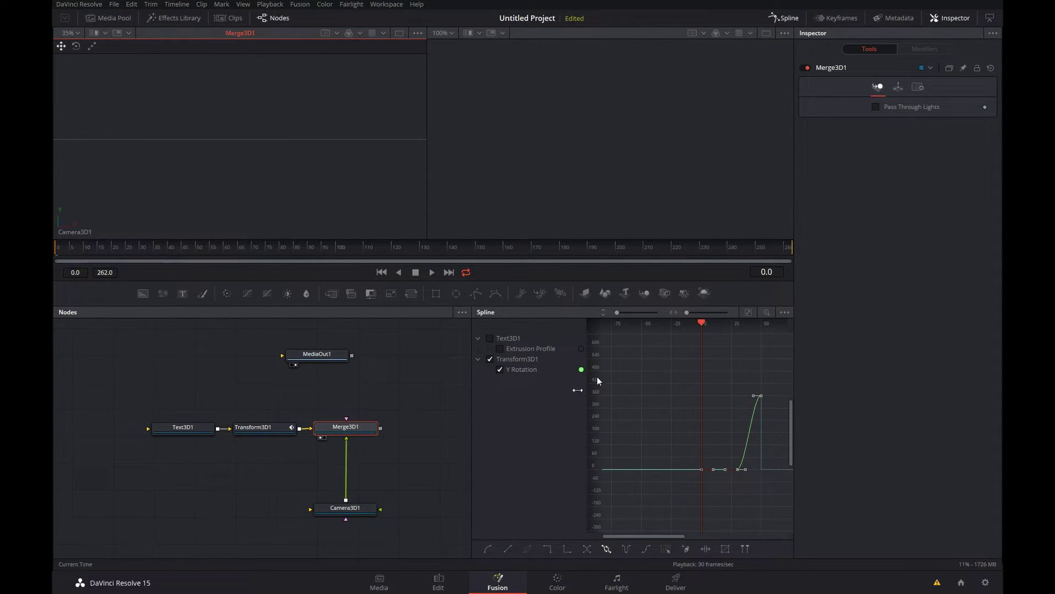
- Set Camera3D1's Z Offset to about 15.07, enable Use Target, and raise Y Offset to 0.261
{"action": "left_click", "coordinate": [346, 508]}
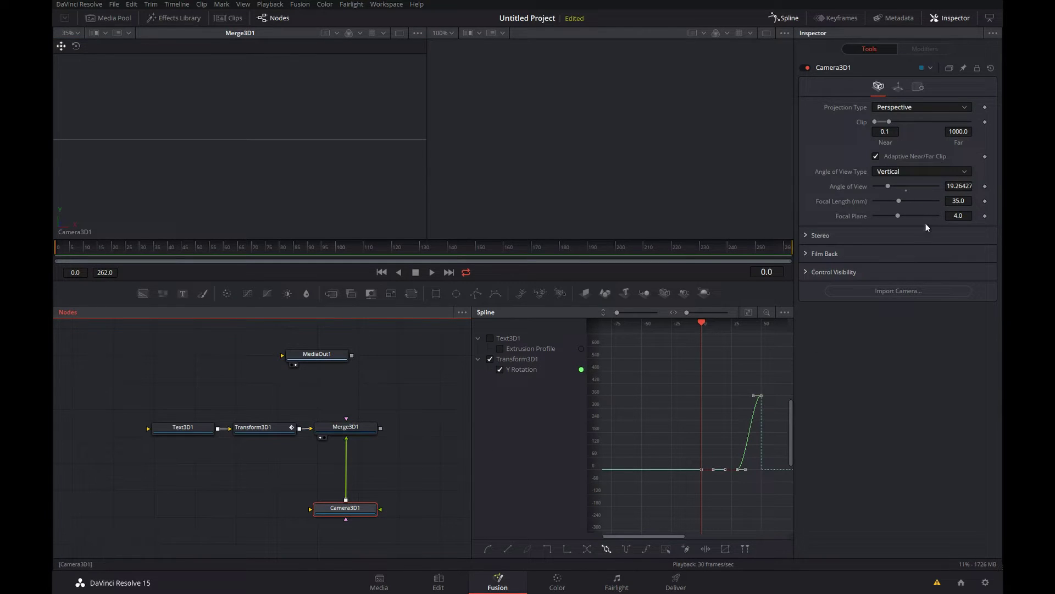
{"action": "left_click", "coordinate": [898, 88]}
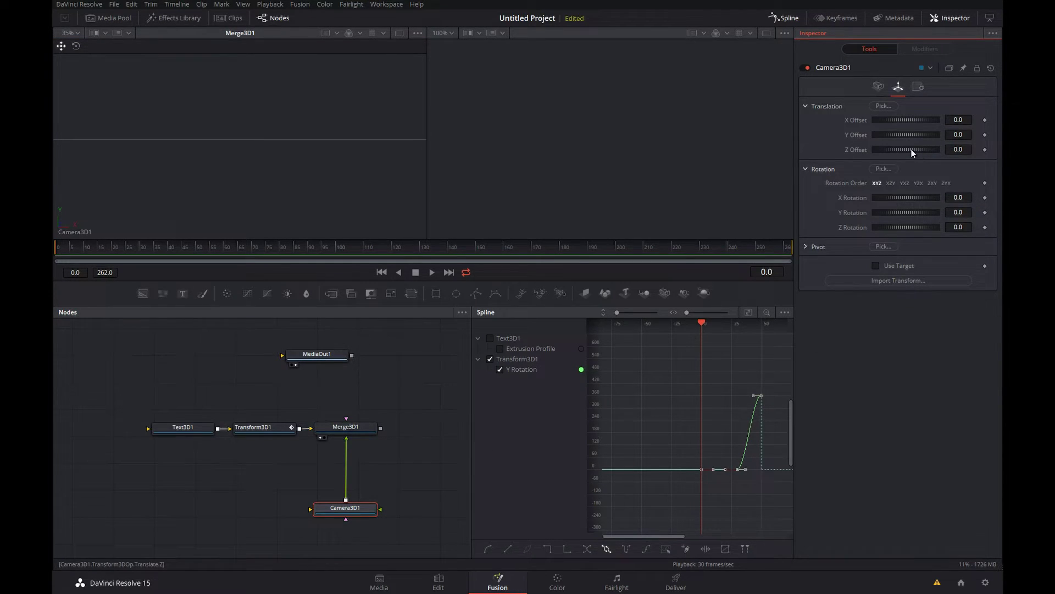
{"action": "left_click_drag", "start_coordinate": [911, 149], "coordinate": [962, 150]}
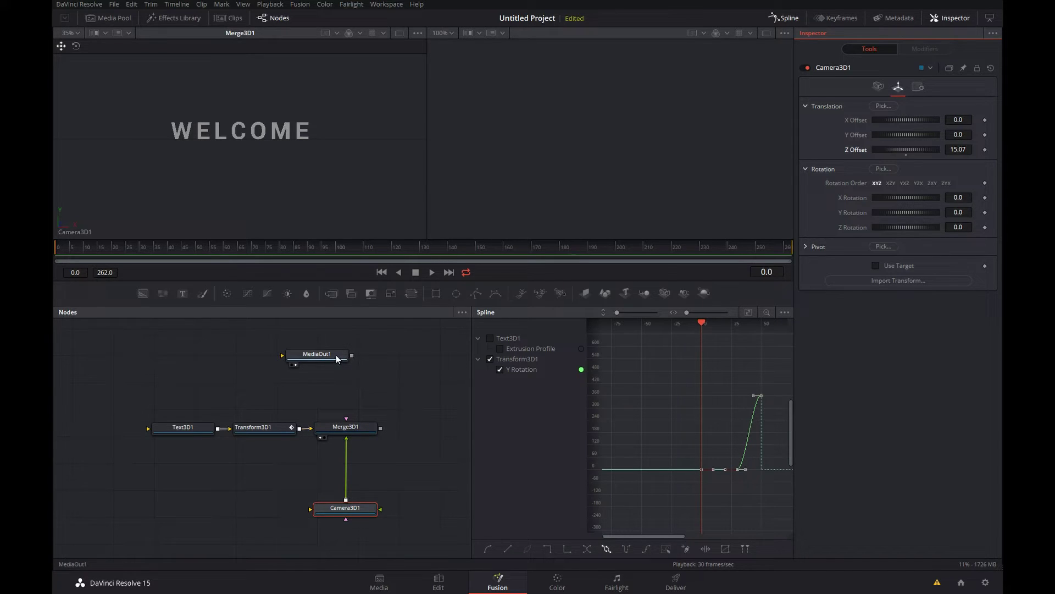
{"action": "left_click_drag", "start_coordinate": [335, 355], "coordinate": [284, 355]}
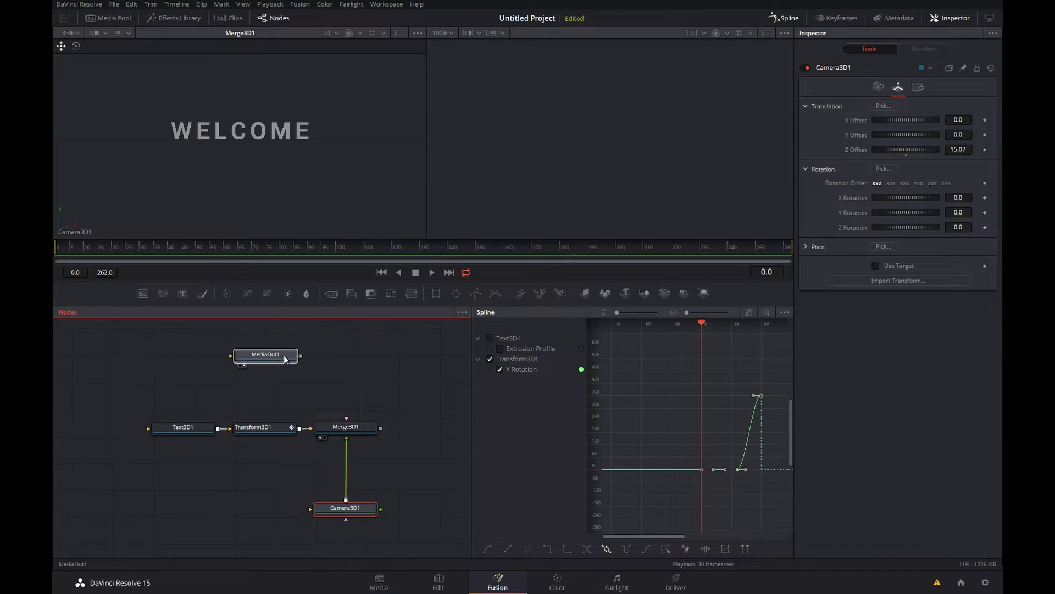
{"action": "left_click", "coordinate": [346, 508]}
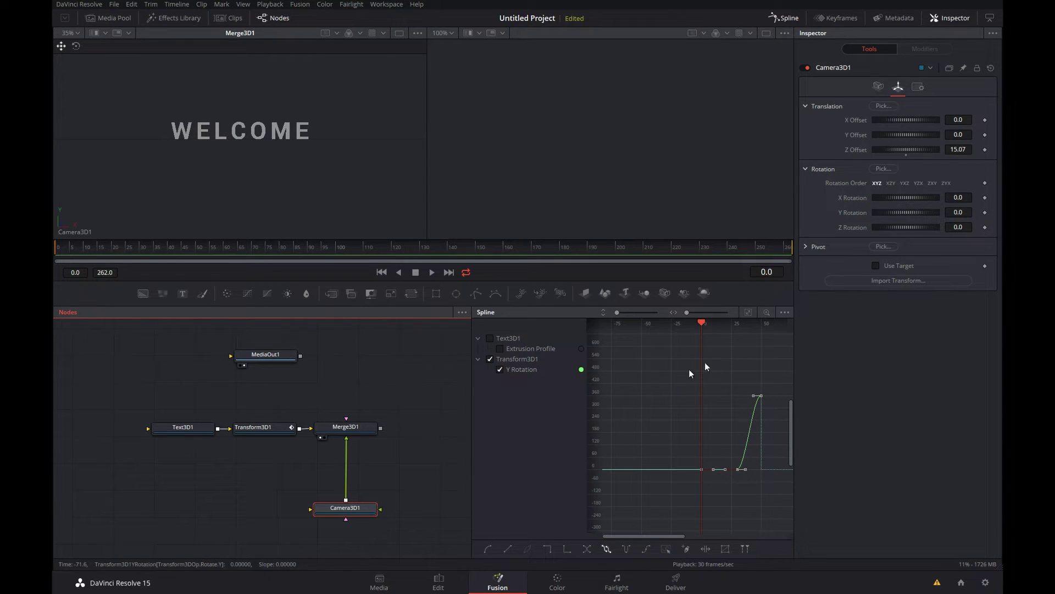
{"action": "left_click", "coordinate": [877, 267]}
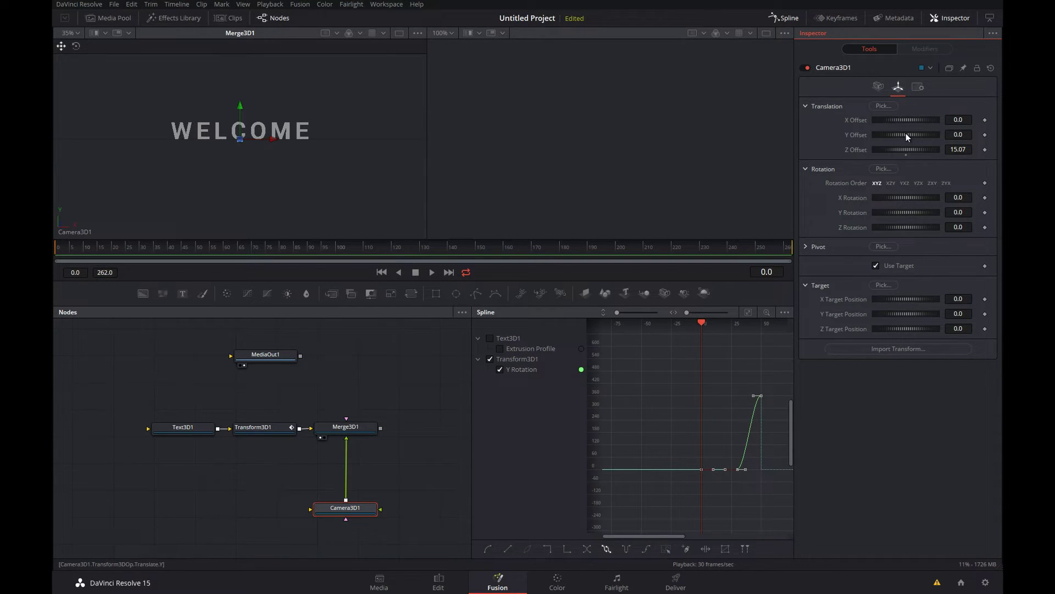
{"action": "left_click_drag", "start_coordinate": [905, 133], "coordinate": [909, 133]}
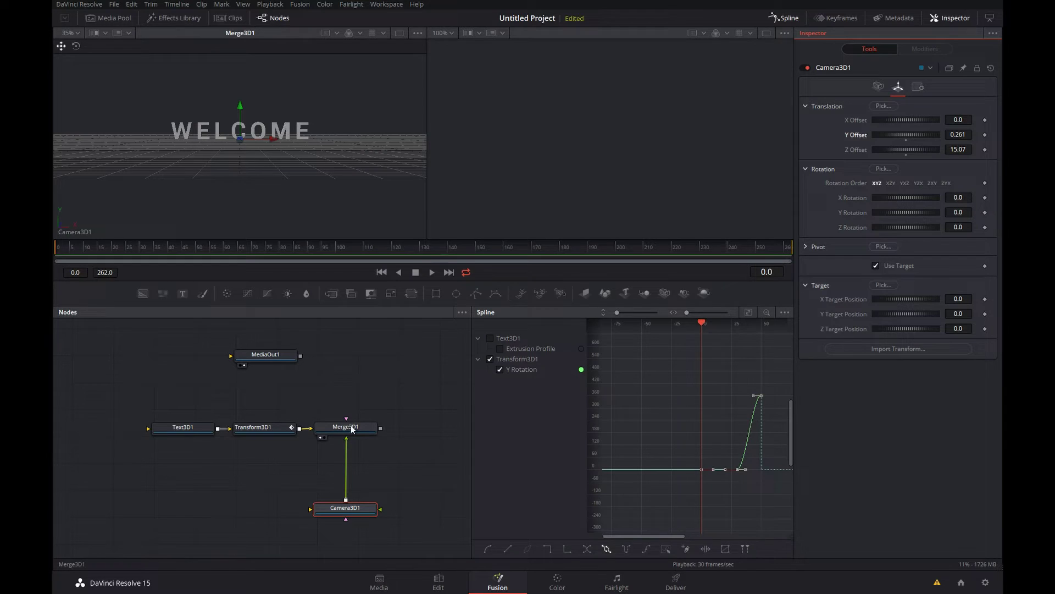
- Add a Point Light and connect it into Merge3D1
{"action": "left_click", "coordinate": [354, 408]}
{"action": "key", "text": "shift+space"}
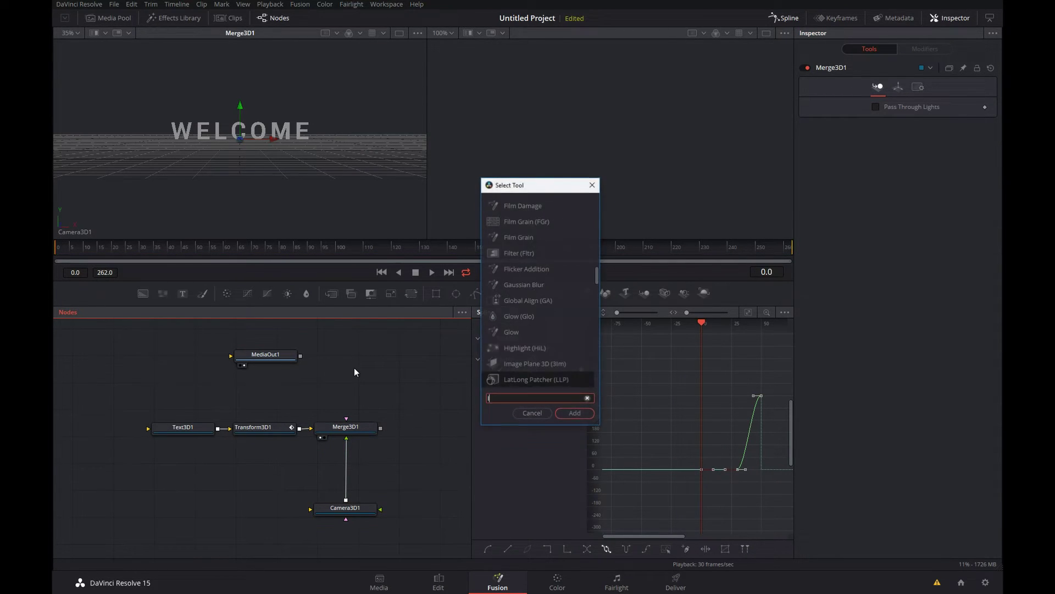
{"action": "type", "text": "light"}
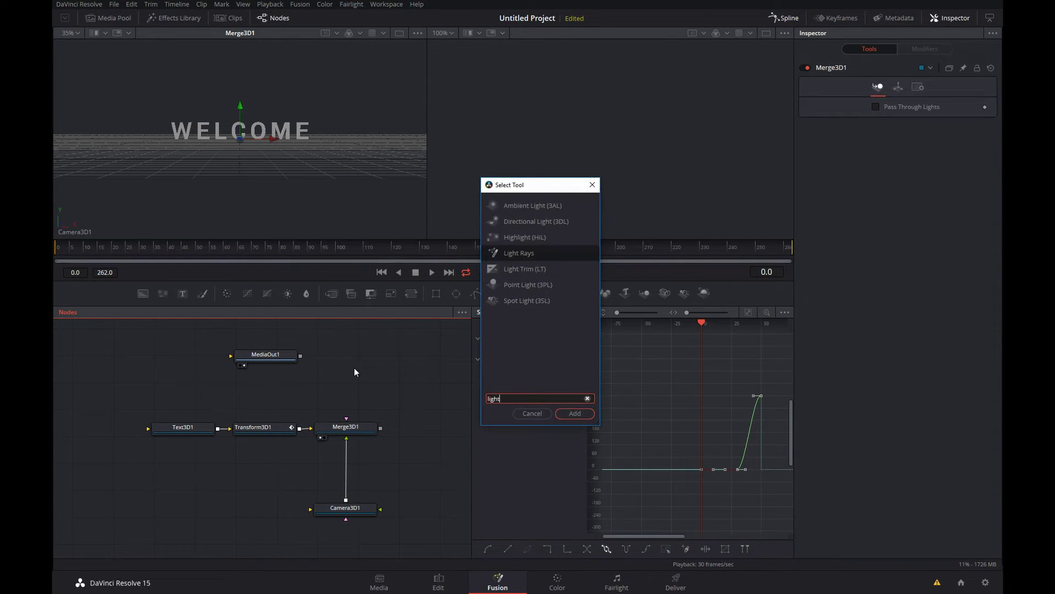
{"action": "left_click", "coordinate": [517, 284]}
{"action": "left_click", "coordinate": [575, 413]}
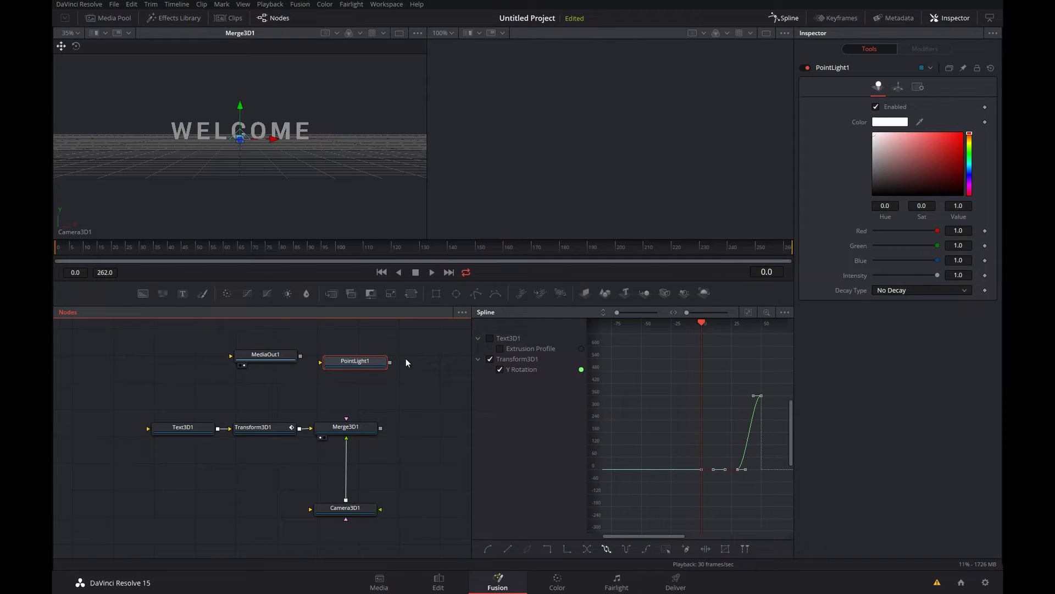
{"action": "left_click_drag", "start_coordinate": [391, 363], "coordinate": [340, 426]}
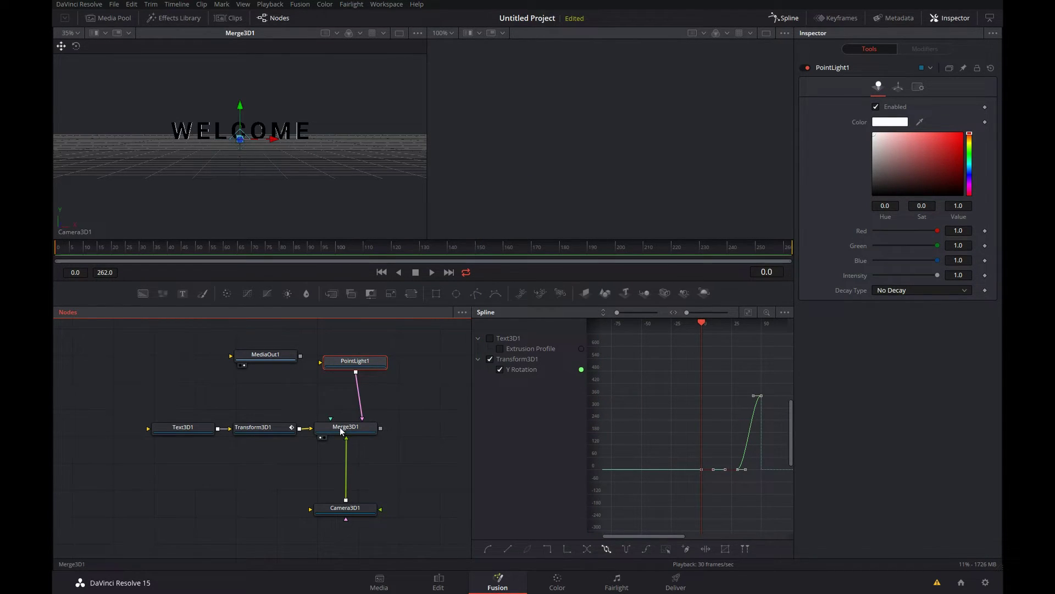
- Raise the point light above the text in Perspective view, then return to Camera3D1's view
{"action": "right_click", "coordinate": [80, 229]}
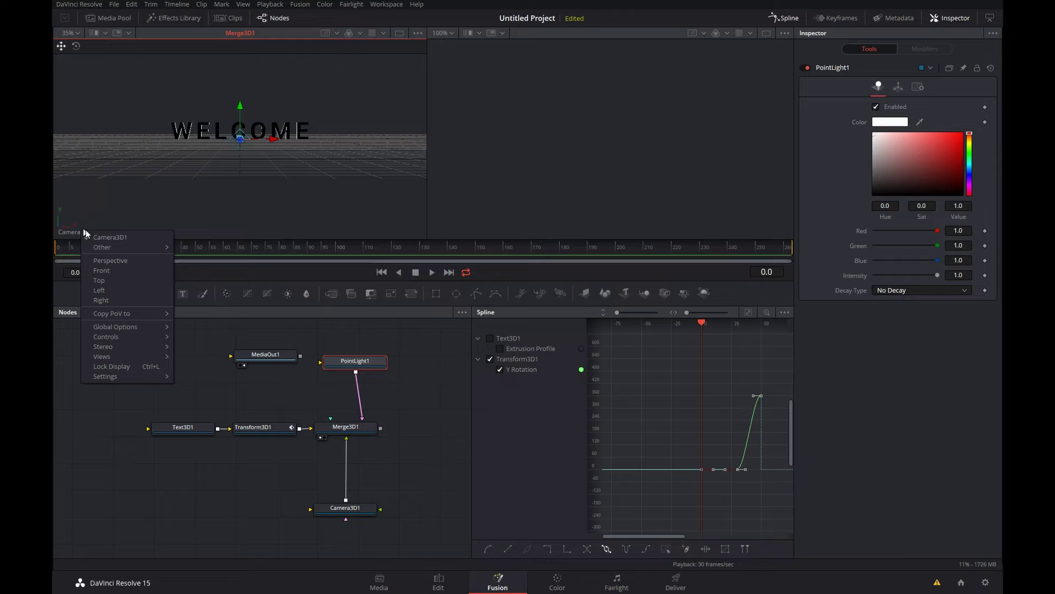
{"action": "left_click", "coordinate": [107, 263]}
{"action": "left_click_drag", "start_coordinate": [356, 184], "coordinate": [194, 85]}
{"action": "left_click_drag", "start_coordinate": [161, 175], "coordinate": [358, 143]}
{"action": "right_click", "coordinate": [65, 229]}
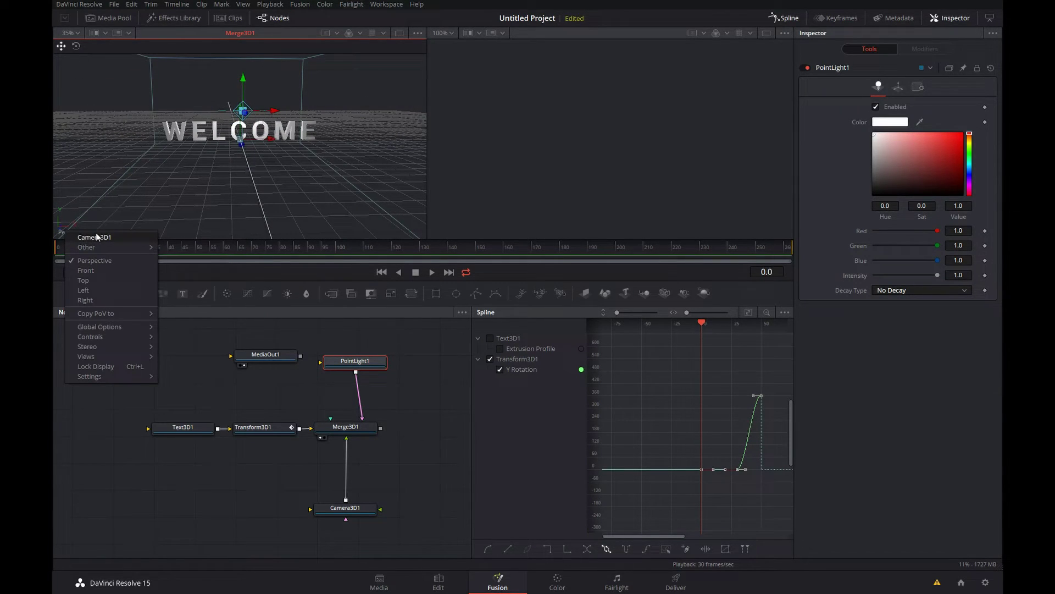
{"action": "left_click", "coordinate": [95, 236]}
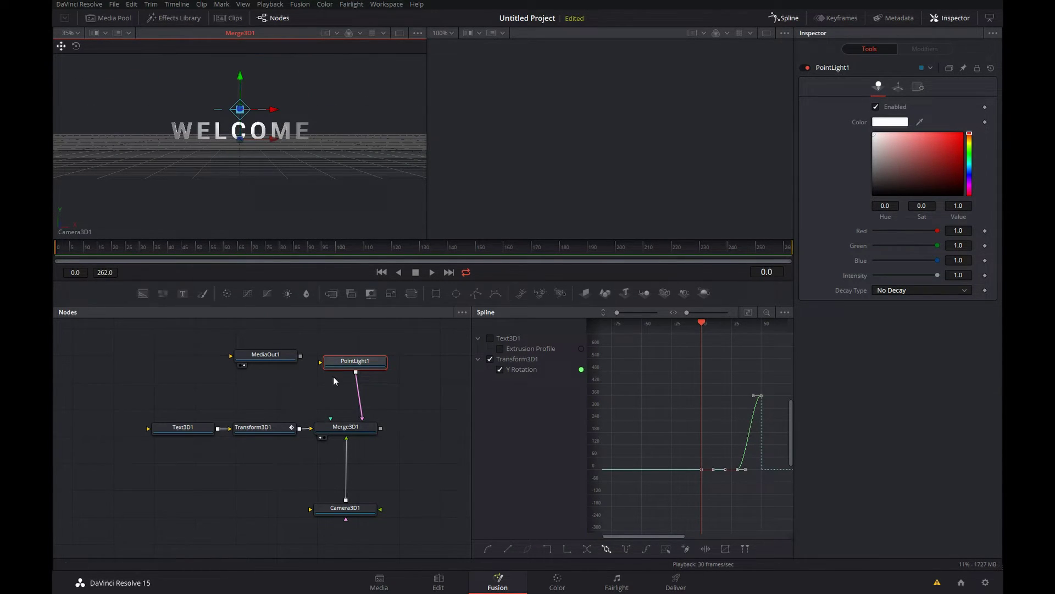
- Bring up the tool search on Merge3D1 and clear it for a renderer query
{"action": "left_click", "coordinate": [349, 428]}
{"action": "key", "text": "shift+space"}
{"action": "type", "text": "Point Light"}
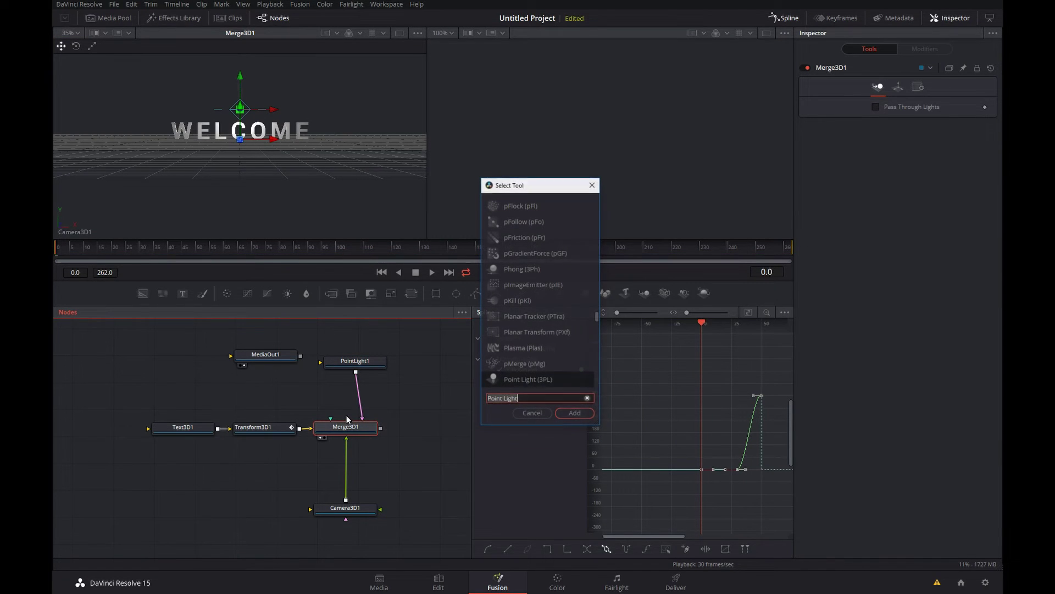
{"action": "key", "text": "ctrl+BackSpace"}
{"action": "key", "text": "ctrl+BackSpace"}
- Add a Renderer 3D after Merge3D1, set it to OpenGL Renderer, and expand Output Channels
{"action": "type", "text": "render"}
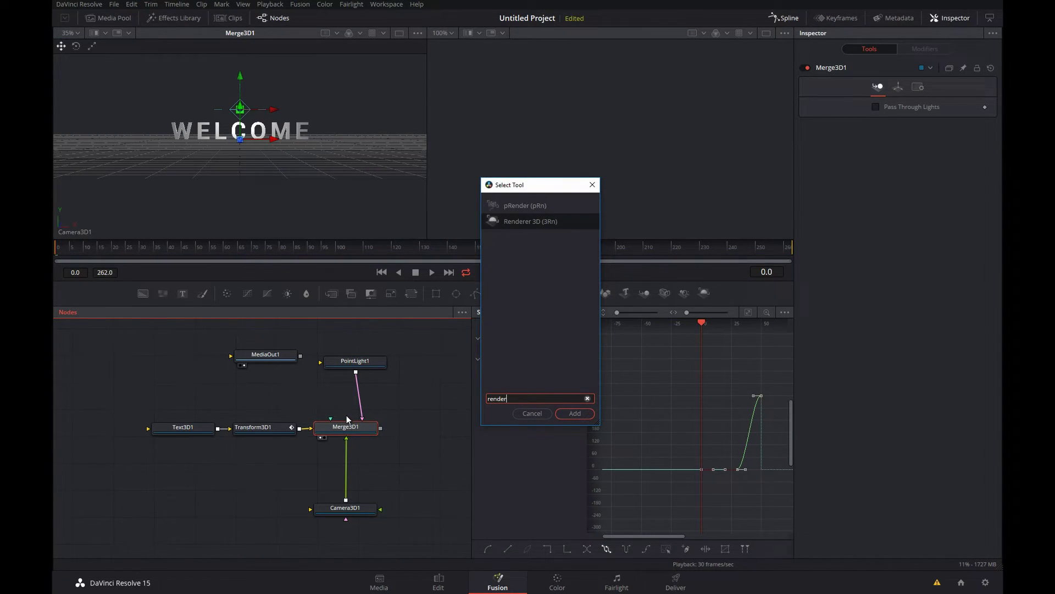
{"action": "key", "text": "Return"}
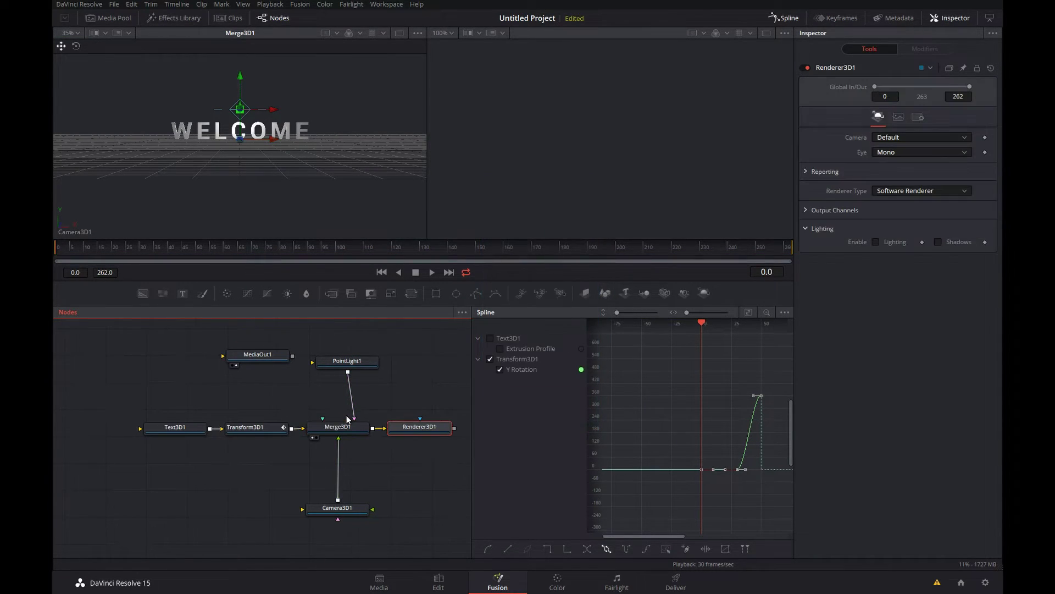
{"action": "left_click", "coordinate": [901, 193]}
{"action": "left_click", "coordinate": [909, 202]}
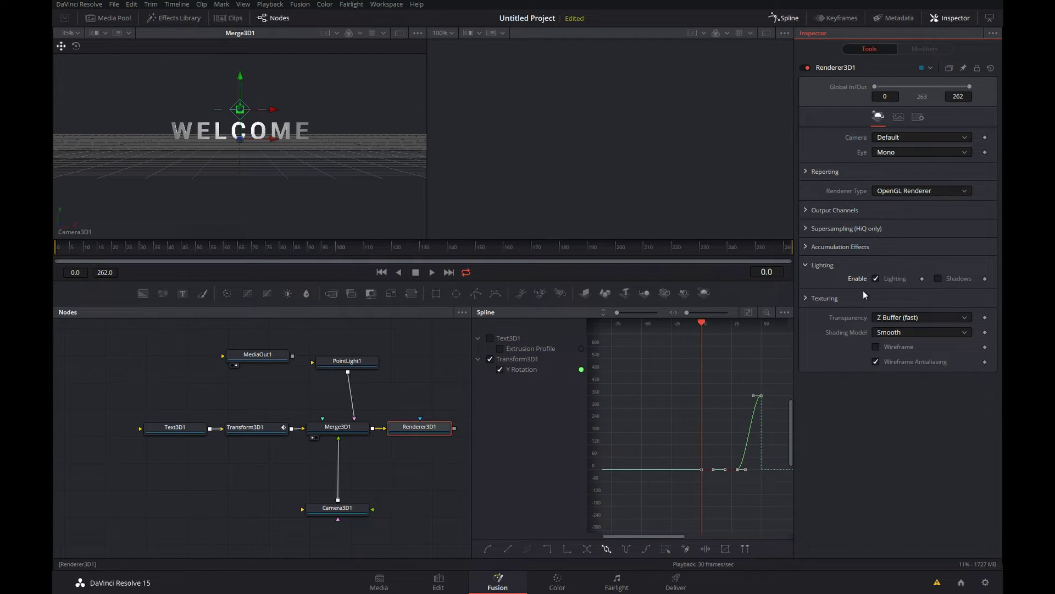
{"action": "left_click", "coordinate": [806, 209]}
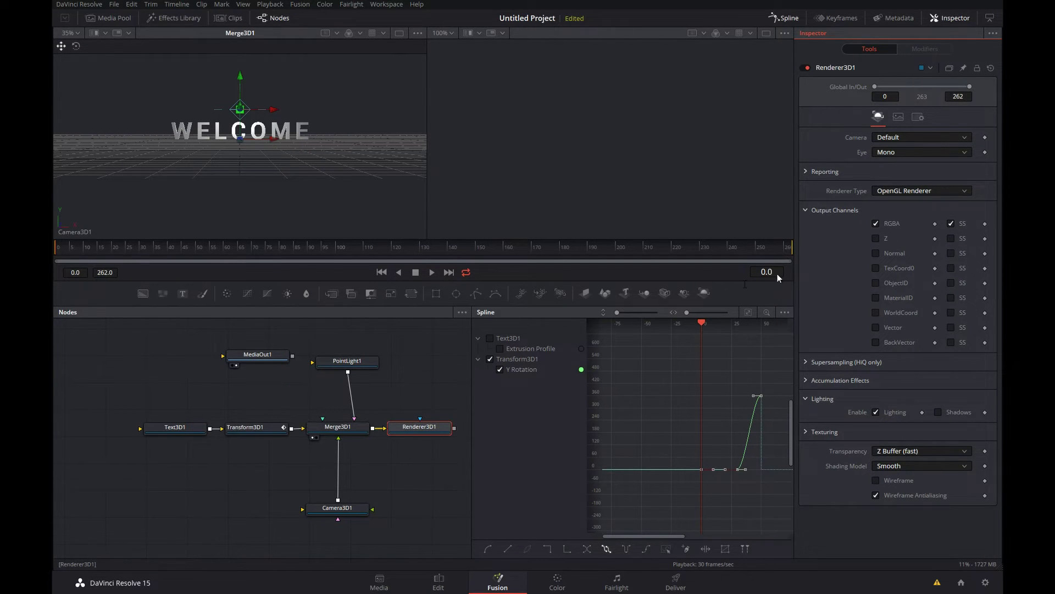
- Show Renderer3D1 in viewer 2 with Checker Underlay off, giving a black background
{"action": "left_click", "coordinate": [434, 427]}
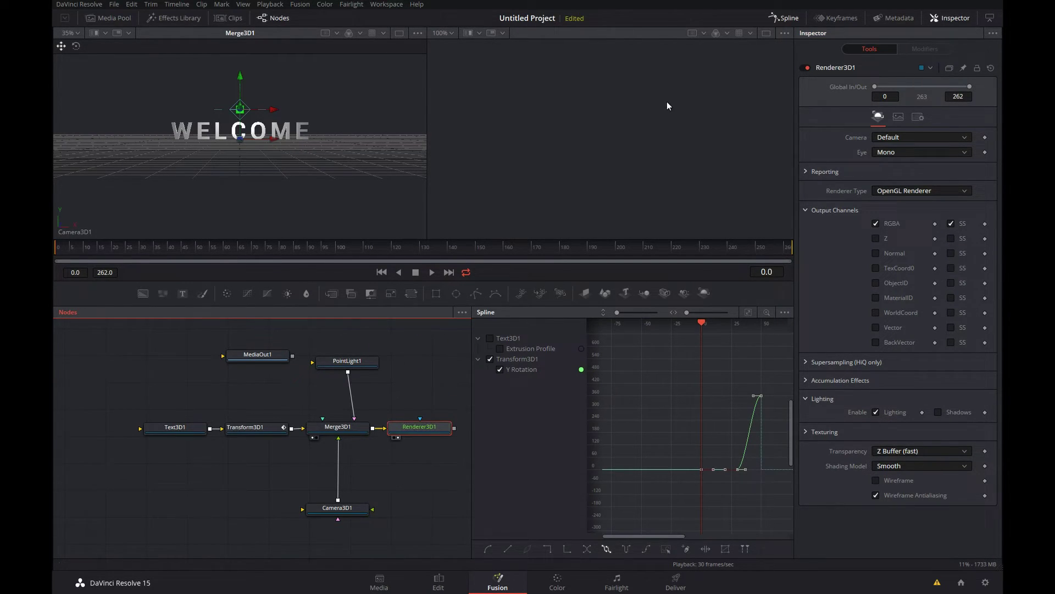
{"action": "key", "text": "2"}
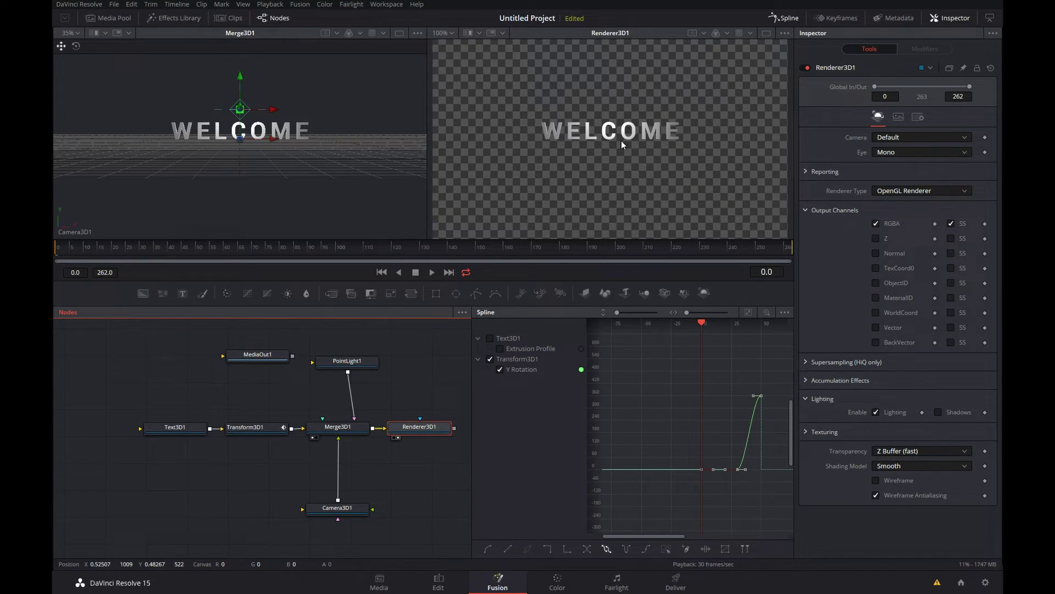
{"action": "scroll", "coordinate": [622, 141], "scroll_direction": "up", "scroll_amount": 3}
{"action": "scroll", "coordinate": [631, 121], "scroll_direction": "down", "scroll_amount": 2}
{"action": "scroll", "coordinate": [631, 121], "scroll_direction": "down", "scroll_amount": 2}
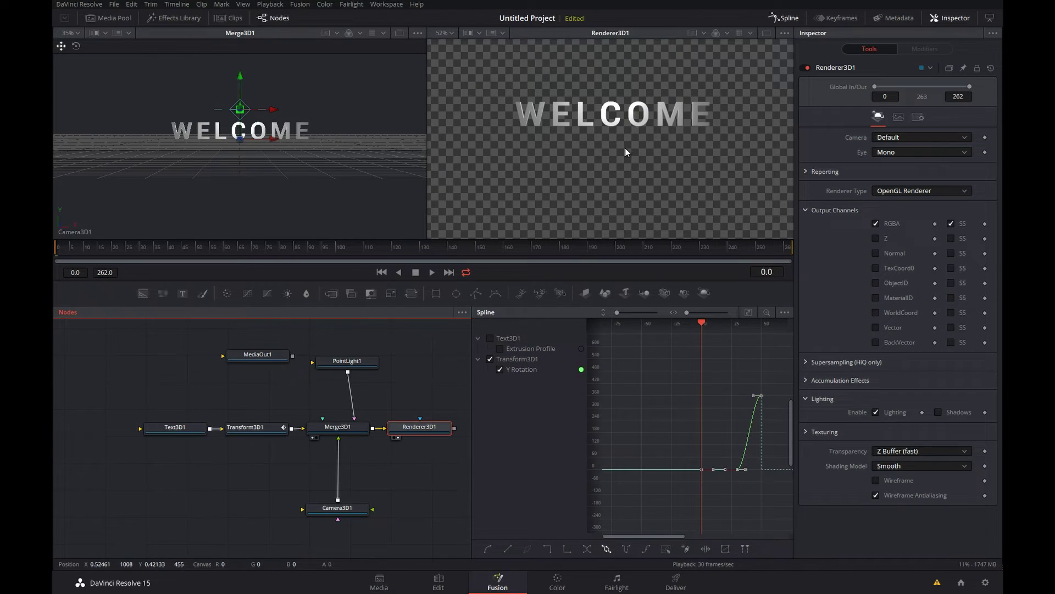
{"action": "right_click", "coordinate": [625, 143]}
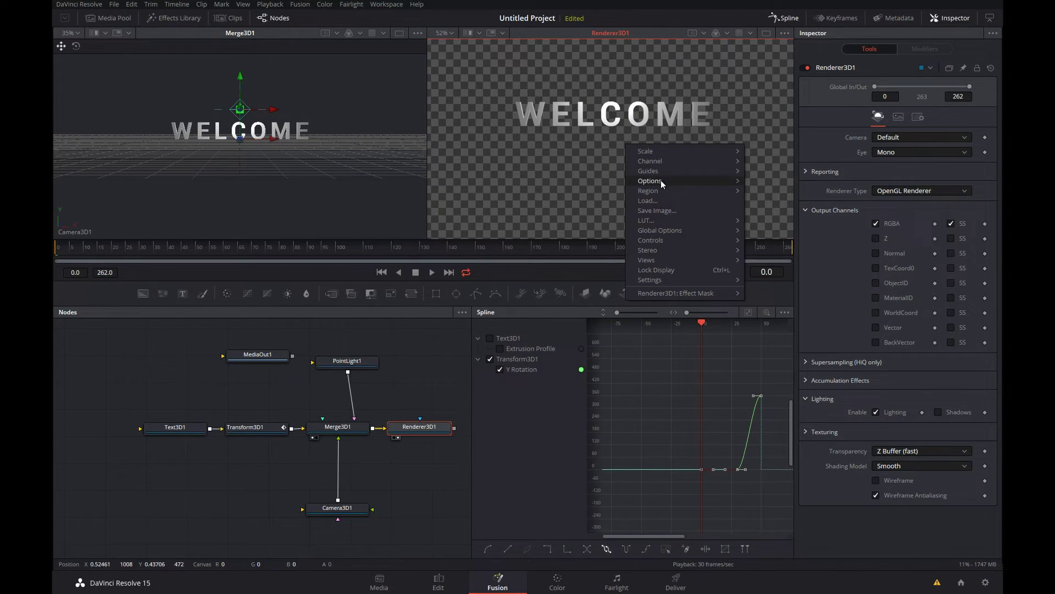
{"action": "mouse_move", "coordinate": [660, 180]}
{"action": "left_click", "coordinate": [778, 186]}
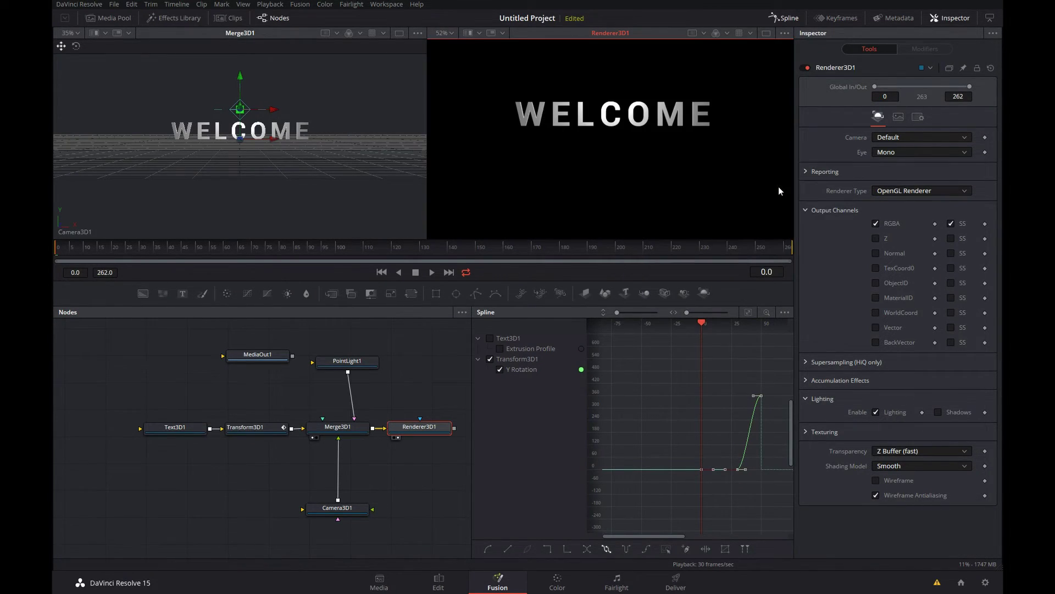
{"action": "scroll", "coordinate": [656, 160], "scroll_direction": "down", "scroll_amount": 2}
{"action": "scroll", "coordinate": [656, 163], "scroll_direction": "up", "scroll_amount": 1}
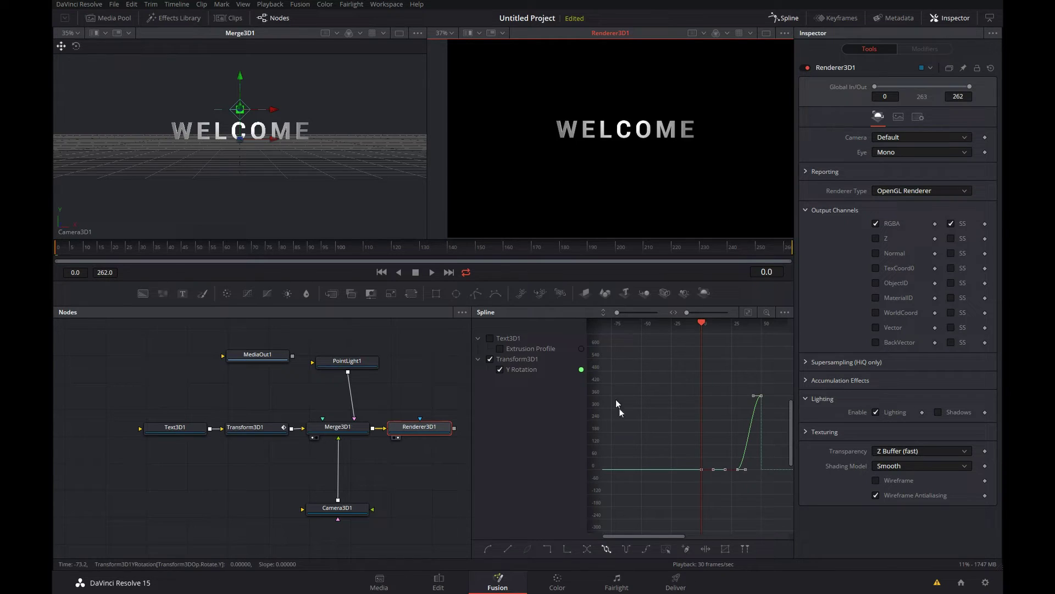
- Hide the Spline panel and scrub Renderer3D1's output to frame 39
{"action": "left_click", "coordinate": [782, 22]}
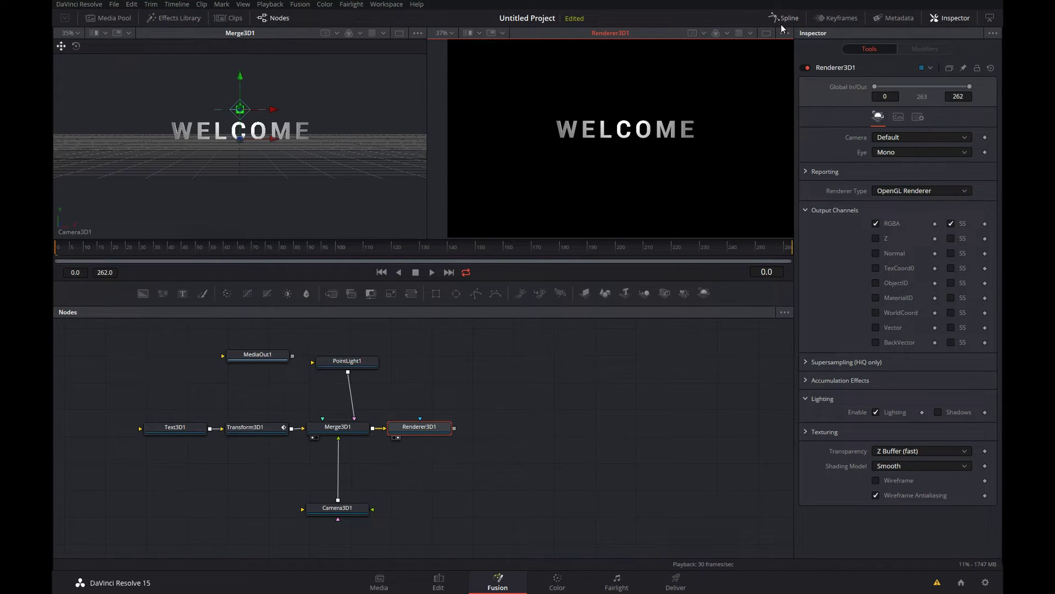
{"action": "left_click", "coordinate": [418, 430]}
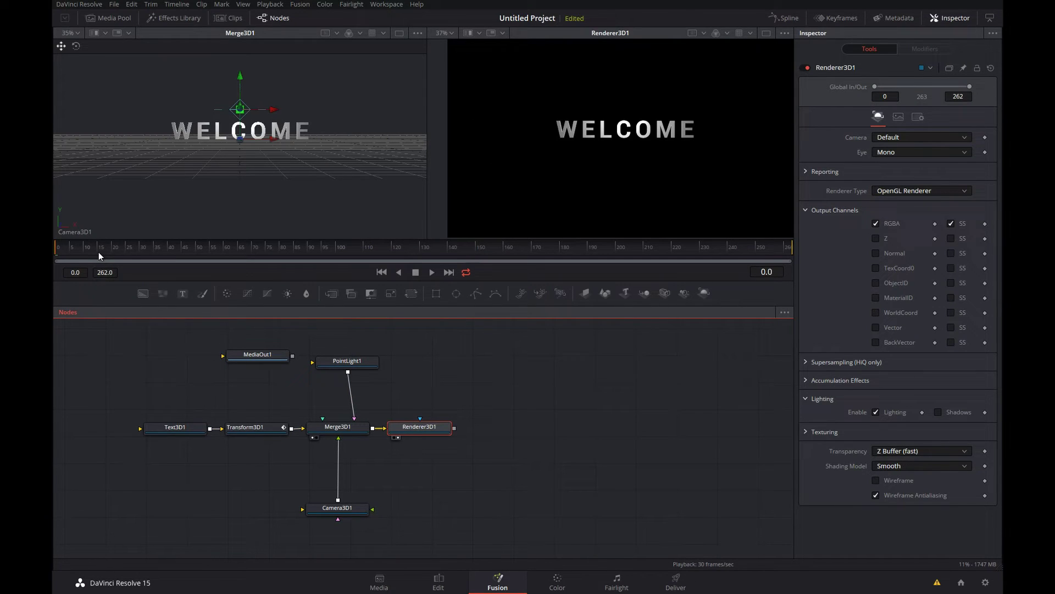
{"action": "left_click_drag", "start_coordinate": [97, 252], "coordinate": [172, 246]}
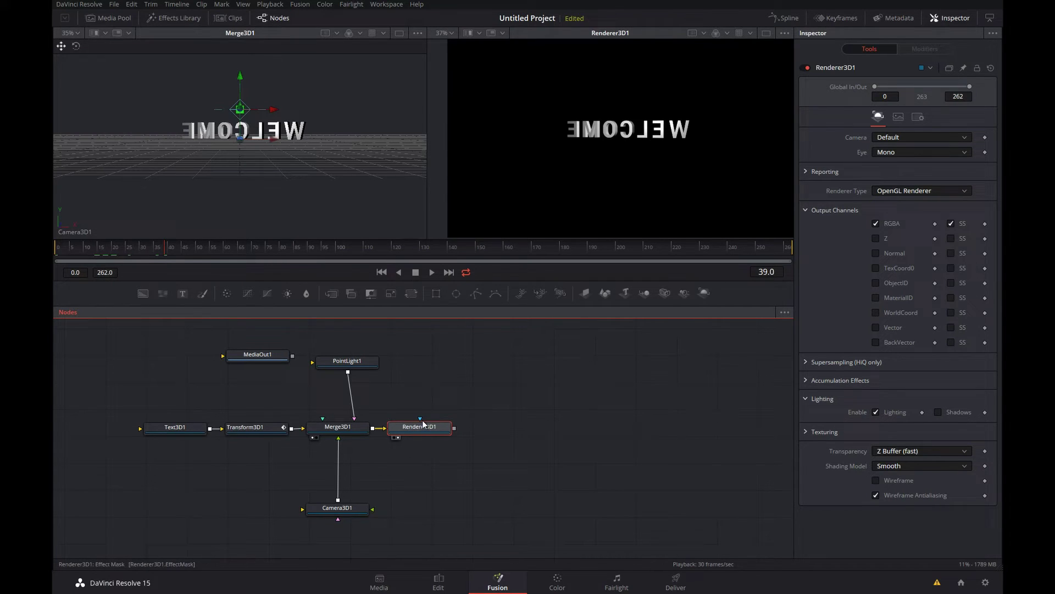
- Add a Directional Blur after Renderer3D1 and set its Type to Centered
{"action": "key", "text": "shift+space"}
{"action": "type", "text": "dire"}
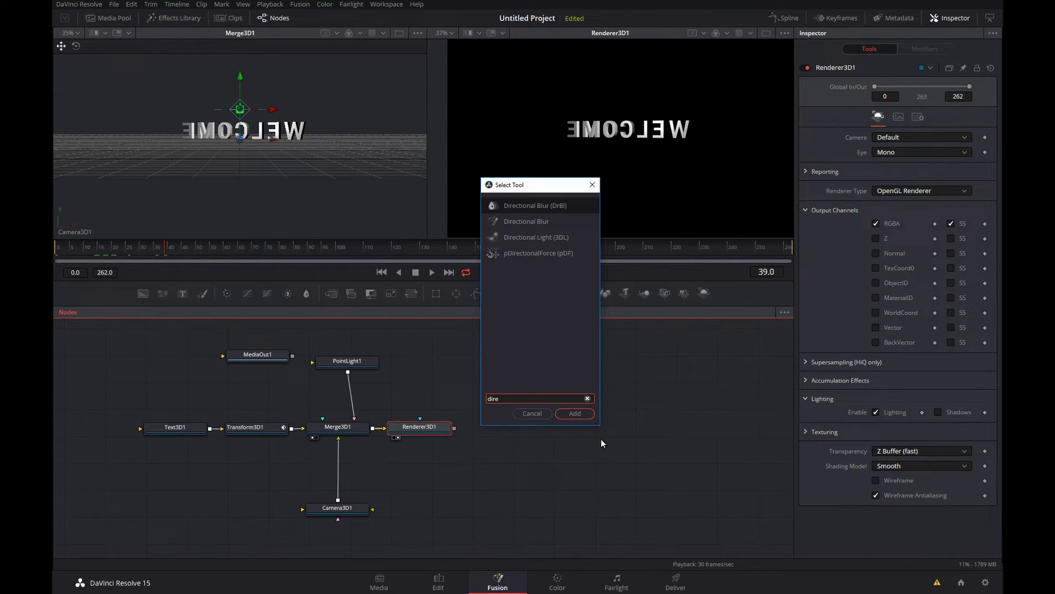
{"action": "left_click", "coordinate": [578, 413]}
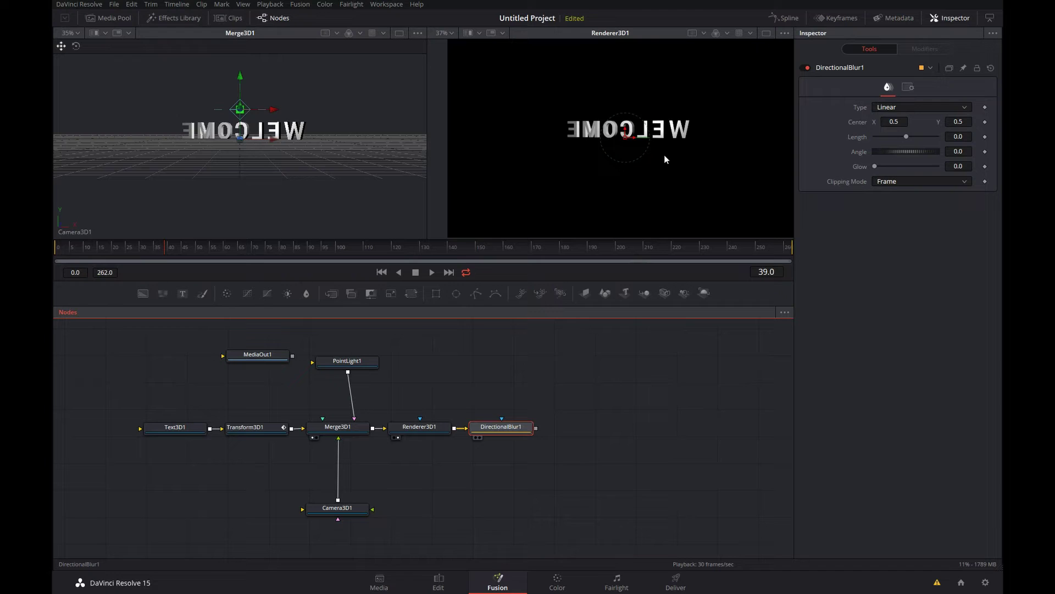
{"action": "left_click", "coordinate": [907, 110]}
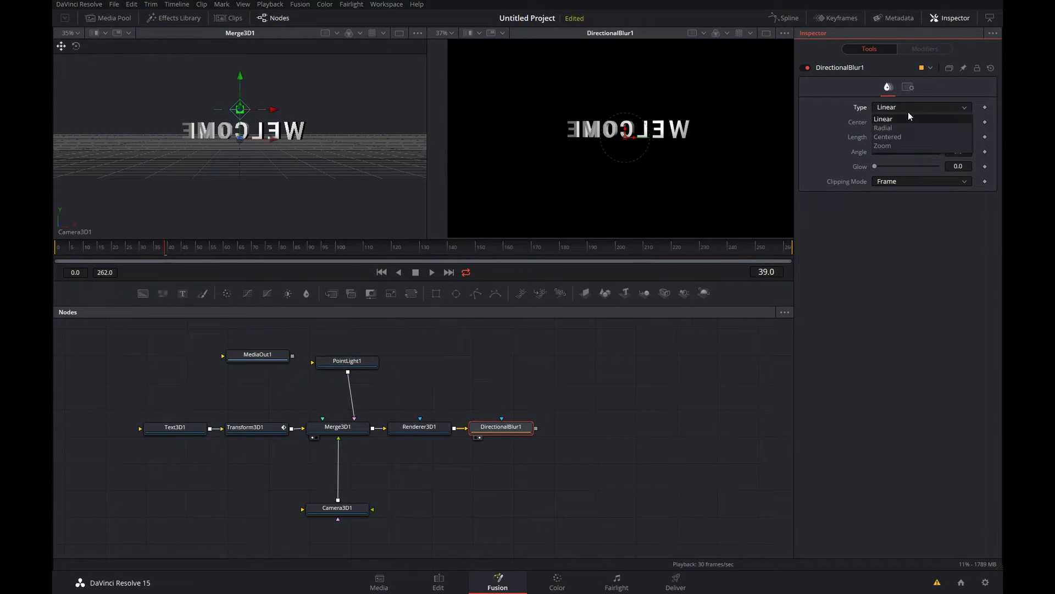
{"action": "left_click", "coordinate": [918, 137]}
{"action": "mouse_move", "coordinate": [908, 135]}
{"action": "left_mouse_down"}
{"action": "mouse_move", "coordinate": [945, 136]}
{"action": "mouse_move", "coordinate": [905, 141]}
{"action": "left_mouse_up"}
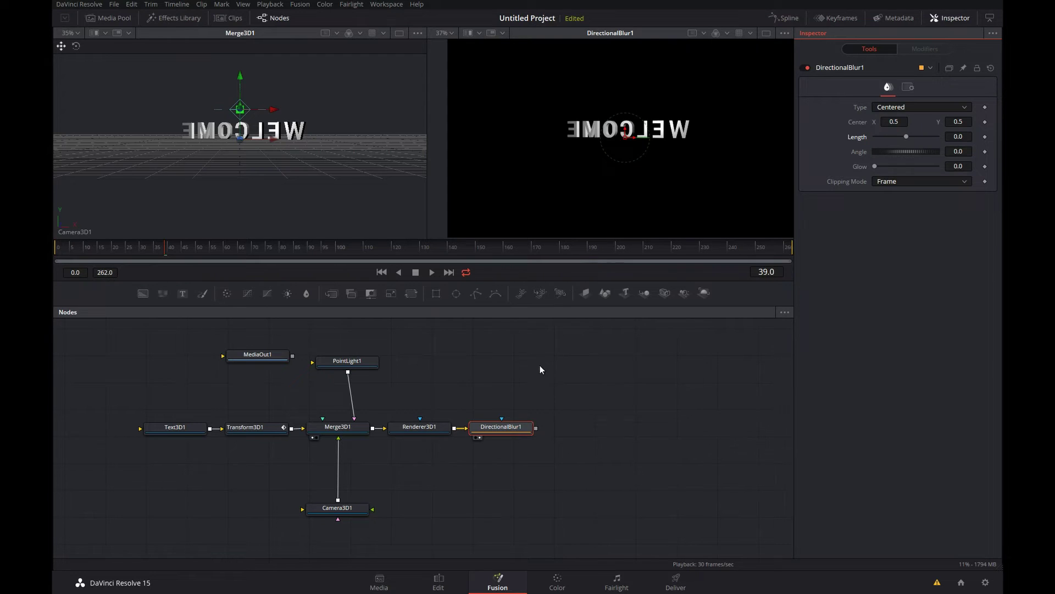
{"action": "left_click", "coordinate": [259, 427]}
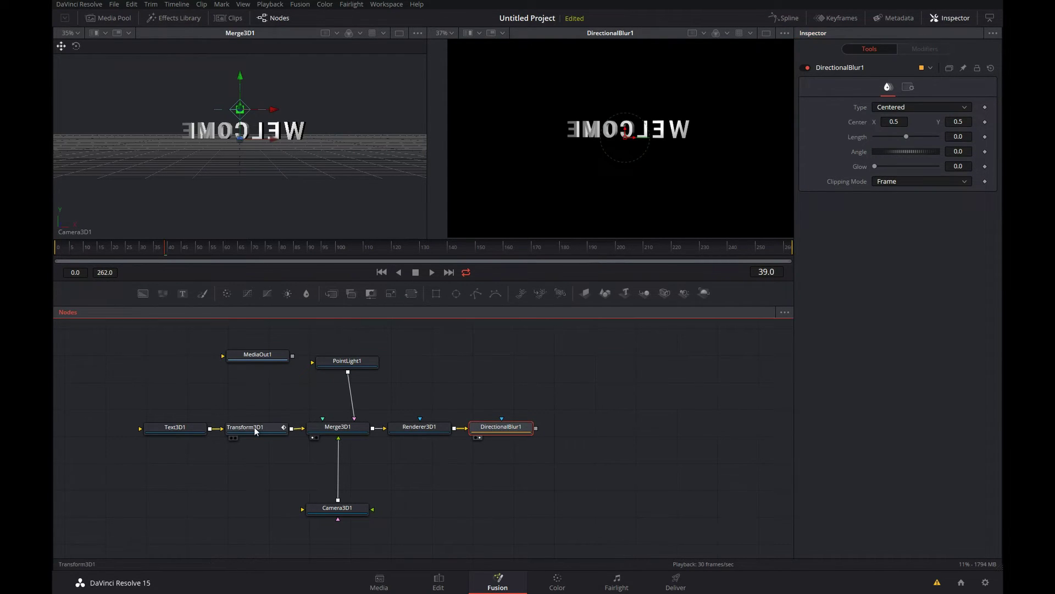
- Add an expression to DirectionalBlur1's Length, pick-whipped to Transform3D1's Y Rotation, and go to frame 0
{"action": "left_click", "coordinate": [960, 68]}
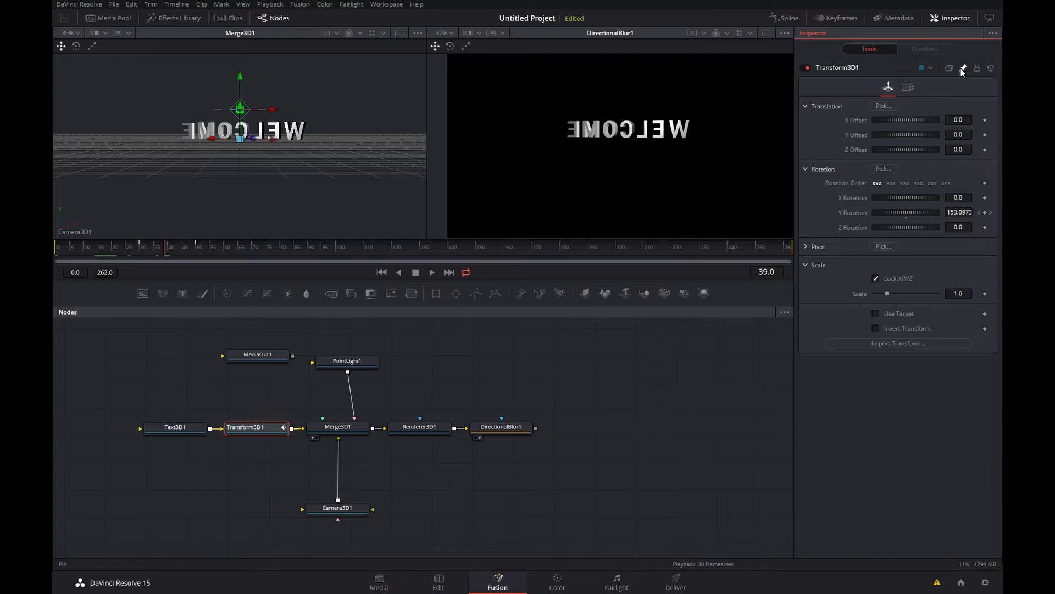
{"action": "left_click", "coordinate": [512, 427]}
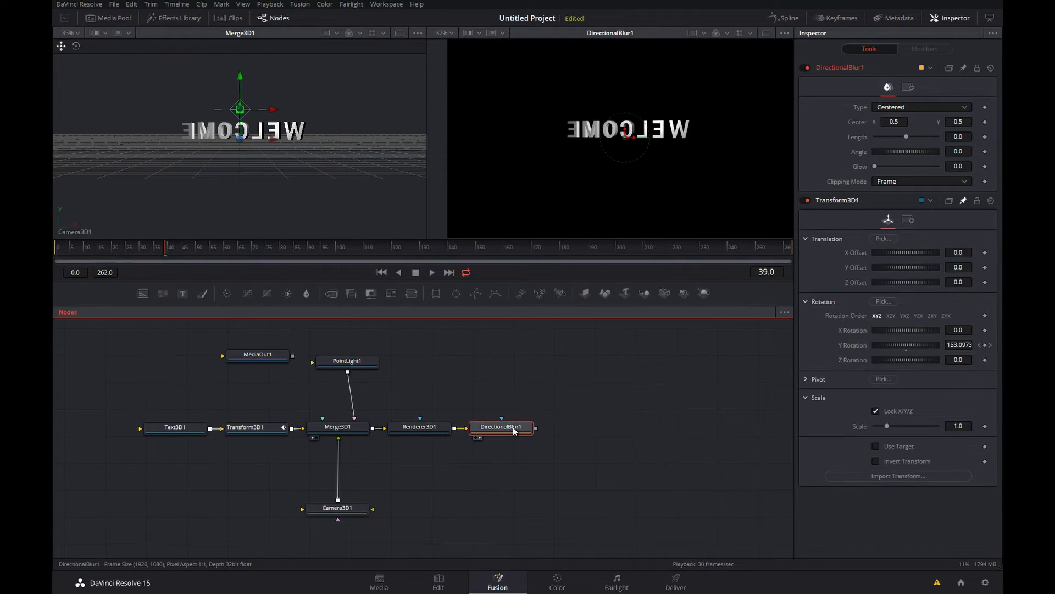
{"action": "right_click", "coordinate": [858, 137]}
{"action": "left_click", "coordinate": [886, 257]}
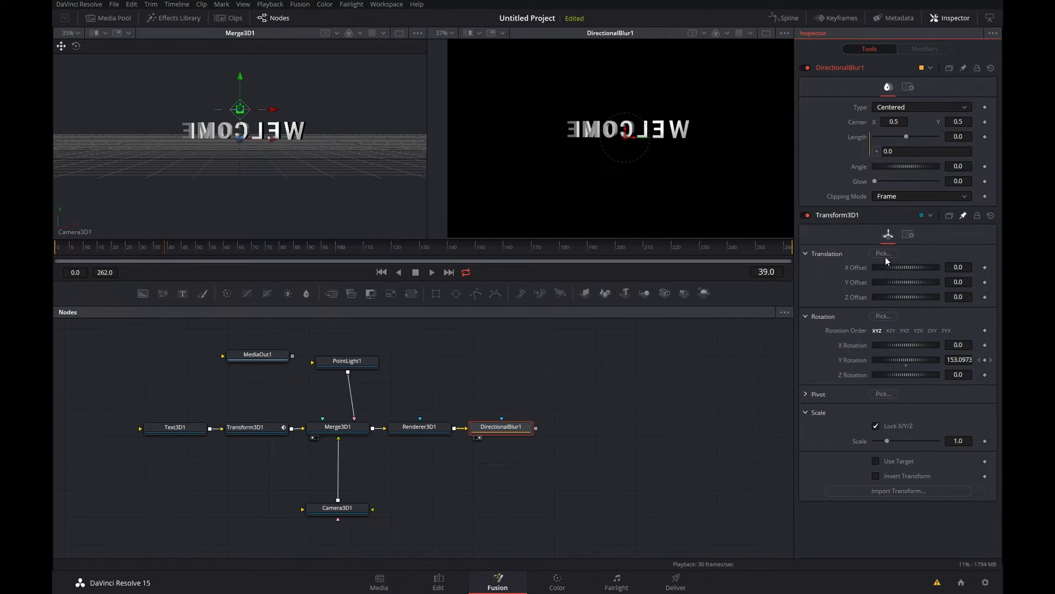
{"action": "left_click_drag", "start_coordinate": [878, 149], "coordinate": [858, 363]}
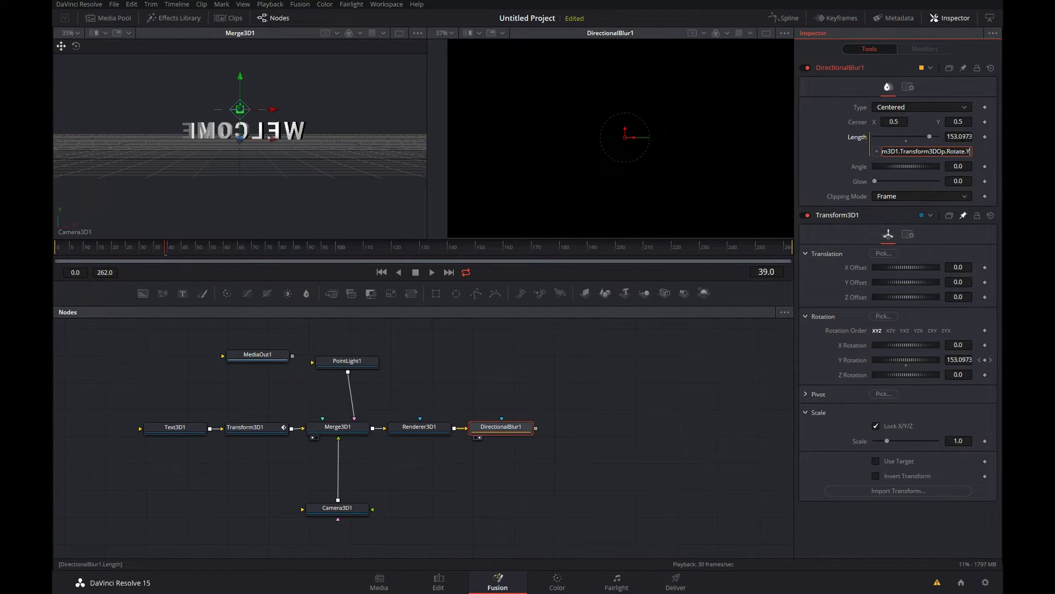
{"action": "left_click", "coordinate": [382, 272]}
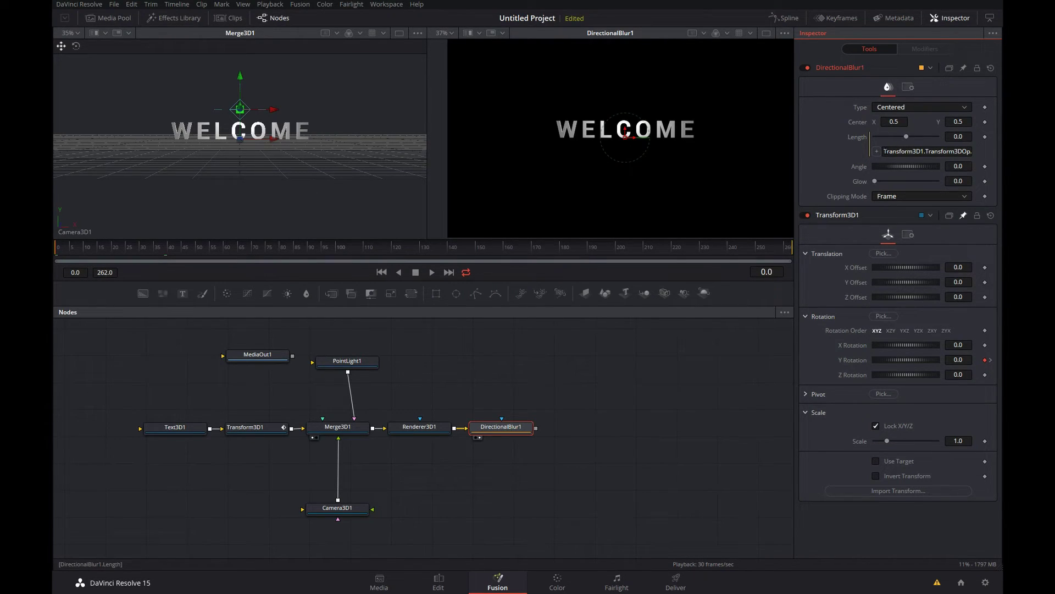
{"action": "left_click", "coordinate": [937, 151]}
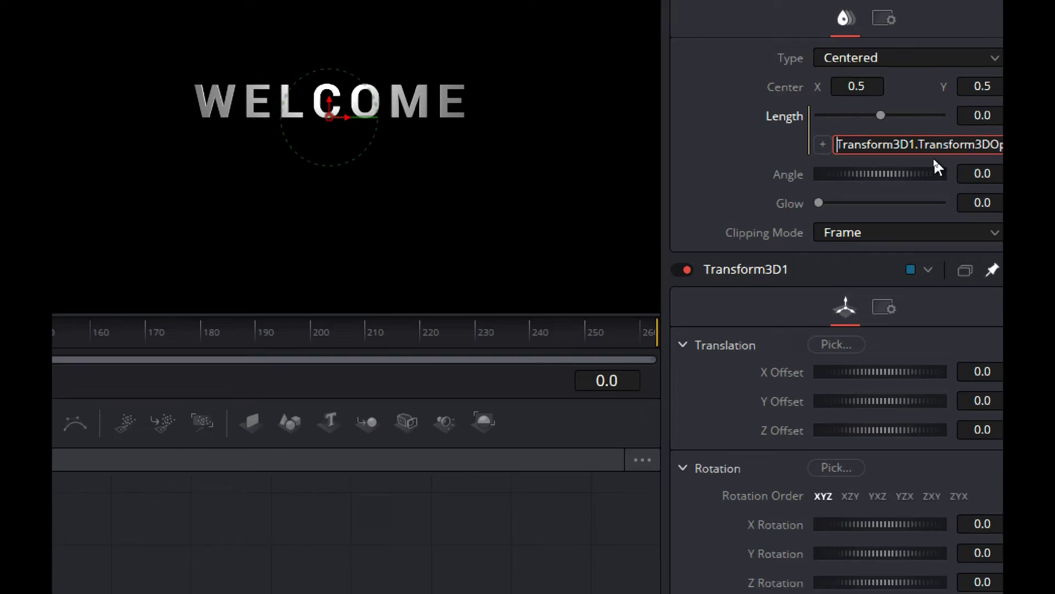
- Wrap the Length expression as sin(rad(Transform3D1.Transform3DOp.Rotate.Y))
{"action": "type", "text": "sin("}
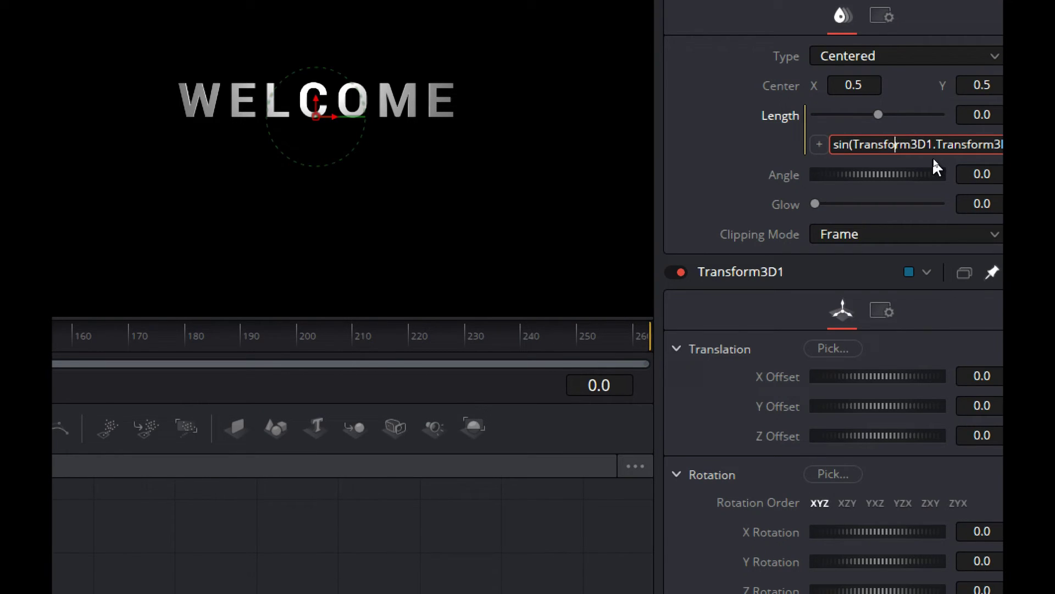
{"action": "key", "text": "End"}
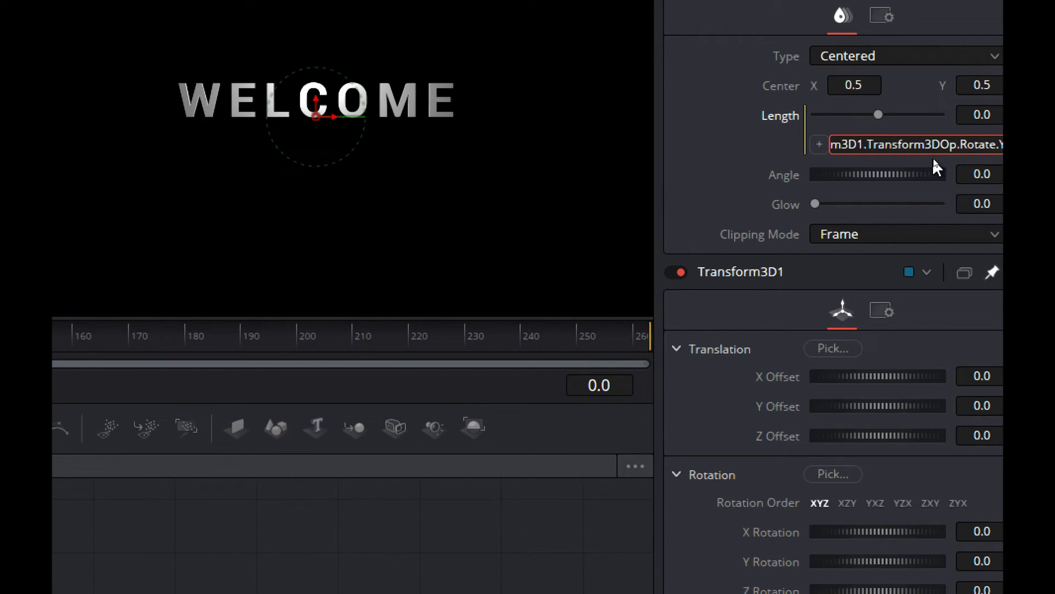
{"action": "type", "text": ")"}
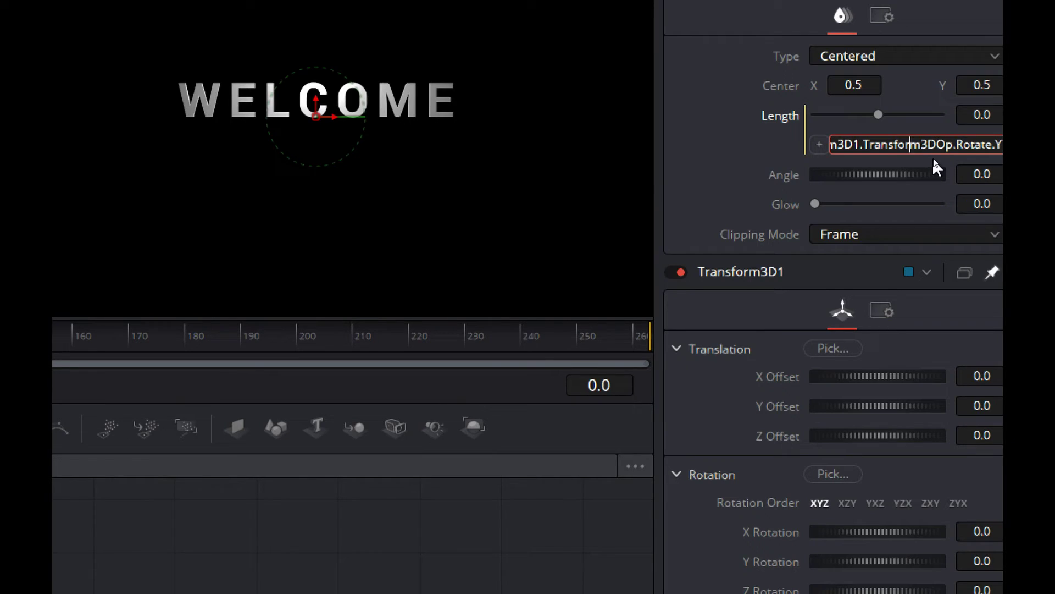
{"action": "key", "text": "Left"}
{"action": "key", "text": "Left"}
{"action": "key", "text": "Left"}
{"action": "key", "text": "Left"}
{"action": "key", "text": "Left"}
{"action": "key", "text": "Left"}
{"action": "key", "text": "Left"}
{"action": "key", "text": "Left"}
{"action": "key", "text": "Left"}
{"action": "key", "text": "Left"}
{"action": "key", "text": "Left"}
{"action": "key", "text": "Left"}
{"action": "key", "text": "Left"}
{"action": "key", "text": "Left"}
{"action": "key", "text": "Left"}
{"action": "key", "text": "Left"}
{"action": "key", "text": "Left"}
{"action": "key", "text": "Left"}
{"action": "key", "text": "Left"}
{"action": "key", "text": "Left"}
{"action": "key", "text": "Right"}
{"action": "key", "text": "Right"}
{"action": "key", "text": "Right"}
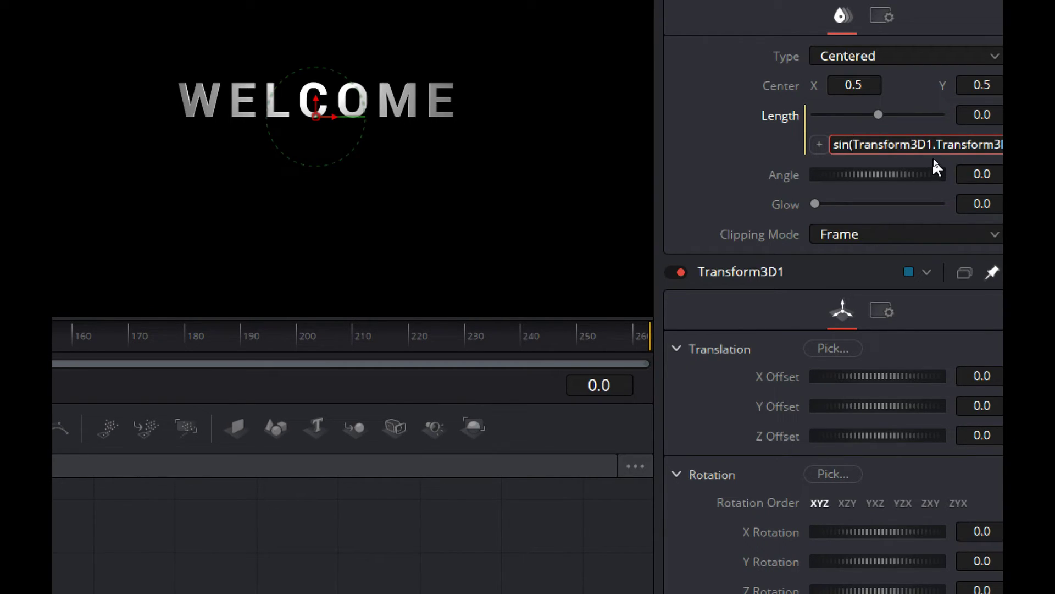
{"action": "key", "text": "Right"}
{"action": "type", "text": "rad"}
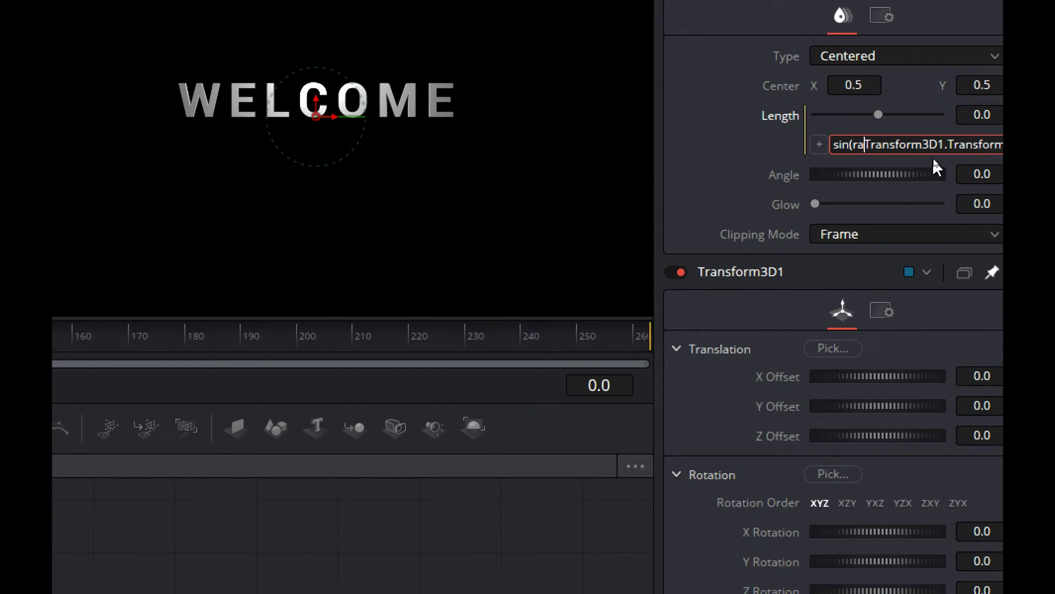
{"action": "type", "text": "("}
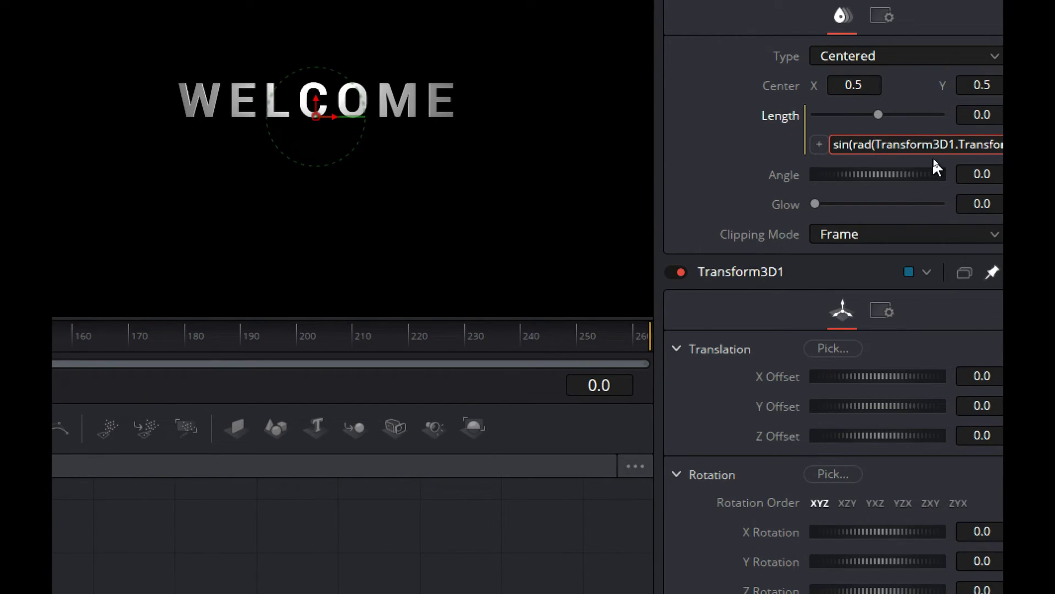
{"action": "key", "text": "Right"}
{"action": "key", "text": "Right"}
{"action": "key", "text": "Right"}
{"action": "key", "text": "Right"}
{"action": "key", "text": "Right"}
{"action": "key", "text": "Right"}
{"action": "key", "text": "Right"}
{"action": "key", "text": "Right"}
{"action": "key", "text": "Right"}
{"action": "key", "text": "Right"}
{"action": "key", "text": "Right"}
{"action": "key", "text": "Right"}
{"action": "key", "text": "Right"}
{"action": "key", "text": "Right"}
{"action": "key", "text": "Right"}
{"action": "key", "text": "Right"}
{"action": "key", "text": "Right"}
{"action": "key", "text": "Right"}
{"action": "key", "text": "Right"}
{"action": "key", "text": "Right"}
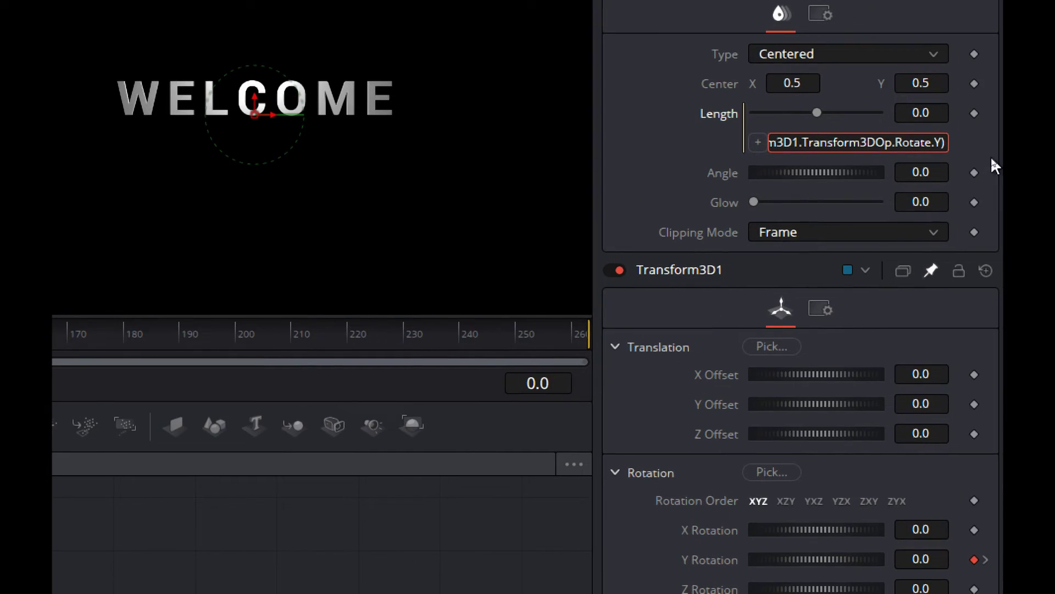
{"action": "type", "text": "))"}
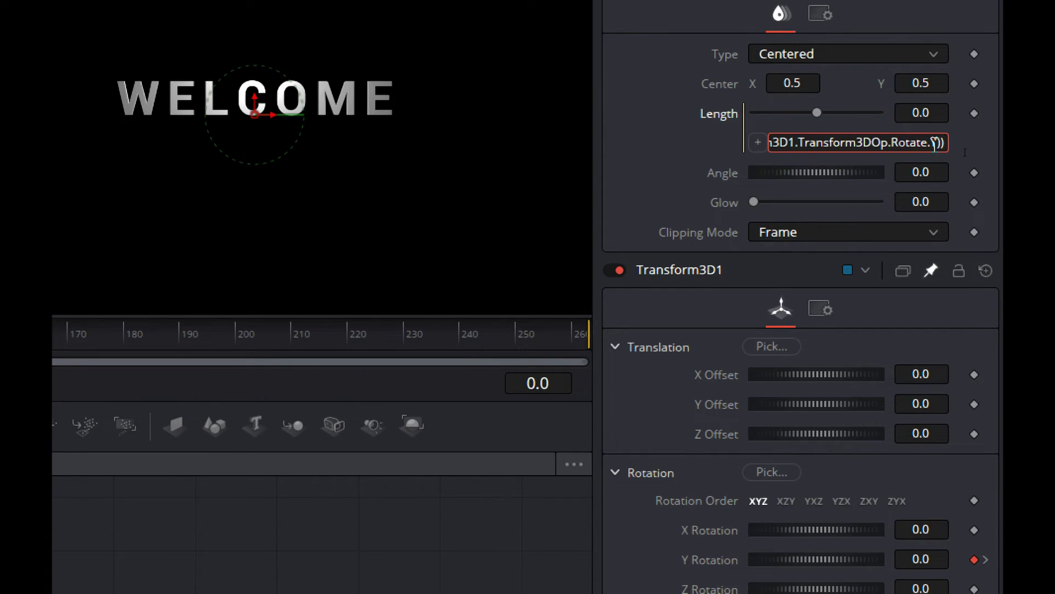
{"action": "left_click", "coordinate": [402, 541]}
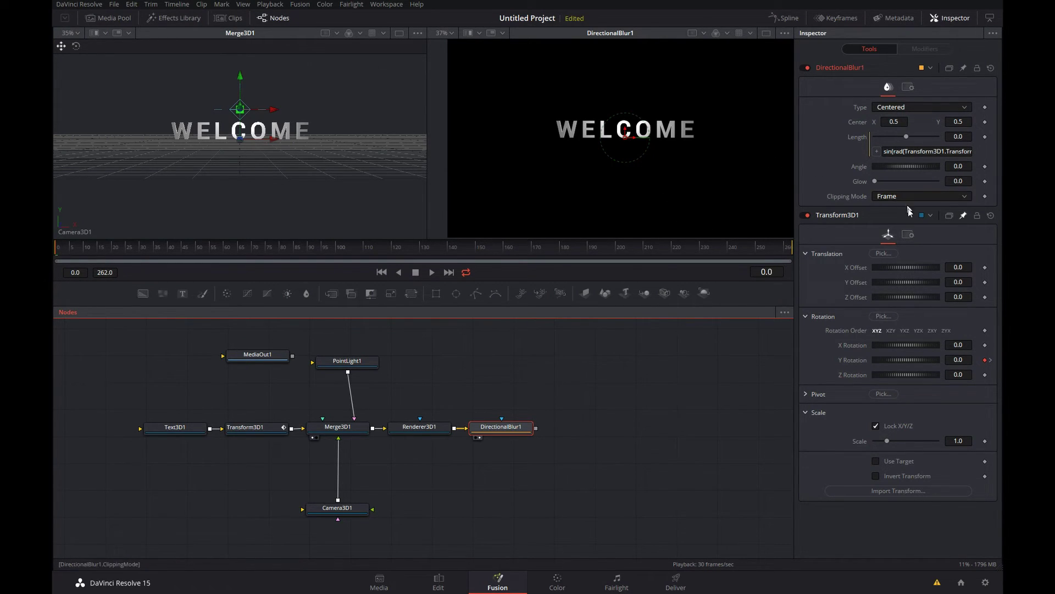
- Divide the Y rotation by 2 inside the Length expression
{"action": "left_click", "coordinate": [962, 152]}
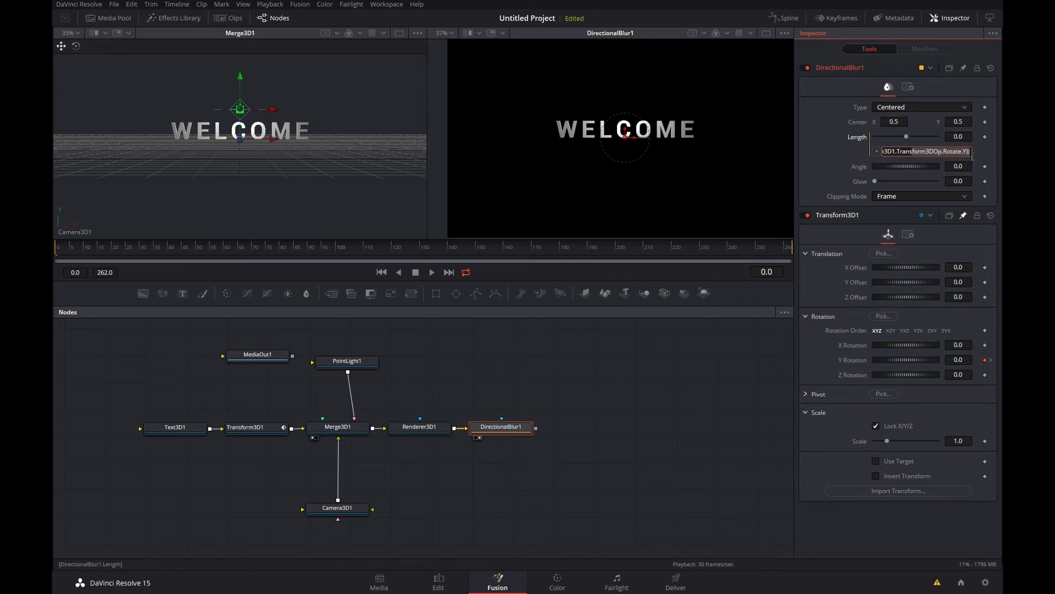
{"action": "key", "text": "Left"}
{"action": "key", "text": "Left"}
{"action": "type", "text": "/2"}
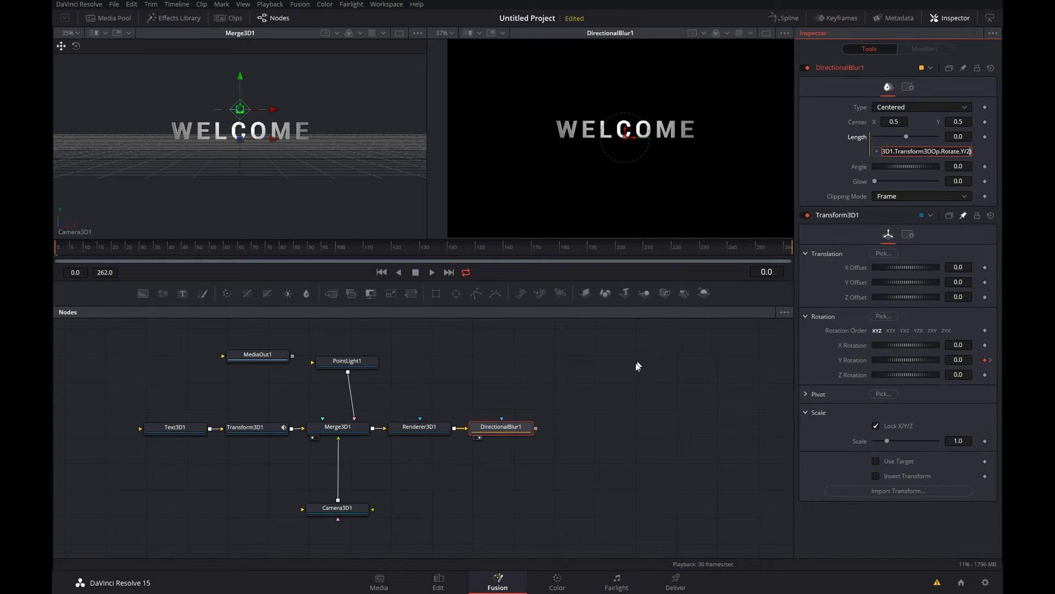
- Commit the halved-rotation Length expression and play the spin to preview the blur
{"action": "left_click", "coordinate": [615, 371]}
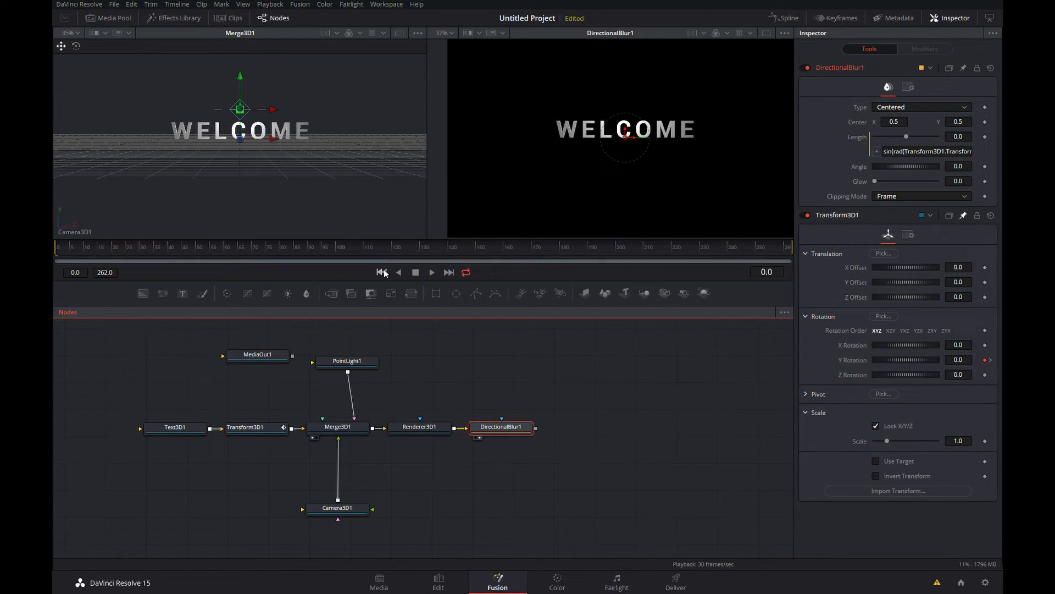
{"action": "left_click", "coordinate": [432, 273]}
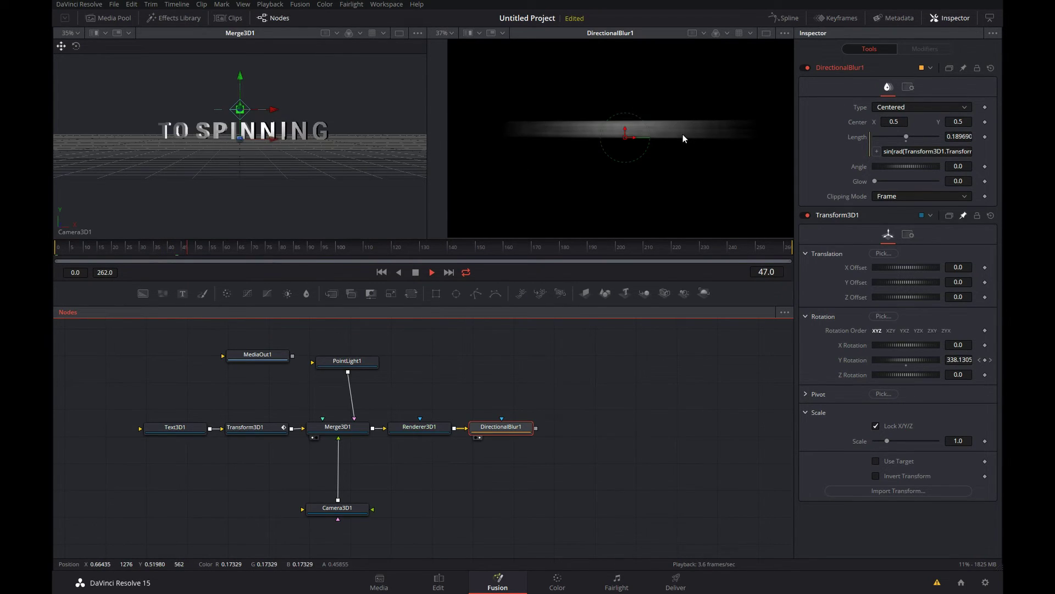
{"action": "key", "text": "space"}
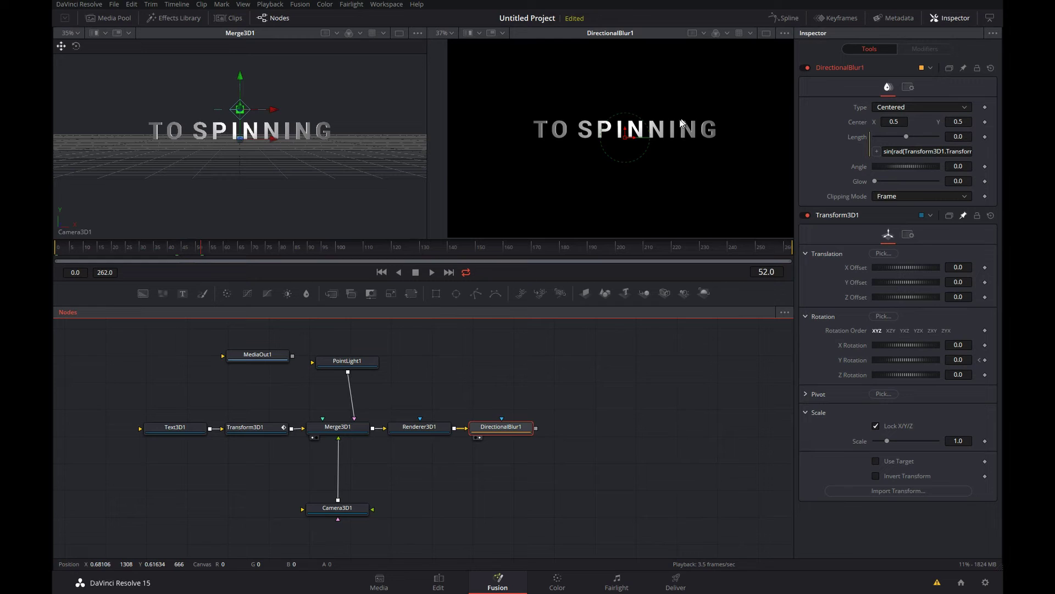
- Append /4 to the Length expression and scrub mid-spin to check the quarter-strength blur
{"action": "left_click", "coordinate": [956, 152]}
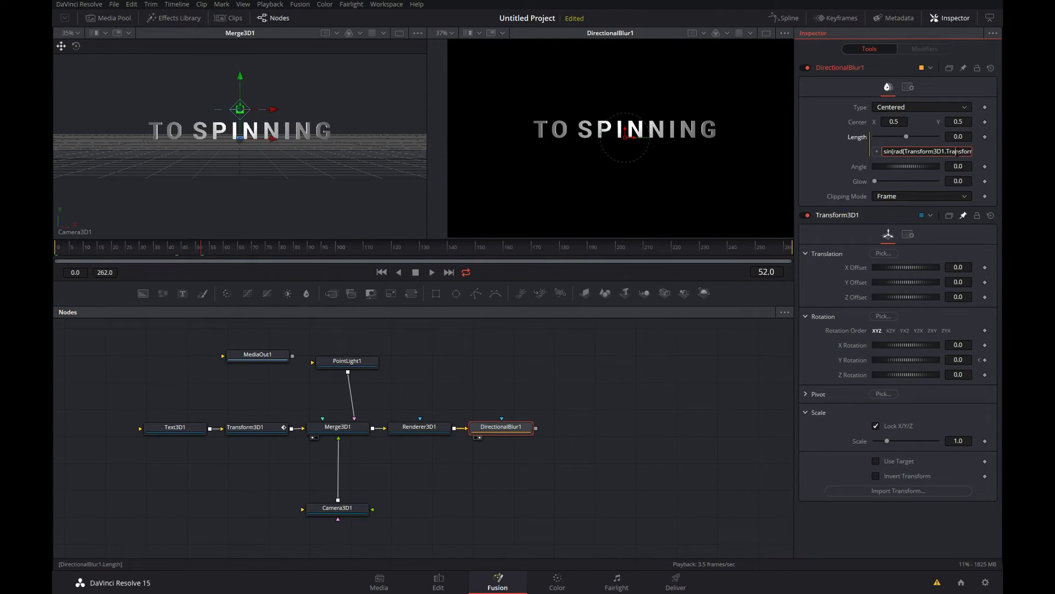
{"action": "key", "text": "ctrl+a"}
{"action": "key", "text": "End"}
{"action": "type", "text": "/4"}
{"action": "left_click", "coordinate": [594, 365]}
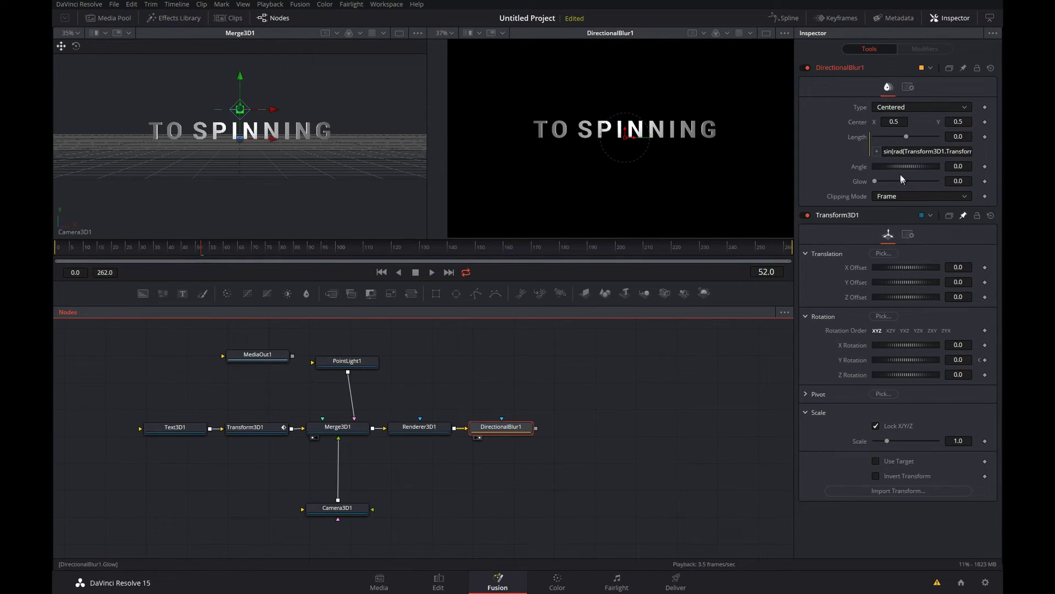
{"action": "left_click", "coordinate": [382, 272]}
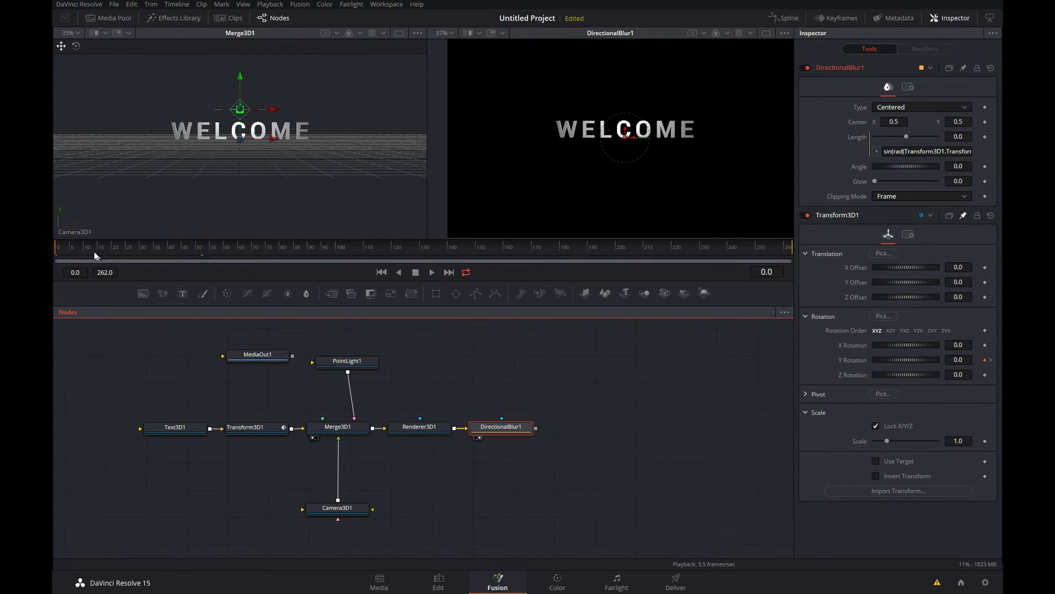
{"action": "left_click_drag", "start_coordinate": [95, 256], "coordinate": [167, 246]}
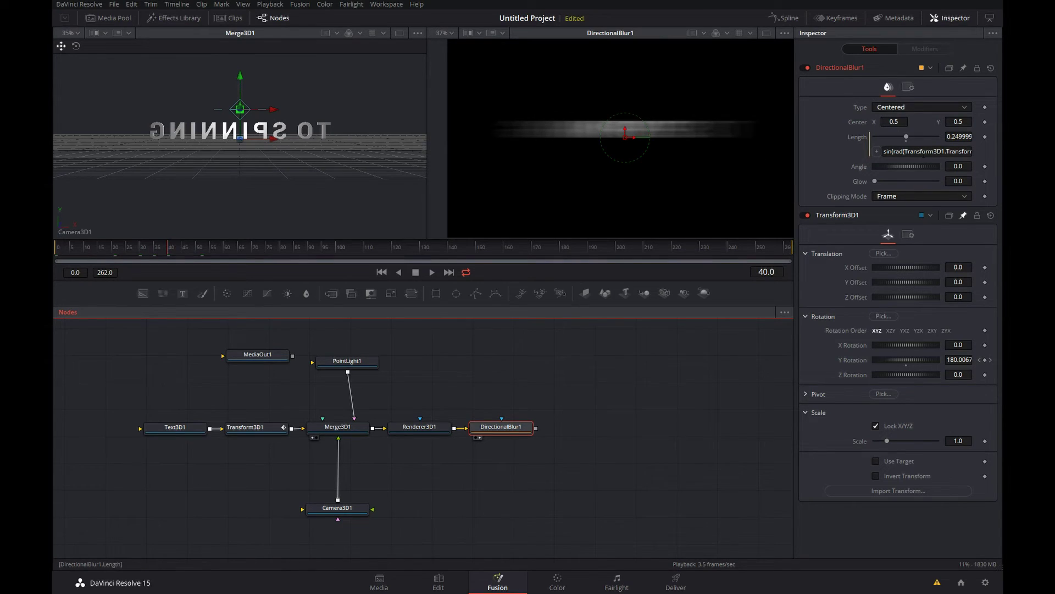
{"action": "left_click", "coordinate": [927, 151]}
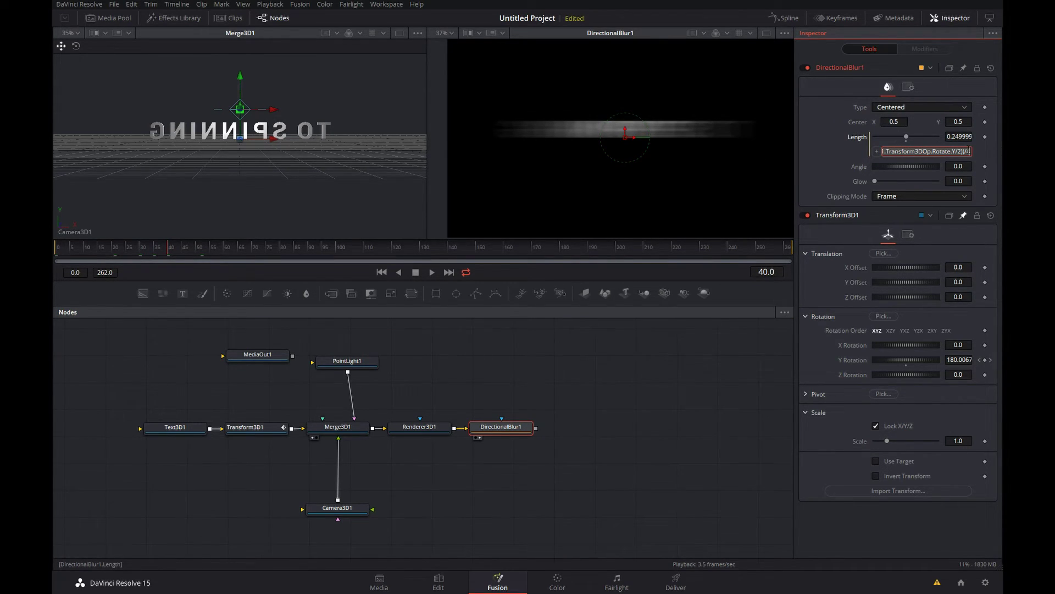
- In Notepad++, paste sin(rad(Transform3D1.Transform3DOp.Rotate.Y/2))/4 on its own line, then return to Resolve
{"action": "key", "text": "super"}
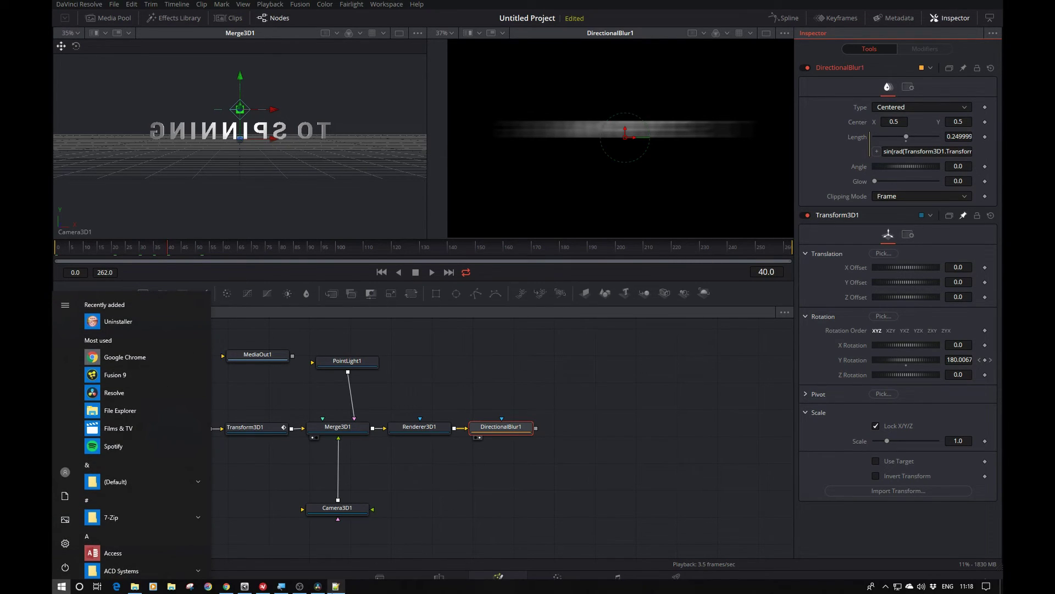
{"action": "left_click", "coordinate": [336, 586]}
{"action": "right_click", "coordinate": [699, 136]}
{"action": "left_click", "coordinate": [872, 54]}
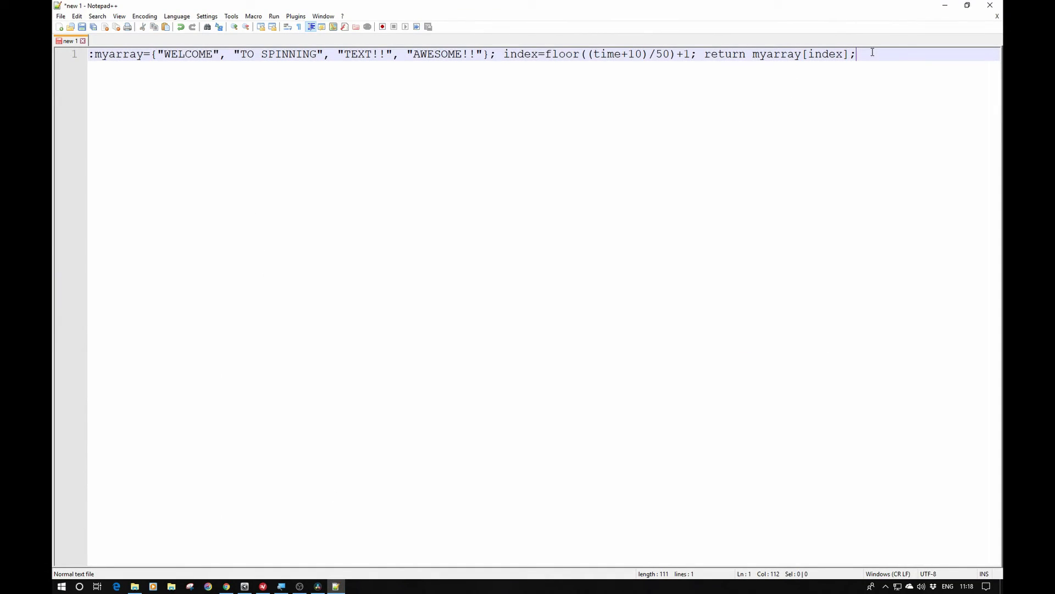
{"action": "key", "text": "Return"}
{"action": "key", "text": "Return"}
{"action": "type", "text": "sin(rad(Transform3D1.Transform3DOp.Rotate.Y/2))/4"}
{"action": "key", "text": "Return"}
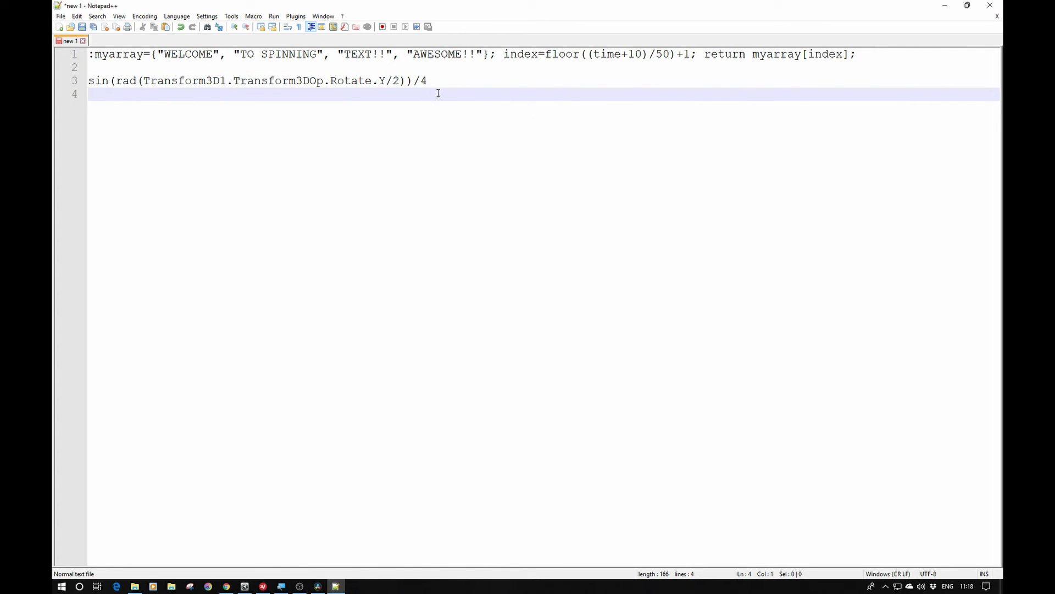
{"action": "key", "text": "super"}
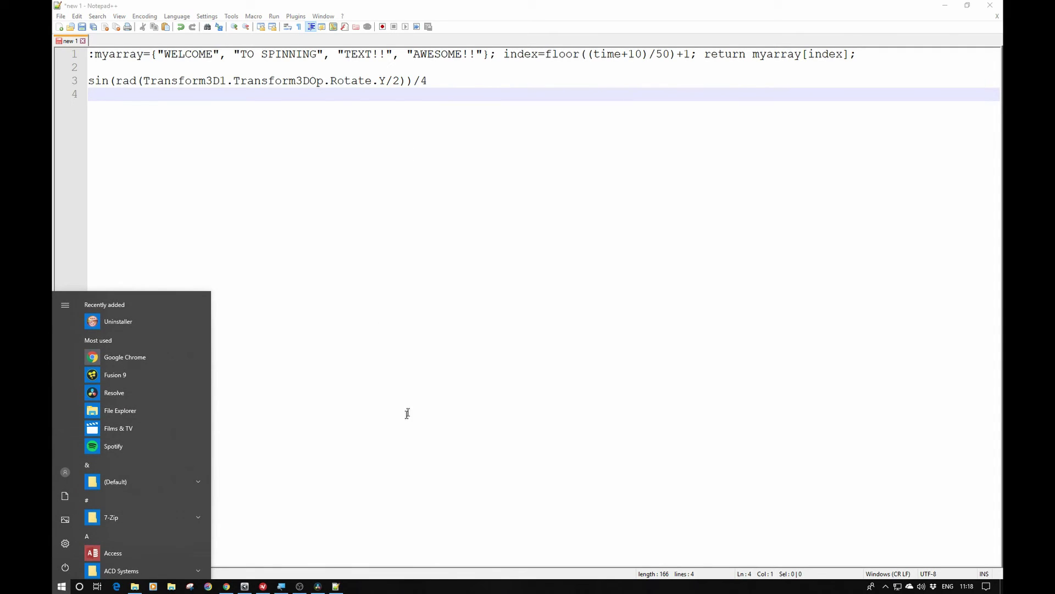
{"action": "left_click", "coordinate": [320, 587]}
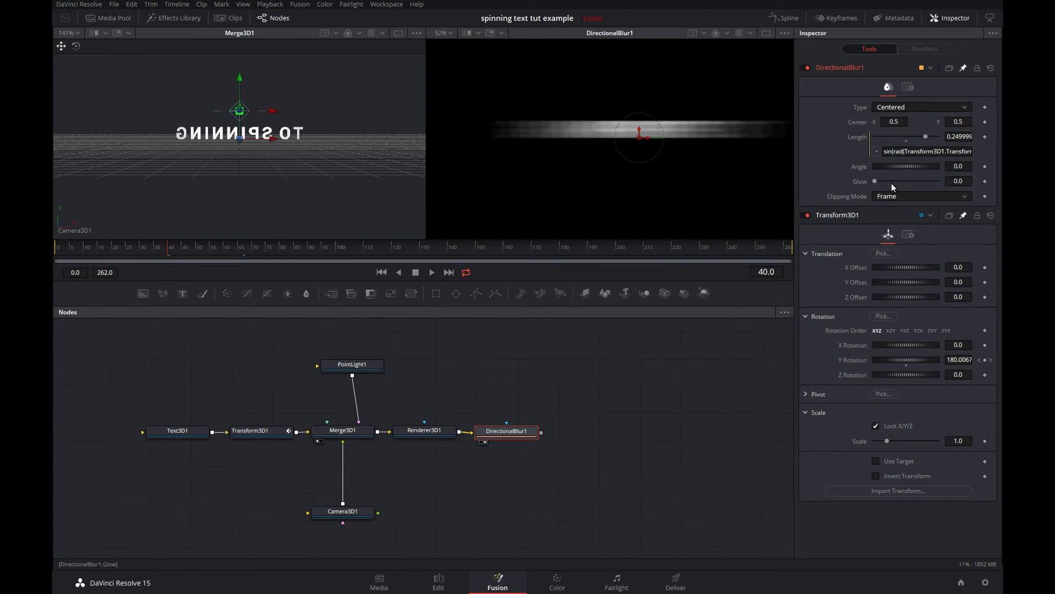
- Raise DirectionalBlur1's Glow to about 0.2 and add a TimeSpeed node placed below it
{"action": "left_click_drag", "start_coordinate": [879, 181], "coordinate": [886, 180]}
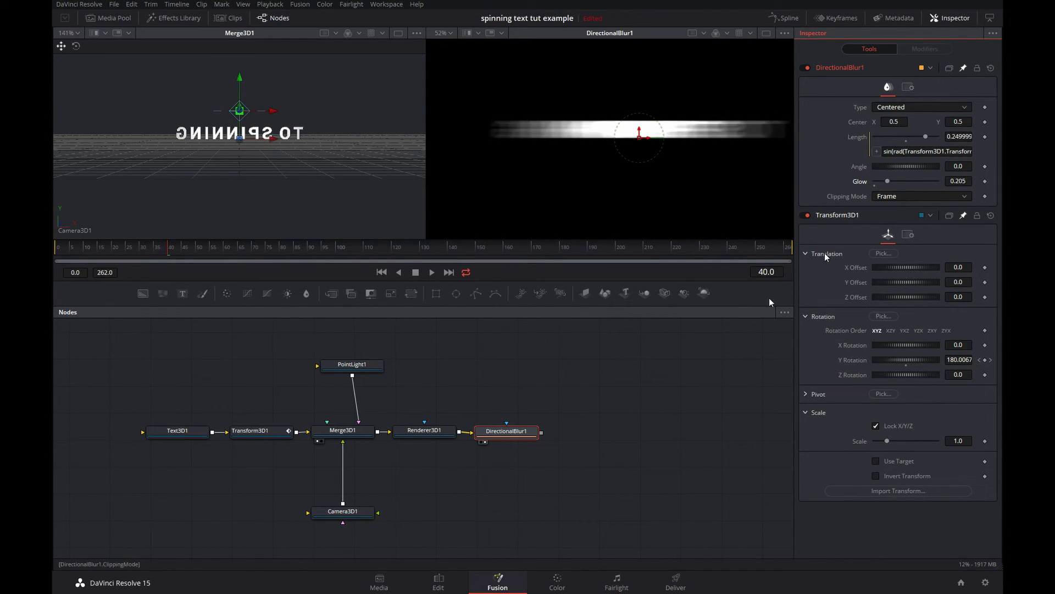
{"action": "left_click", "coordinate": [522, 432]}
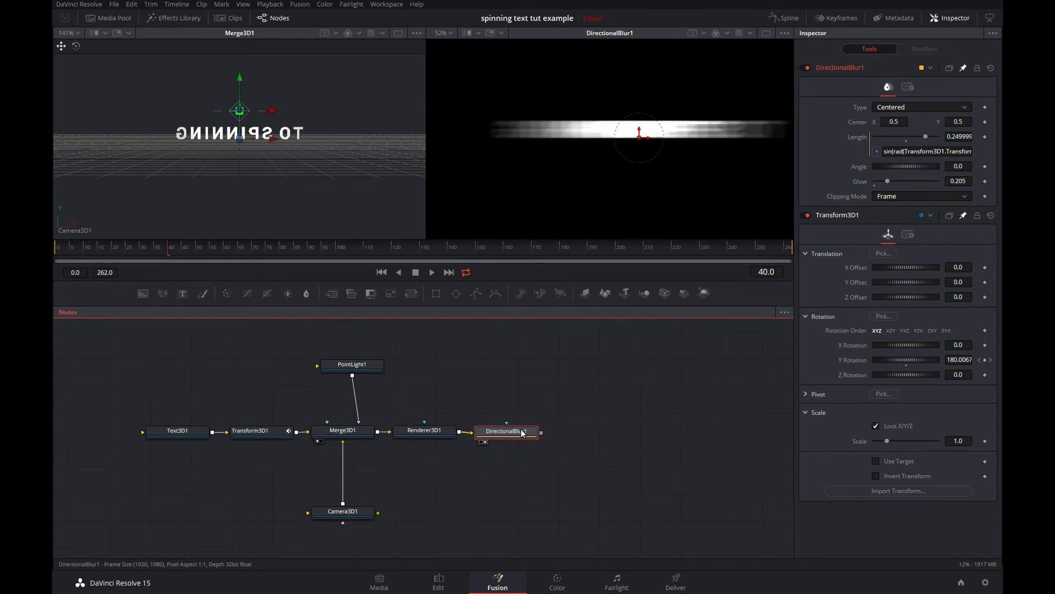
{"action": "key", "text": "shift+space"}
{"action": "type", "text": "time"}
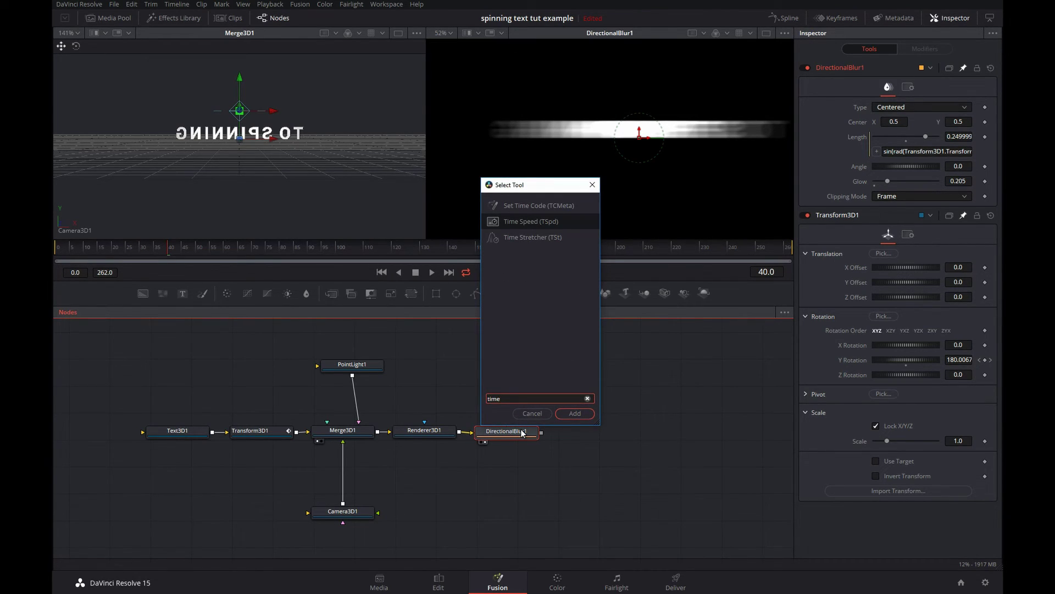
{"action": "key", "text": "Return"}
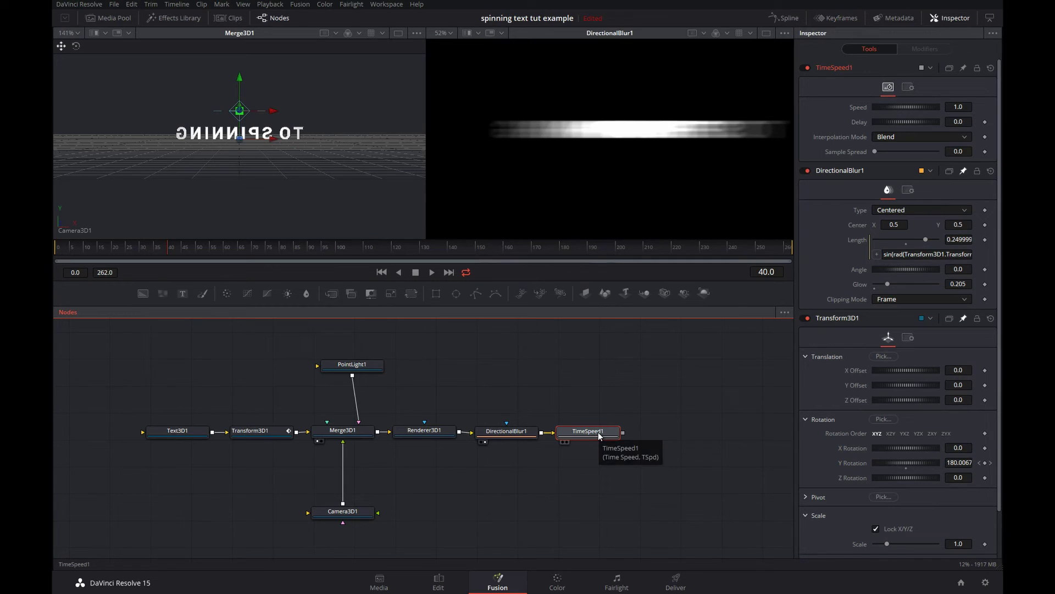
{"action": "left_click_drag", "start_coordinate": [599, 436], "coordinate": [592, 502]}
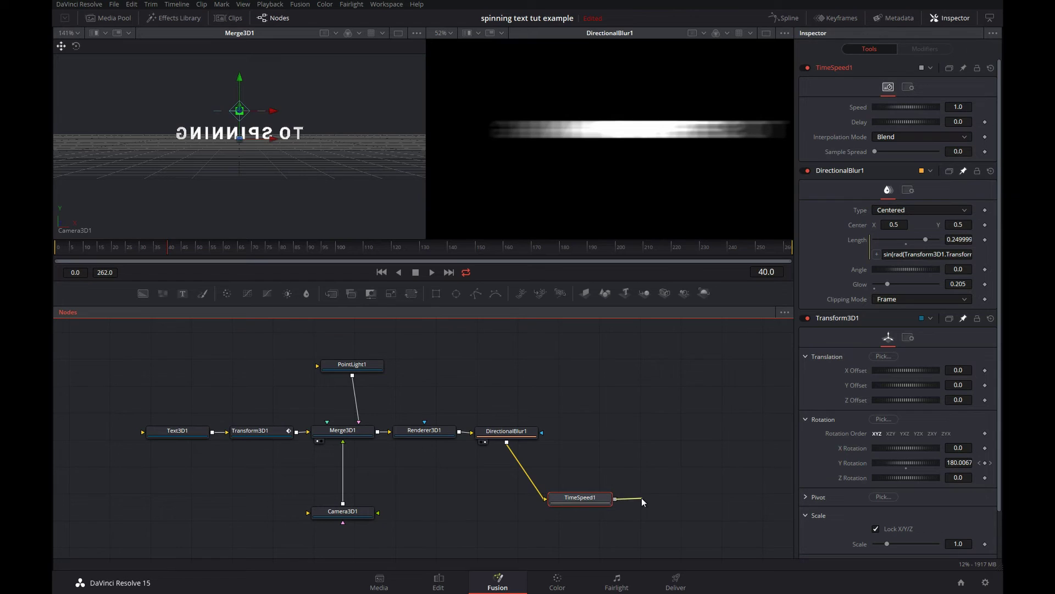
- Create Merge1 from TimeSpeed1's output with DirectionalBlur1, arranging the nodes neatly
{"action": "left_click_drag", "start_coordinate": [615, 499], "coordinate": [507, 444]}
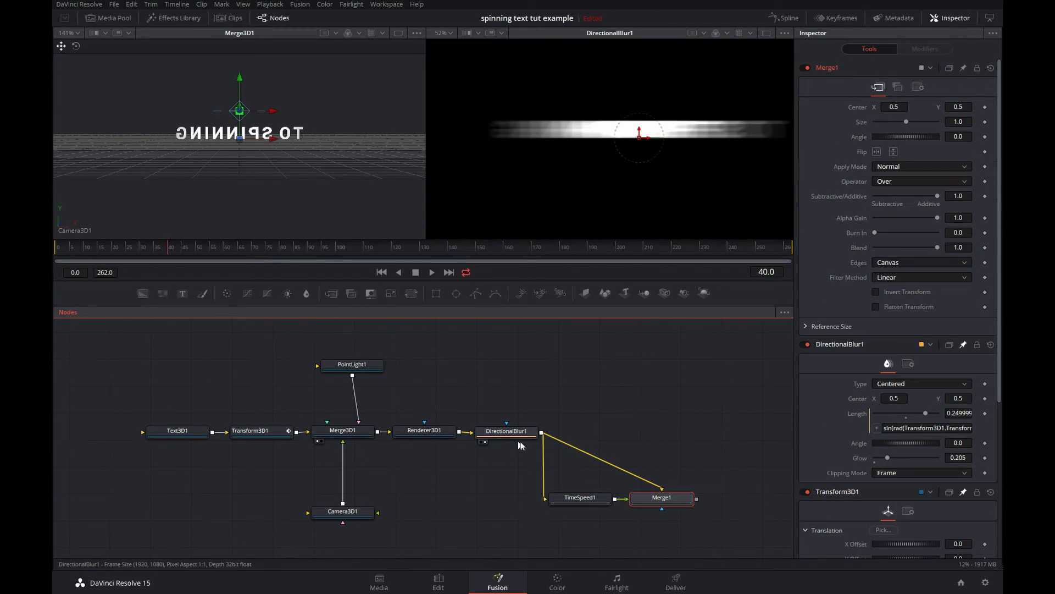
{"action": "left_click_drag", "start_coordinate": [654, 497], "coordinate": [598, 434]}
{"action": "left_click_drag", "start_coordinate": [584, 498], "coordinate": [608, 499]}
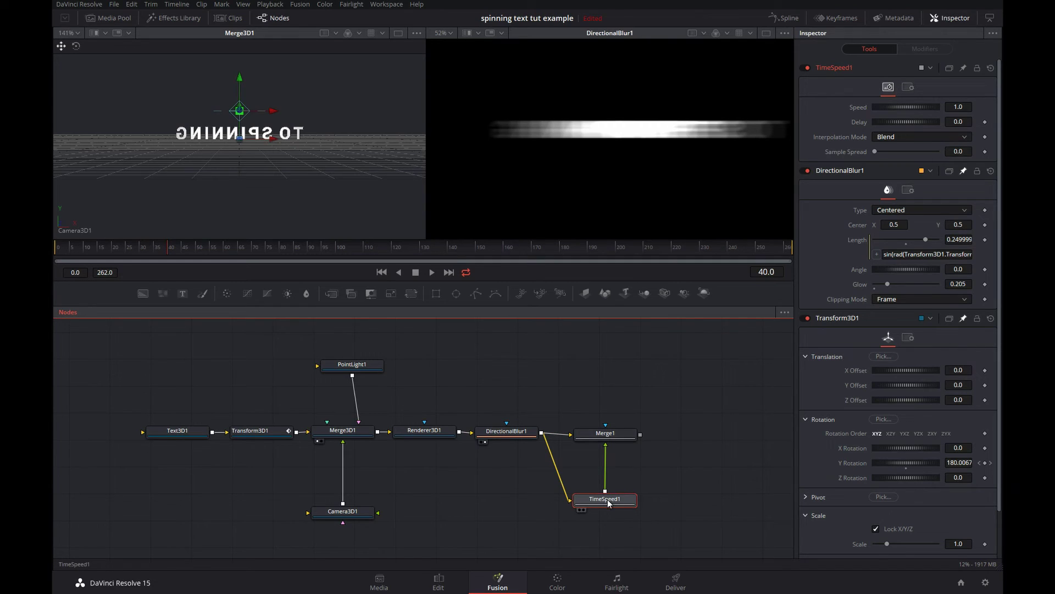
- Set TimeSpeed1's Delay to 3 frames and select Merge1
{"action": "left_click", "coordinate": [958, 122]}
{"action": "type", "text": "3"}
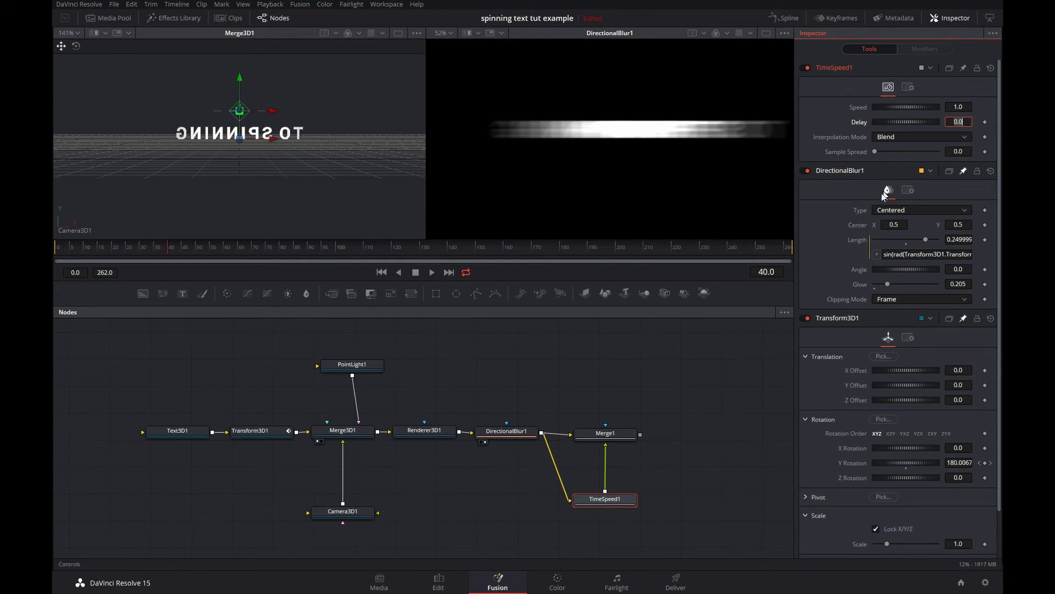
{"action": "left_click", "coordinate": [715, 376]}
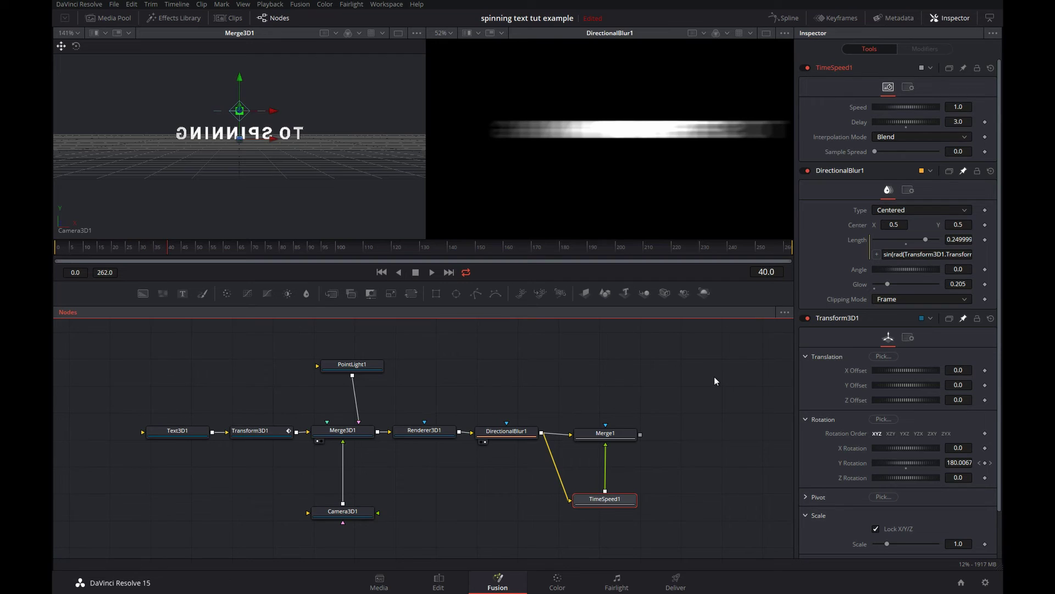
{"action": "left_click", "coordinate": [618, 438]}
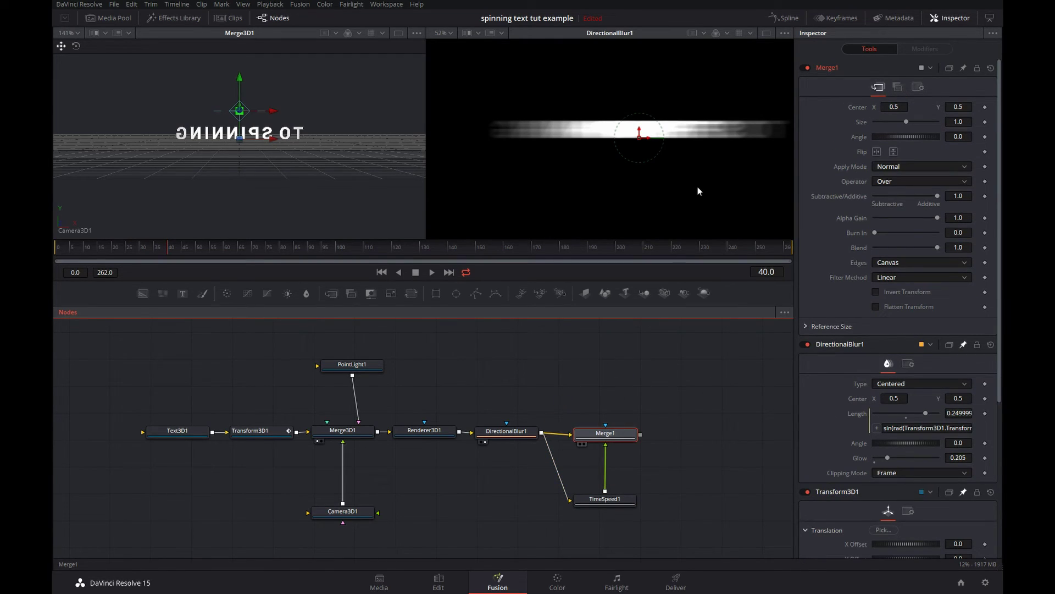
- View Merge1 in the second viewer at frame 33 and inspect DirectionalBlur1 and Merge1 settings
{"action": "key", "text": "2"}
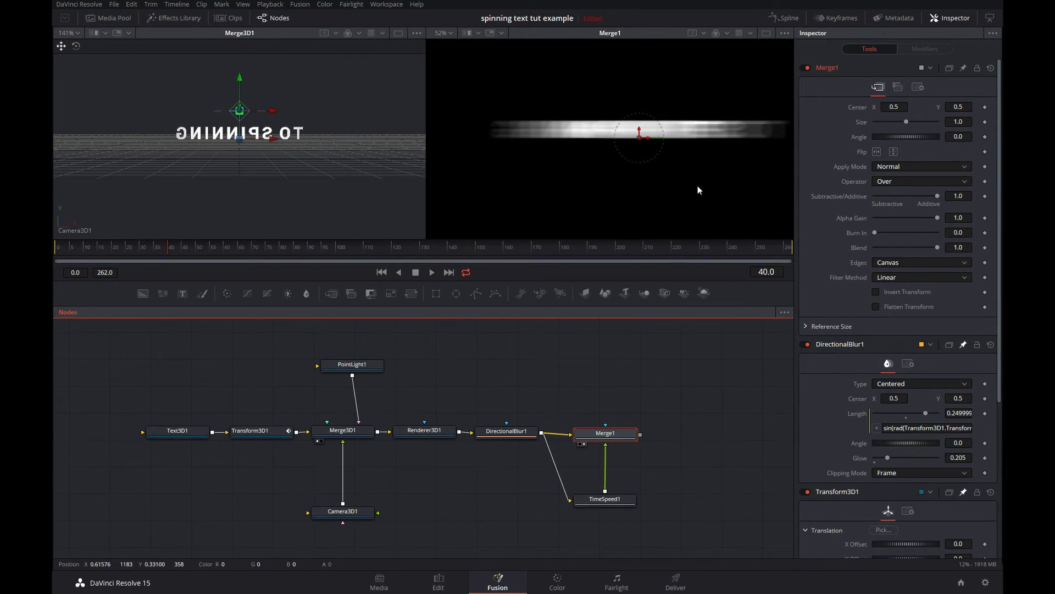
{"action": "left_click", "coordinate": [140, 249]}
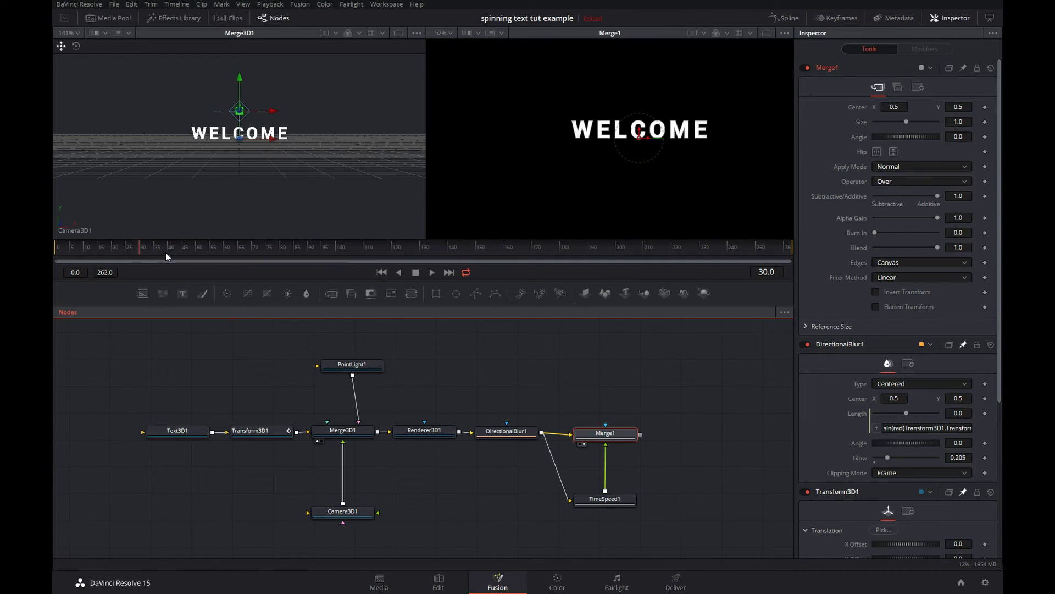
{"action": "key", "text": "space"}
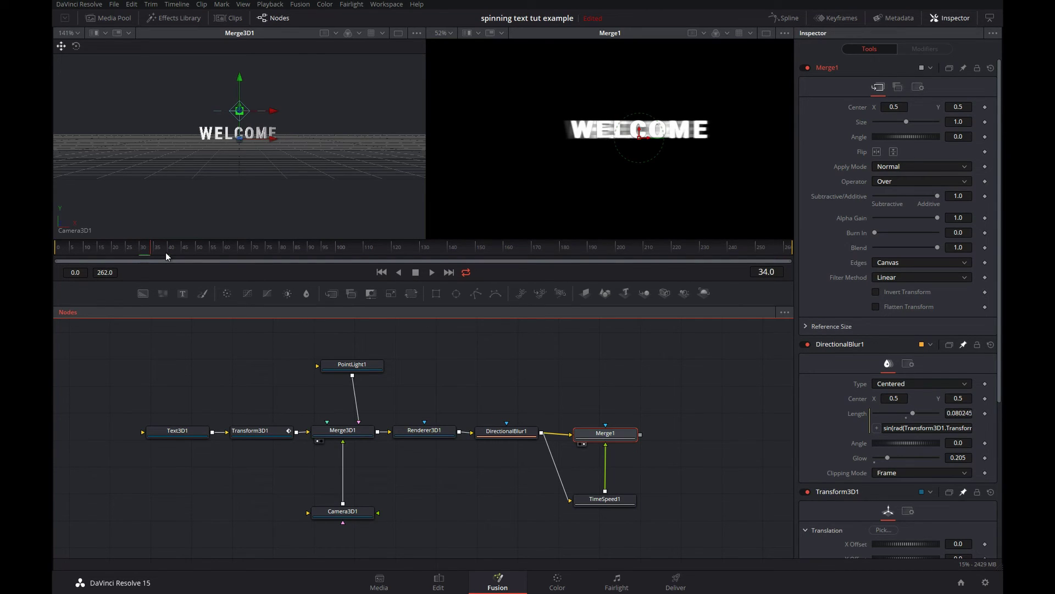
{"action": "key", "text": "Left"}
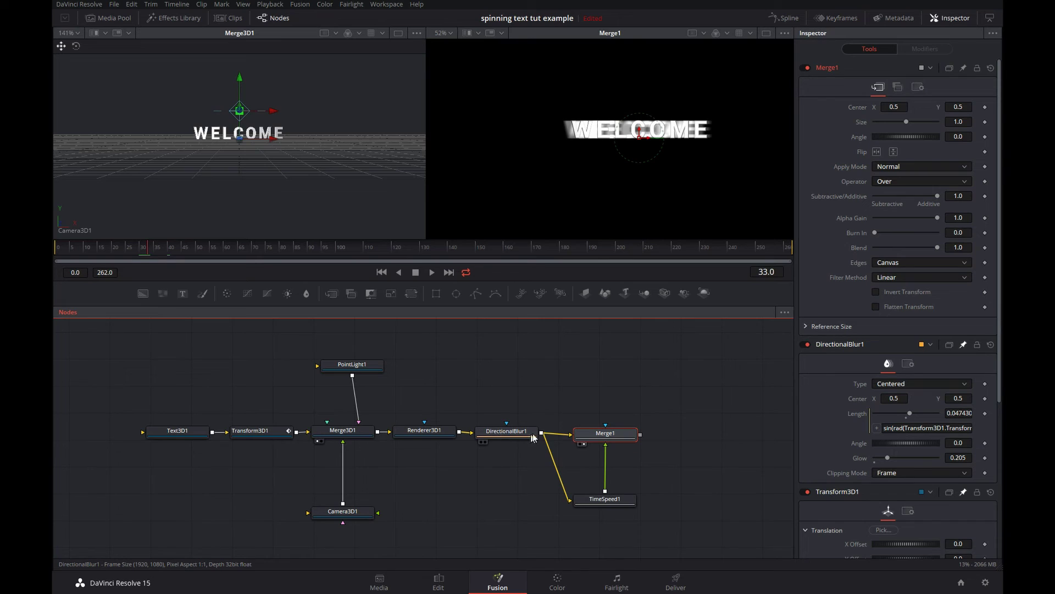
{"action": "left_click", "coordinate": [500, 433]}
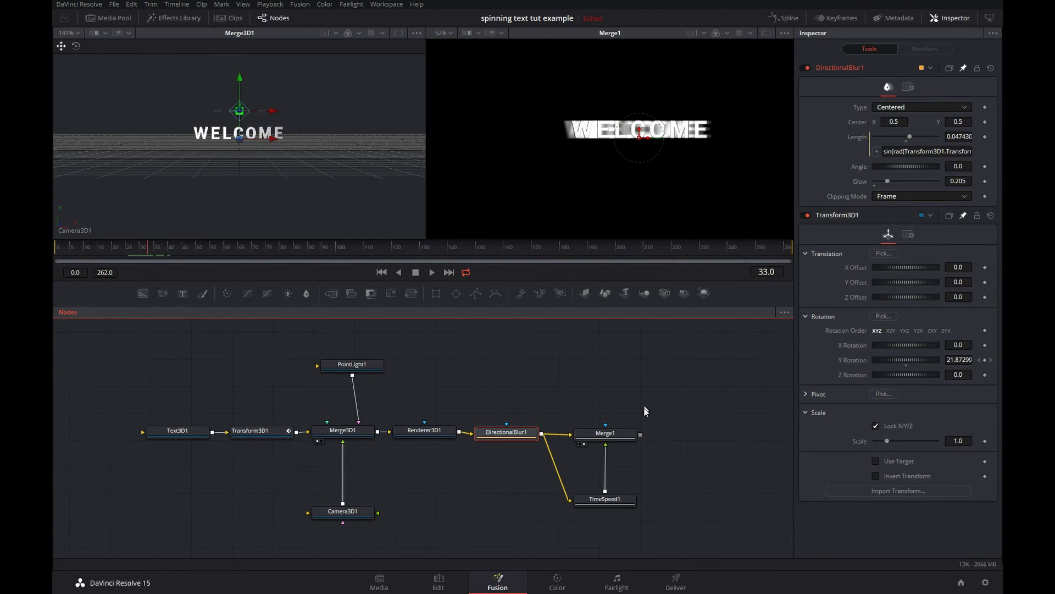
{"action": "left_click", "coordinate": [624, 433]}
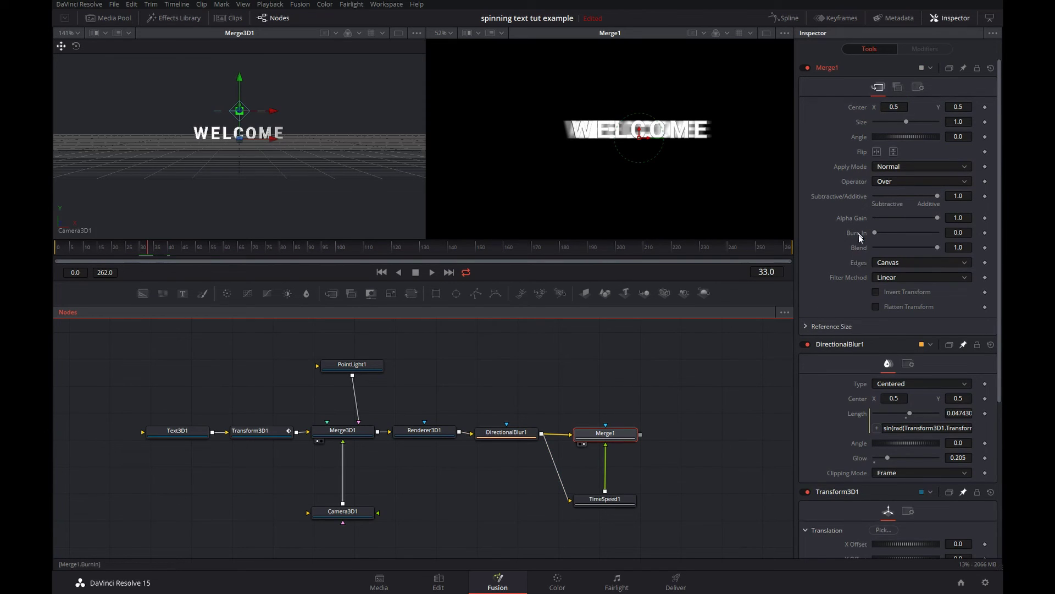
- Give Merge1's Blend the expression DirectionalBlur1.Length*2.5 by pick-whipping to the blur's Length
{"action": "right_click", "coordinate": [860, 248]}
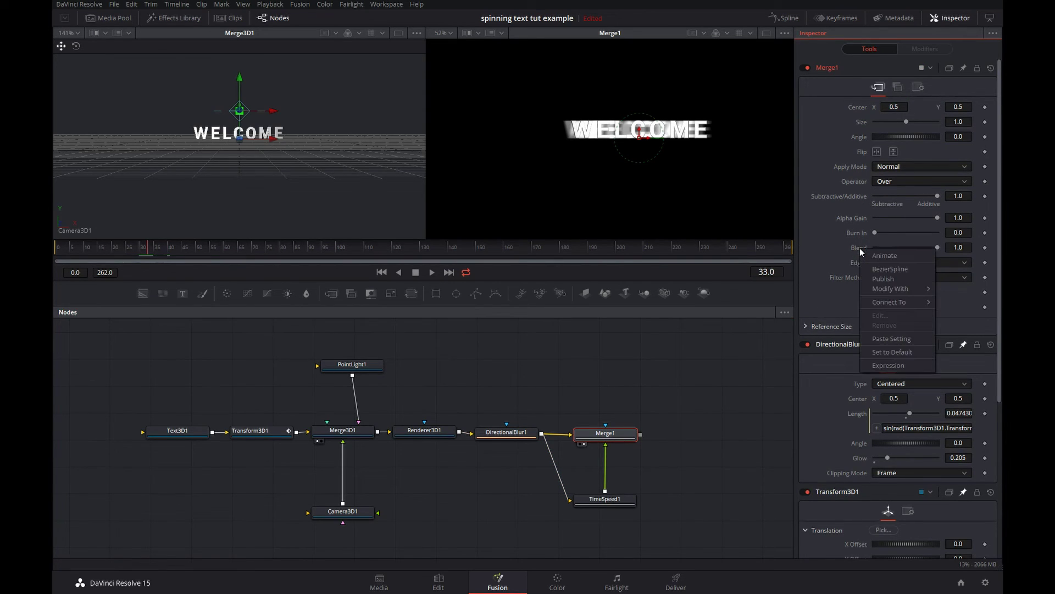
{"action": "left_click", "coordinate": [884, 367]}
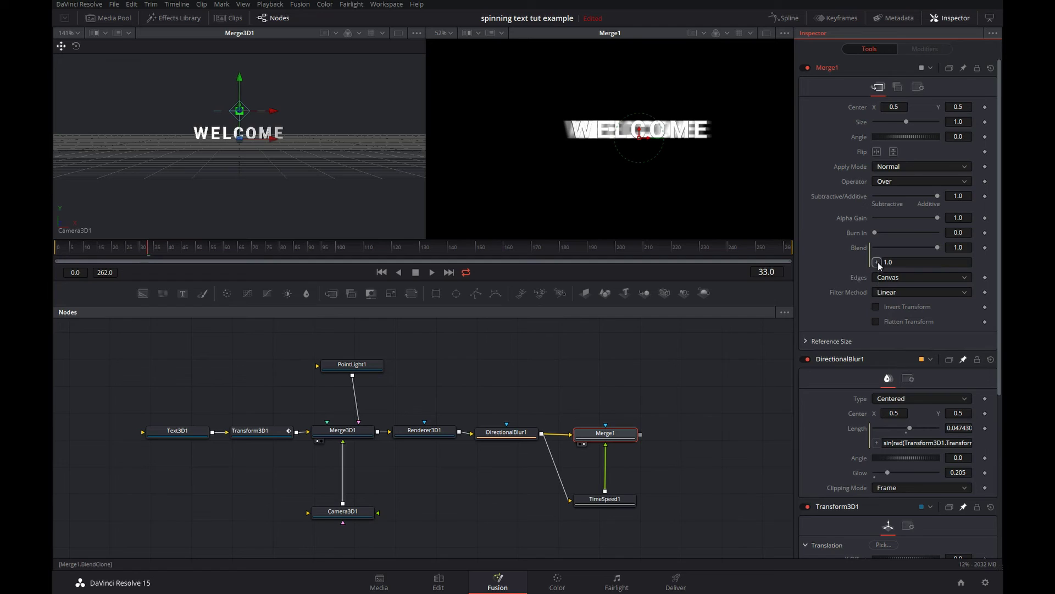
{"action": "left_click_drag", "start_coordinate": [877, 262], "coordinate": [862, 428]}
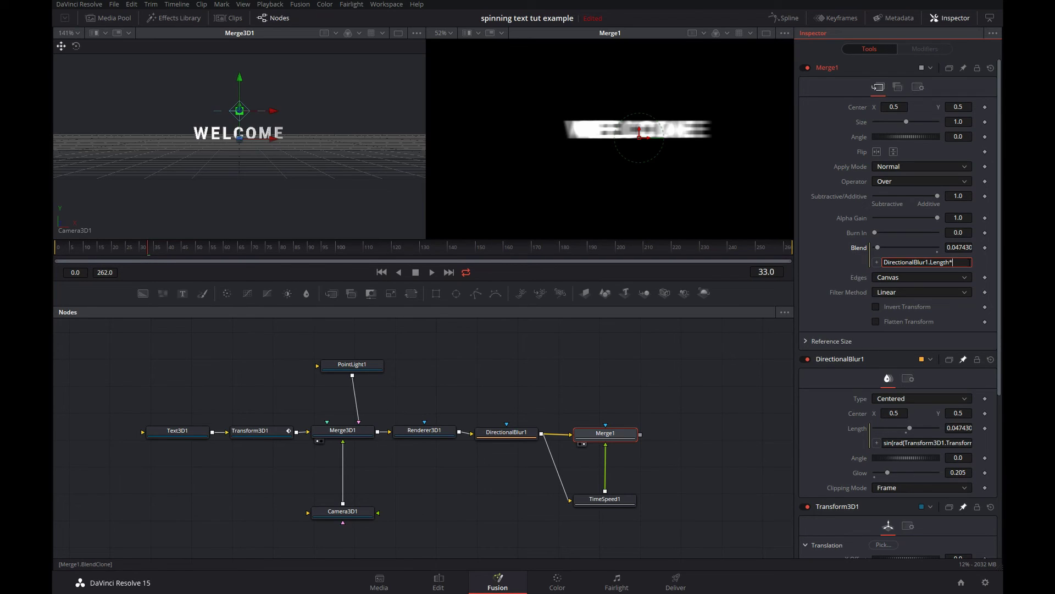
{"action": "type", "text": "*2.5"}
{"action": "key", "text": "Return"}
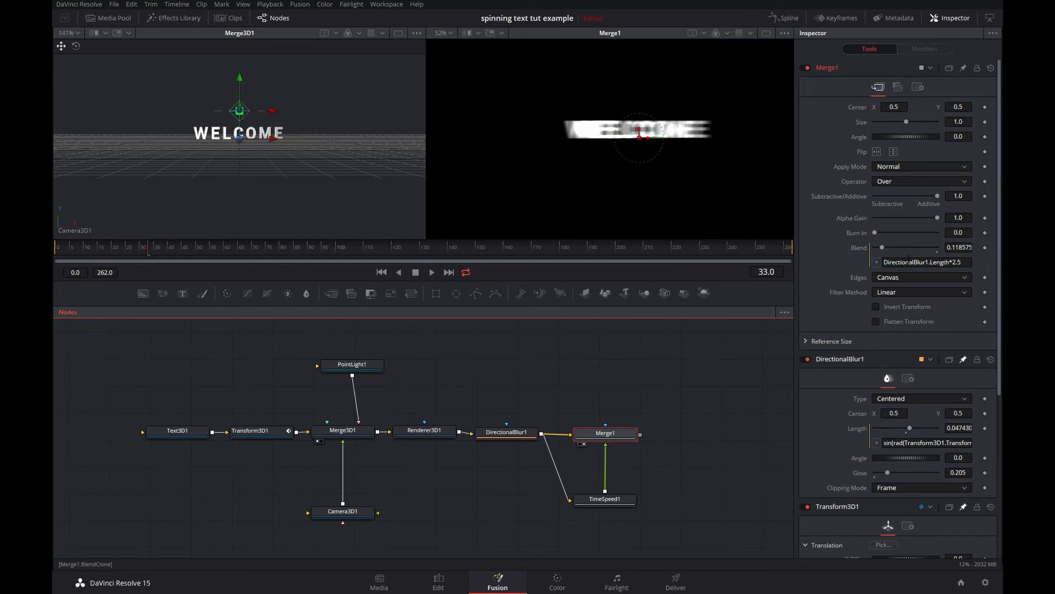
- Step to frame 40 to check the echo blend and tidy the node graph
{"action": "left_click", "coordinate": [167, 246]}
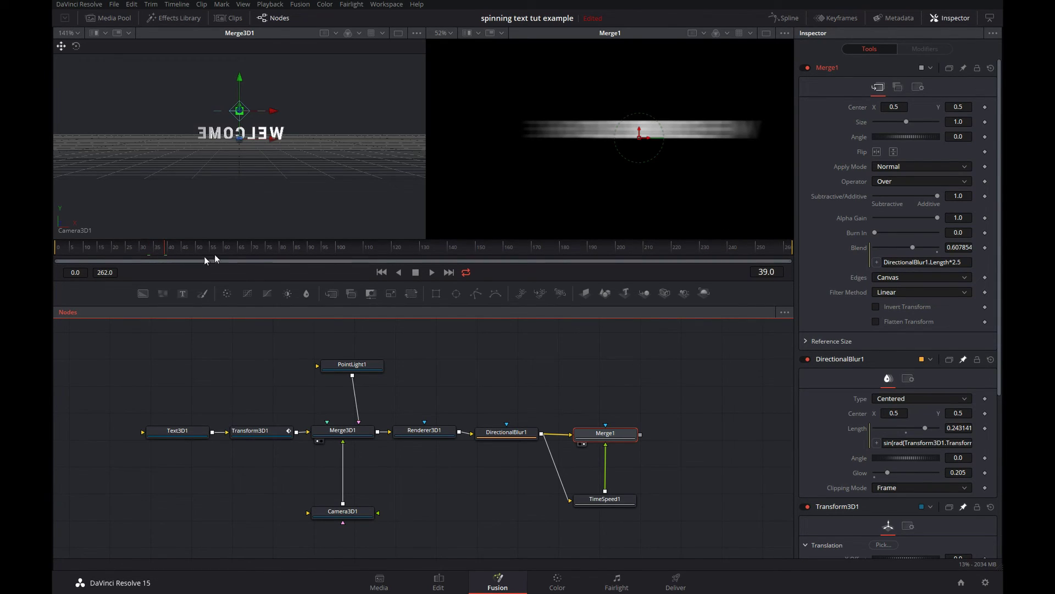
{"action": "key", "text": "Right"}
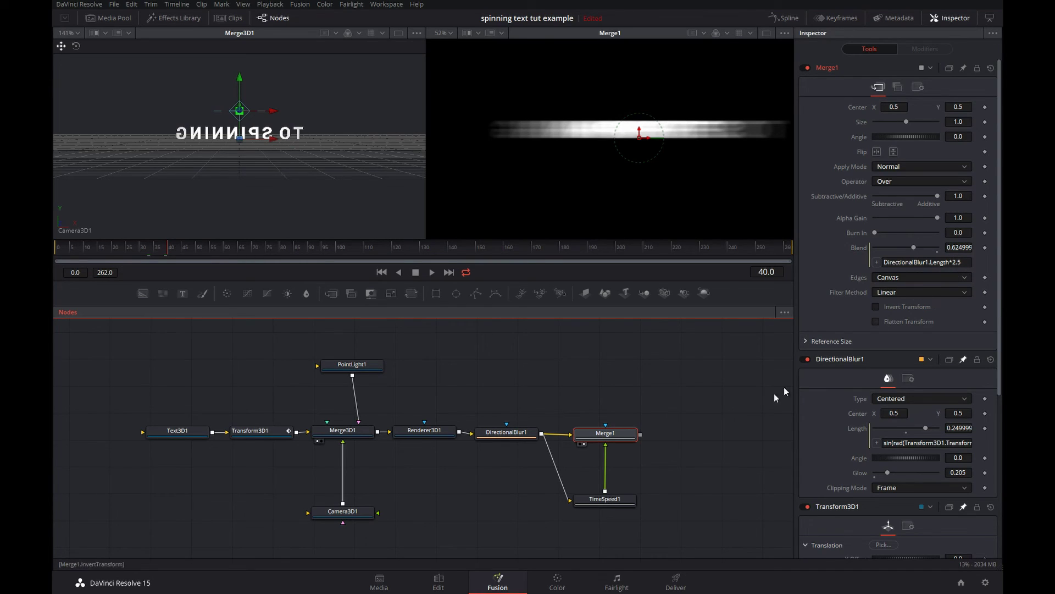
{"action": "left_click_drag", "start_coordinate": [613, 433], "coordinate": [616, 434]}
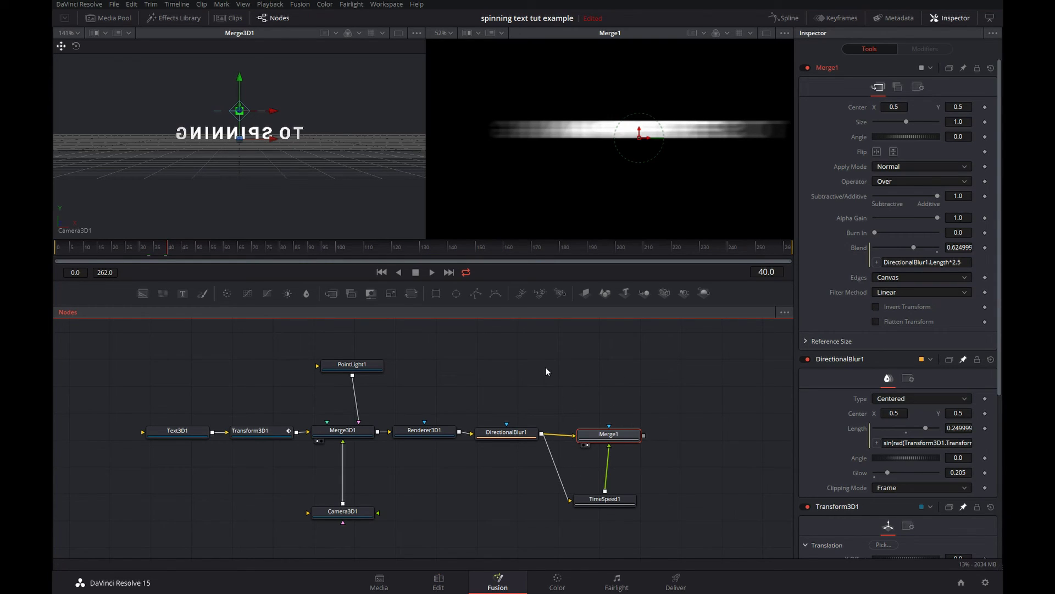
{"action": "left_click_drag", "start_coordinate": [545, 367], "coordinate": [509, 370]}
- Add a MediaOut1 node beside Merge1, wire Merge1 into it, and switch to the Edit page
{"action": "left_click", "coordinate": [644, 408]}
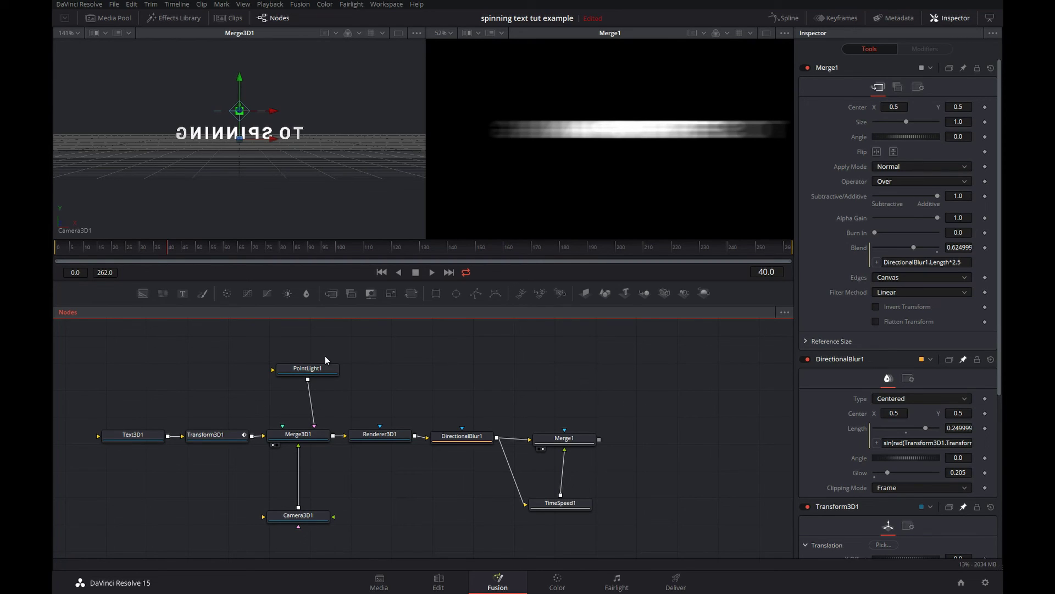
{"action": "key", "text": "shift+space"}
{"action": "type", "text": "media"}
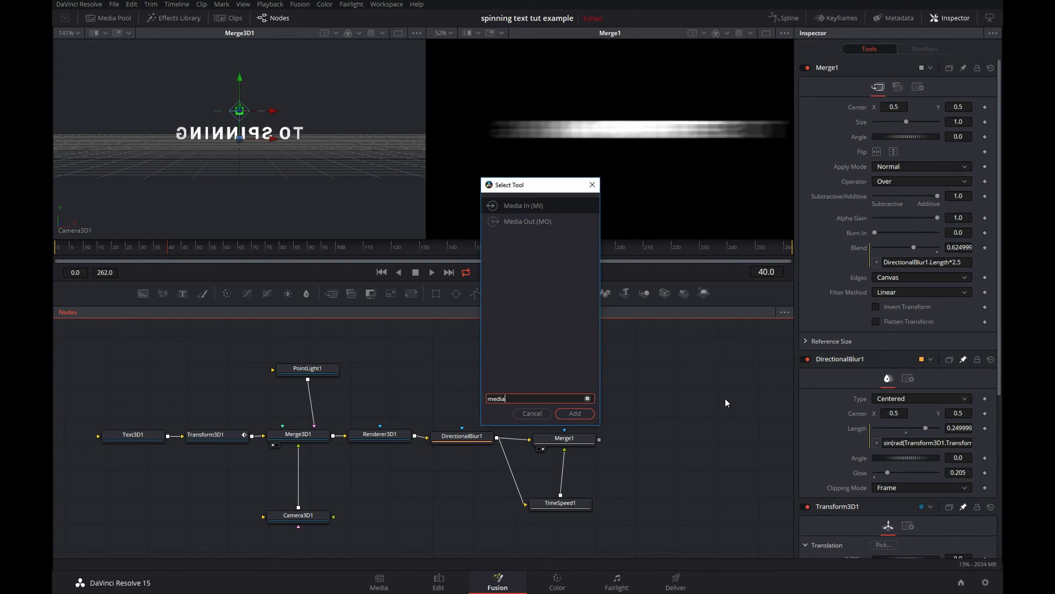
{"action": "key", "text": "Down"}
{"action": "key", "text": "Return"}
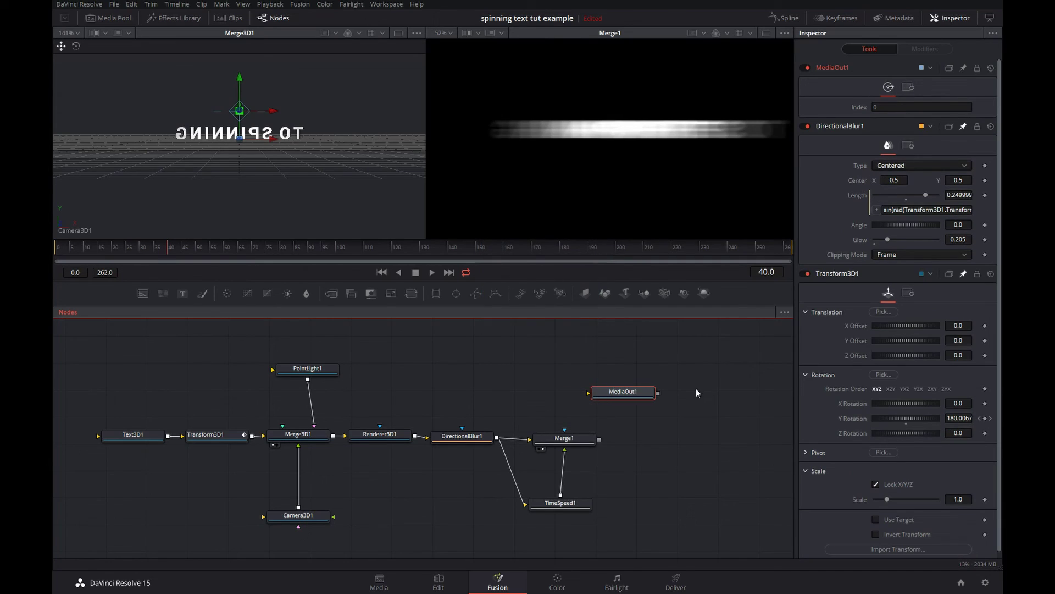
{"action": "left_click_drag", "start_coordinate": [626, 393], "coordinate": [703, 432]}
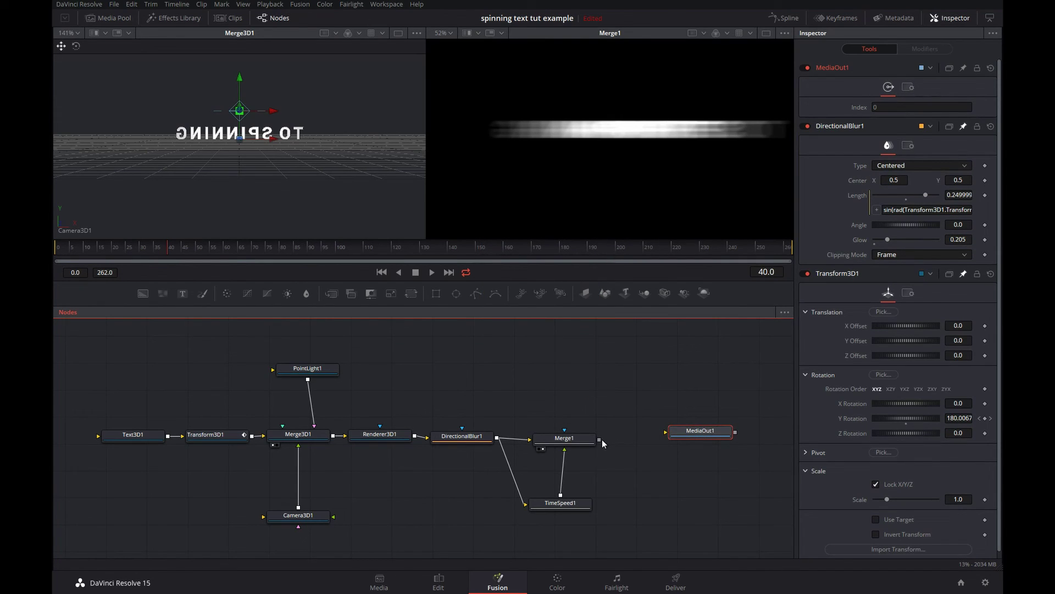
{"action": "left_click_drag", "start_coordinate": [602, 440], "coordinate": [648, 448]}
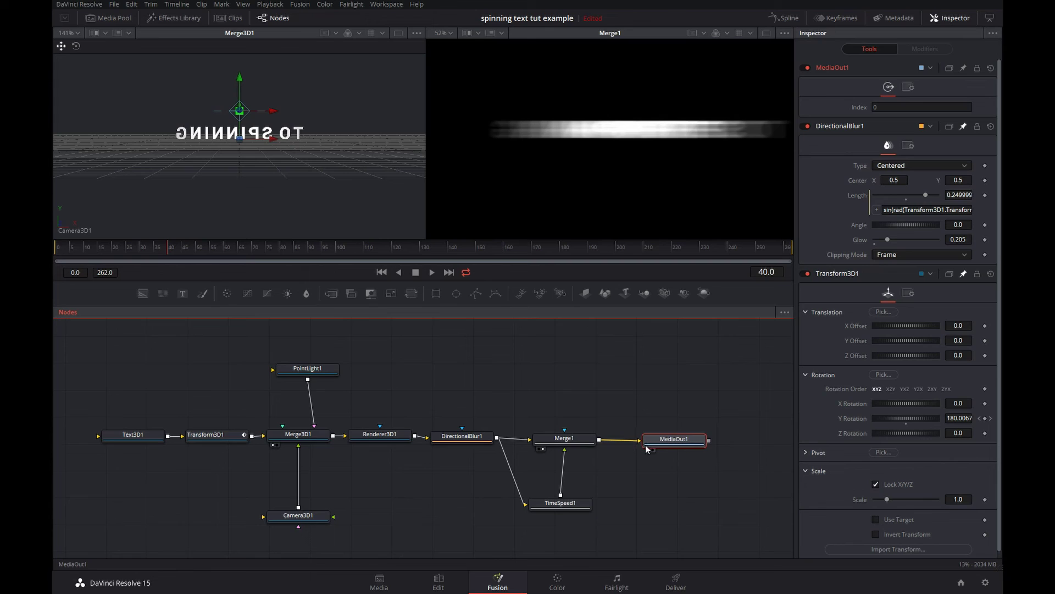
{"action": "left_click", "coordinate": [438, 584]}
{"action": "left_click_drag", "start_coordinate": [478, 348], "coordinate": [472, 347]}
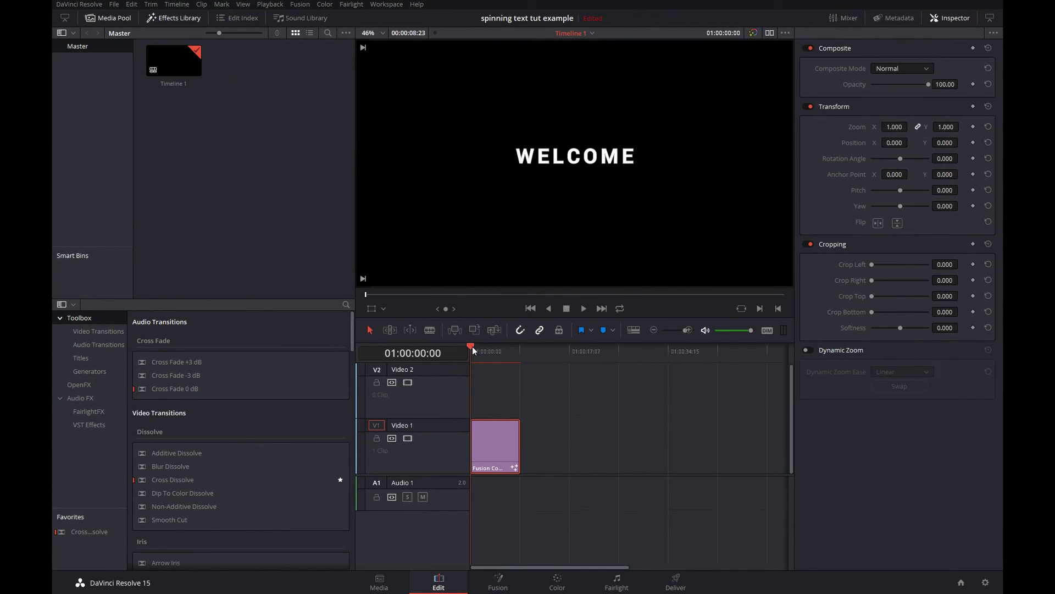
{"action": "right_click", "coordinate": [495, 441]}
{"action": "mouse_move", "coordinate": [555, 572]}
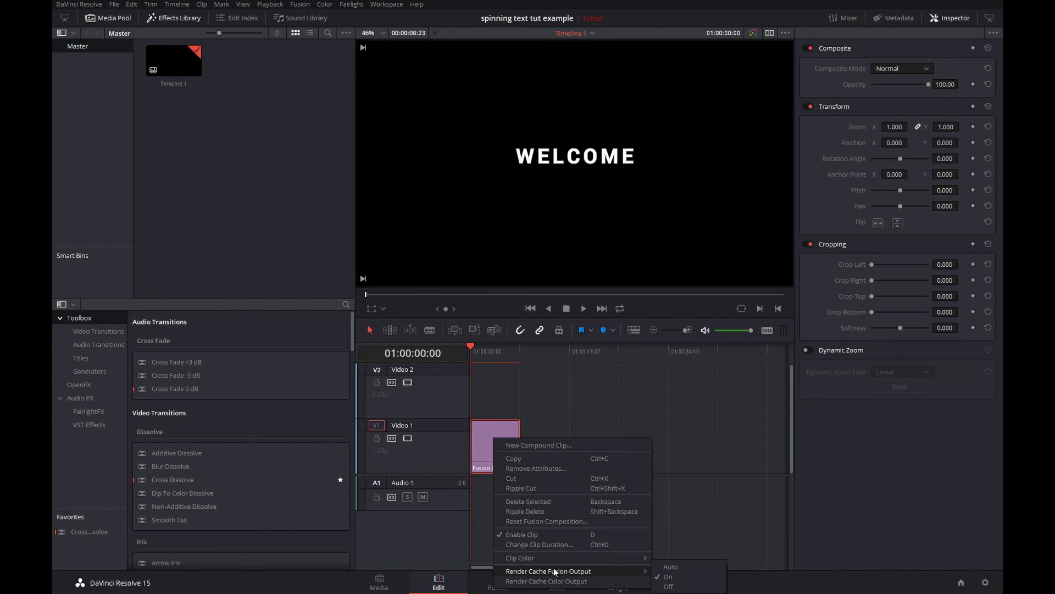
{"action": "left_click", "coordinate": [483, 362]}
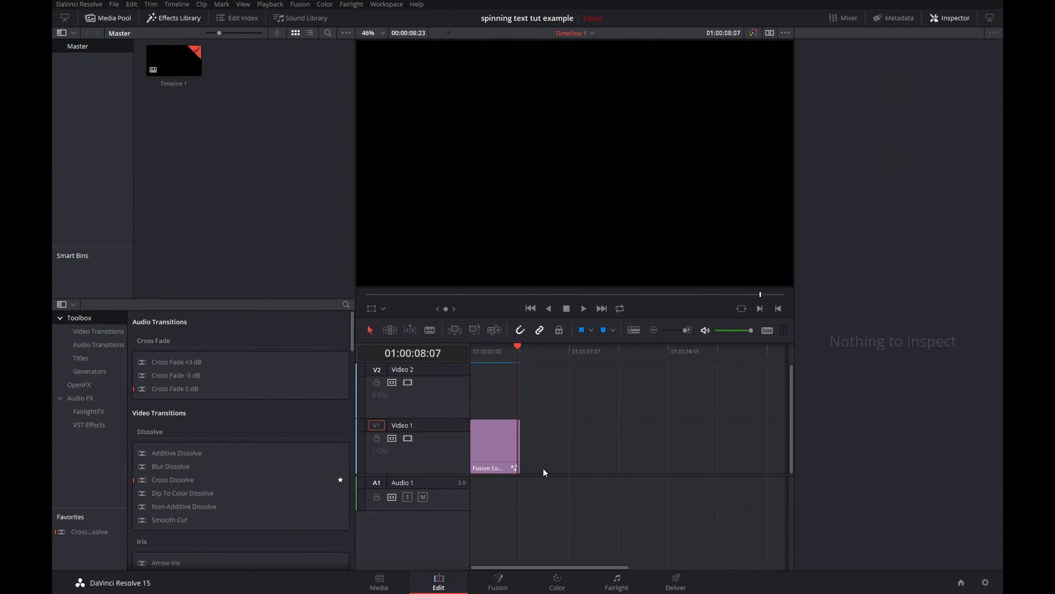
{"action": "left_click_drag", "start_coordinate": [518, 356], "coordinate": [461, 355]}
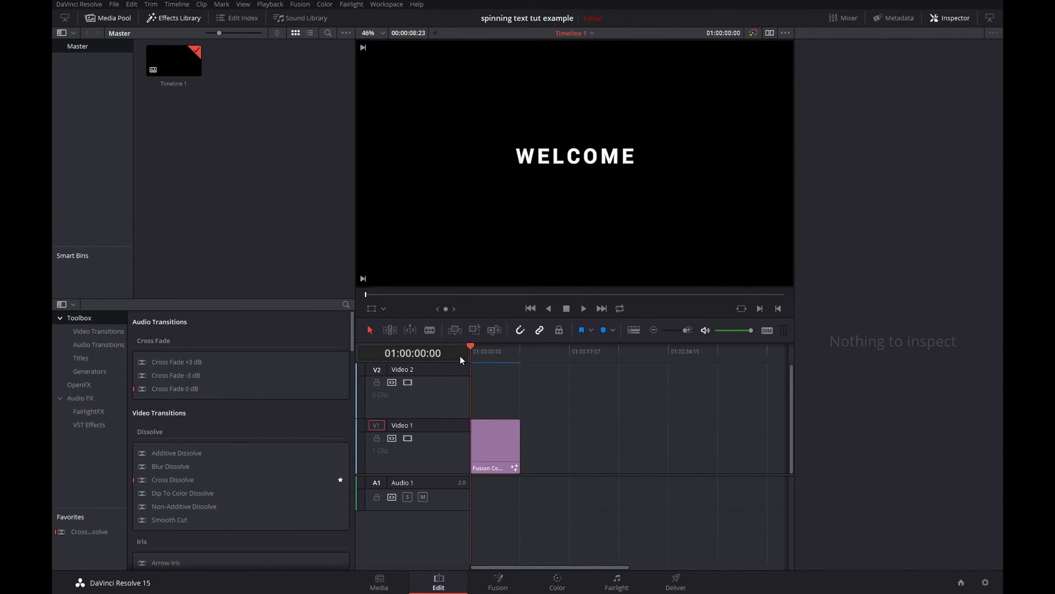
- Change Text3D1's Roboto font style from Bold to Light, then view it on the Edit page
{"action": "left_click", "coordinate": [498, 582]}
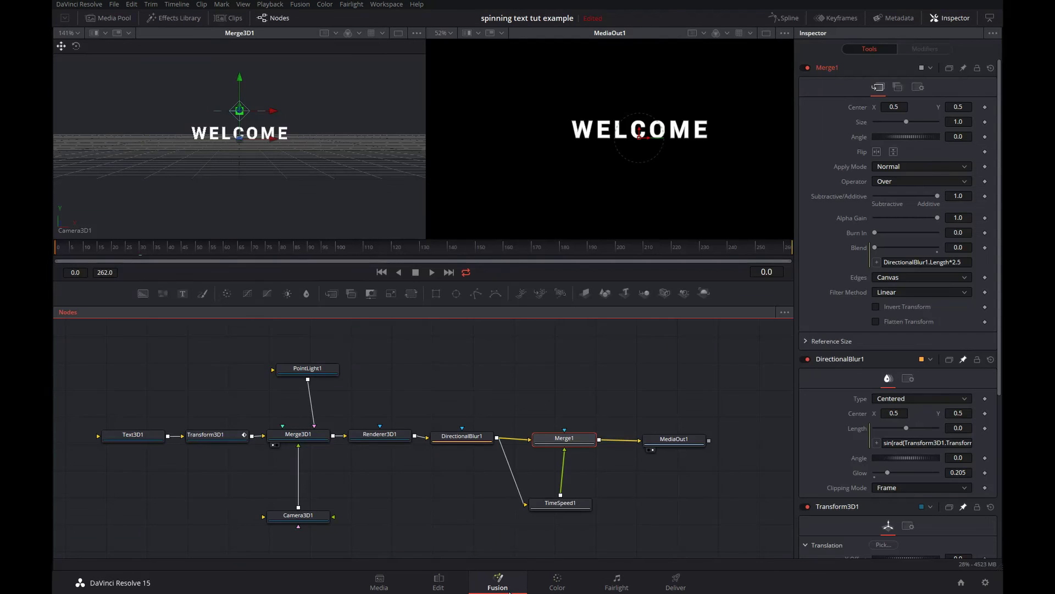
{"action": "left_click", "coordinate": [139, 437]}
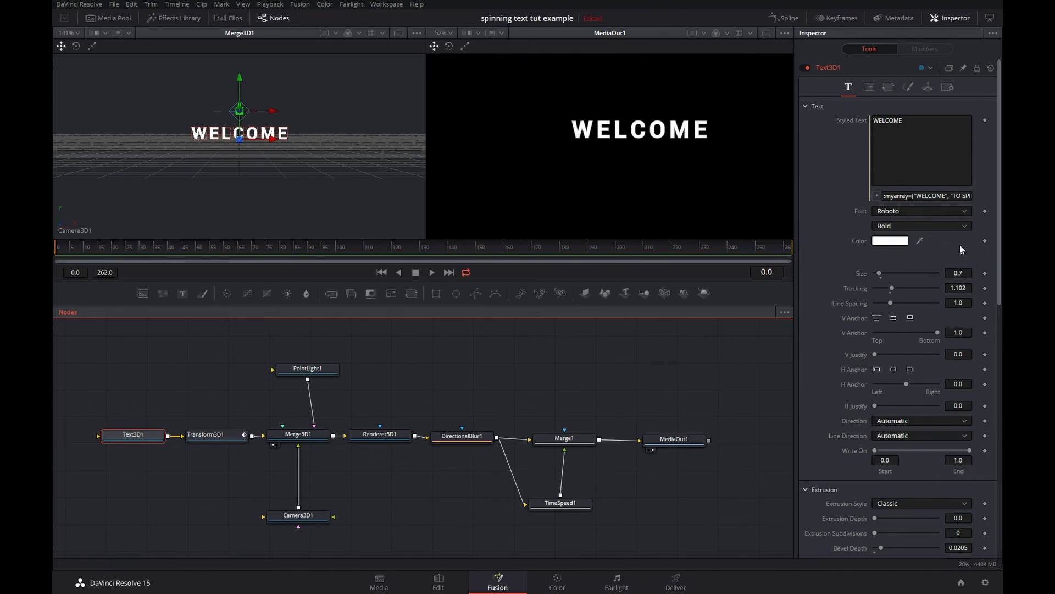
{"action": "left_click", "coordinate": [962, 228]}
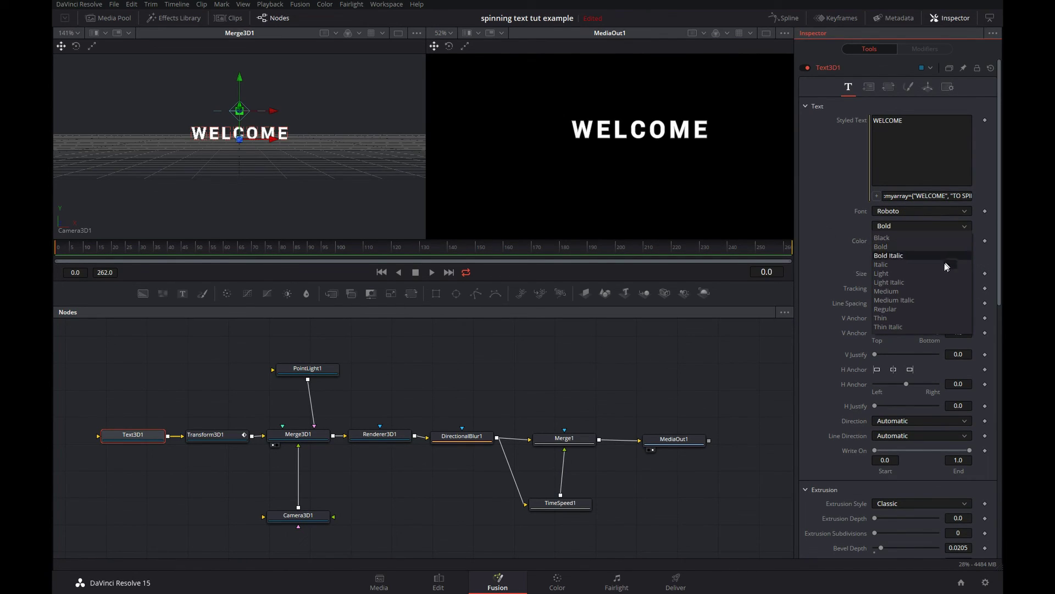
{"action": "left_click", "coordinate": [935, 274]}
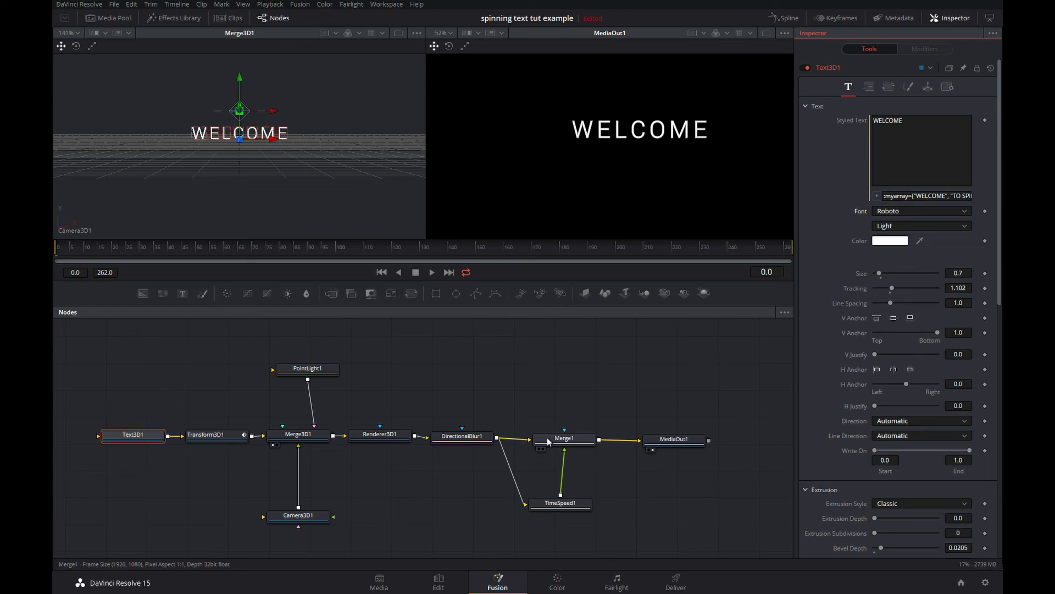
{"action": "left_click", "coordinate": [453, 582]}
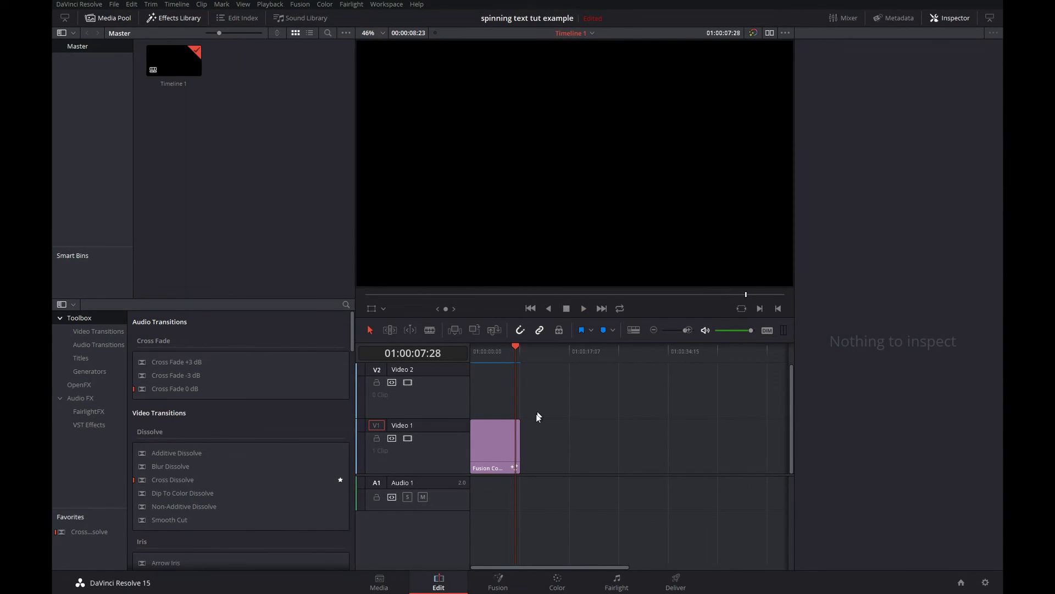
- Insert a Color Corrector node between TimeSpeed1 and Merge1 on the Fusion page
{"action": "left_click", "coordinate": [506, 580]}
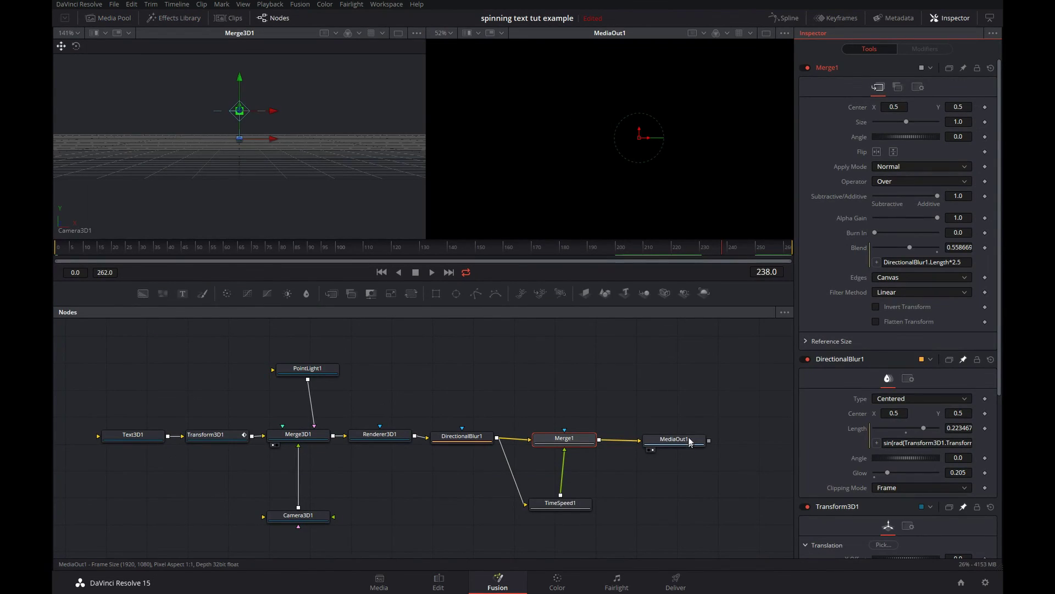
{"action": "left_click", "coordinate": [726, 442]}
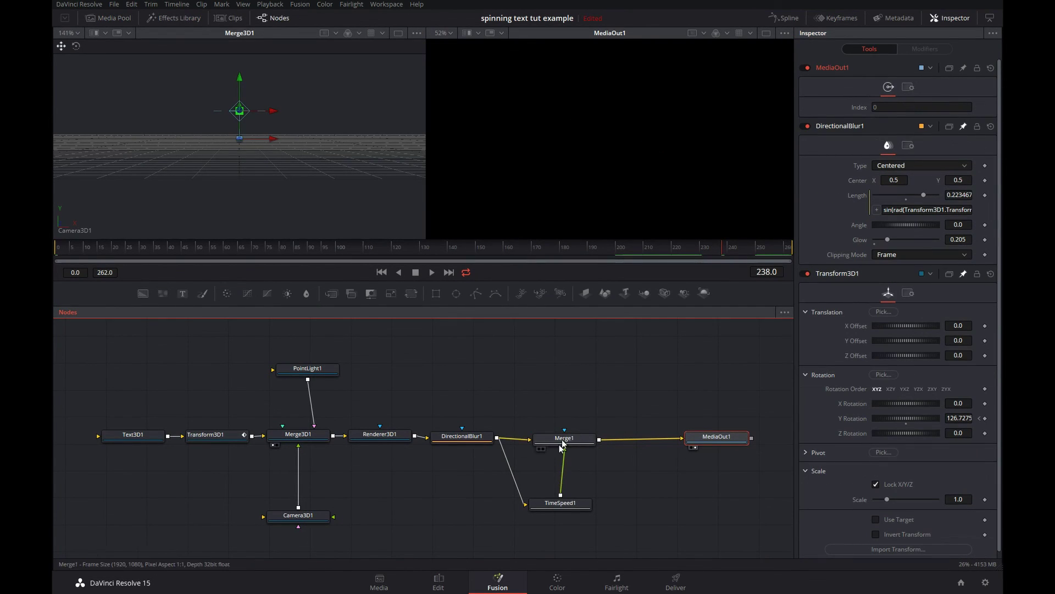
{"action": "left_click_drag", "start_coordinate": [566, 512], "coordinate": [537, 507]}
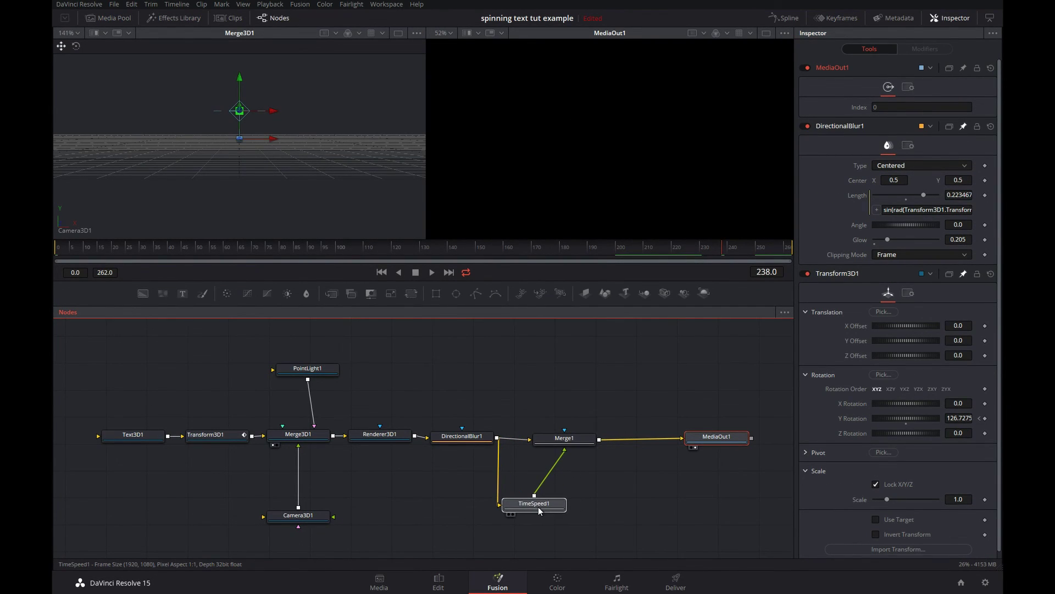
{"action": "key", "text": "shift+space"}
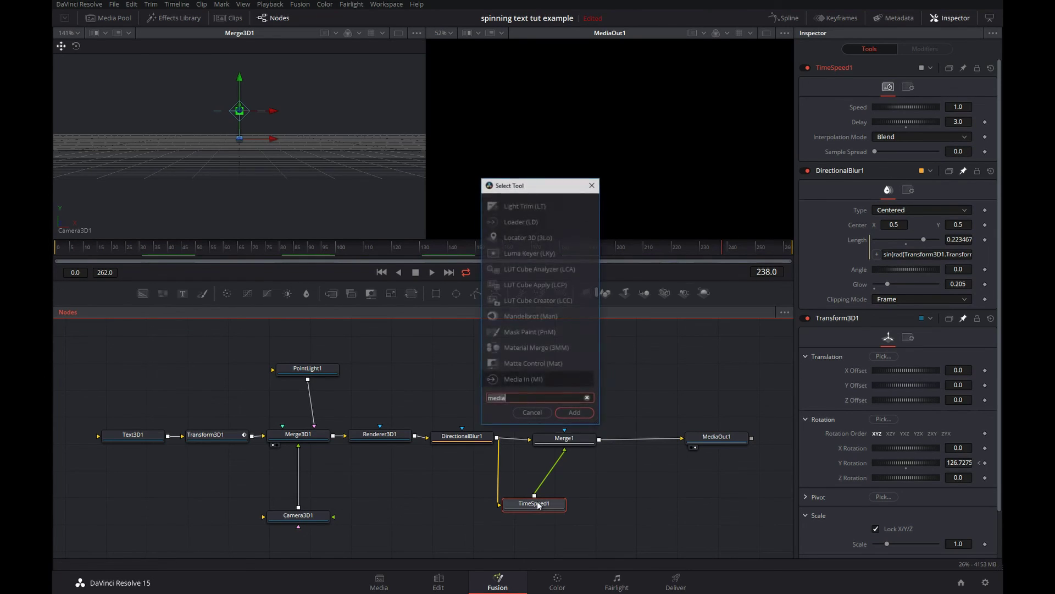
{"action": "type", "text": "colo"}
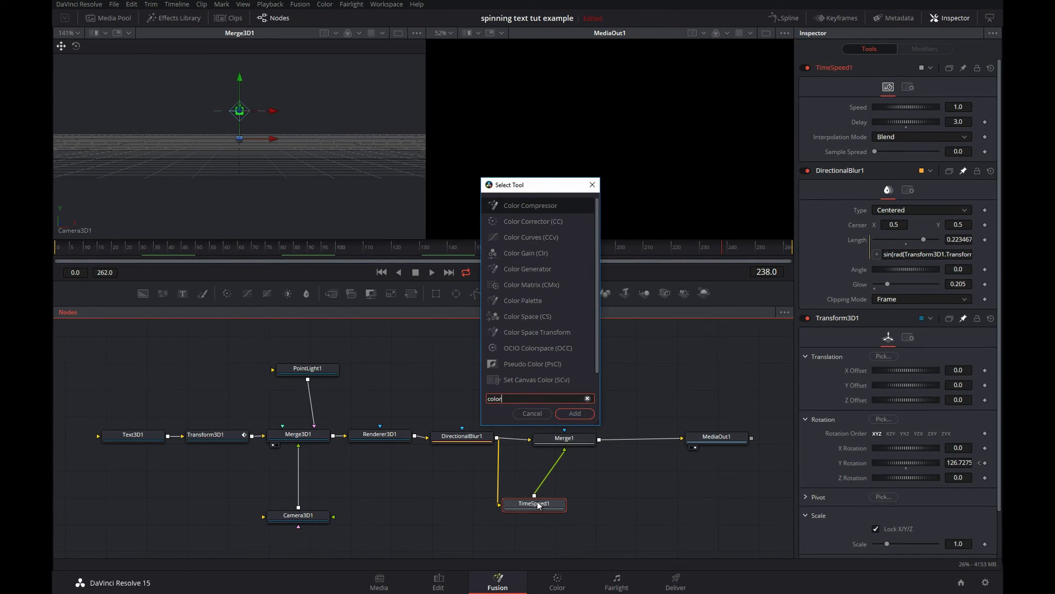
{"action": "type", "text": "r"}
{"action": "left_click", "coordinate": [533, 221]}
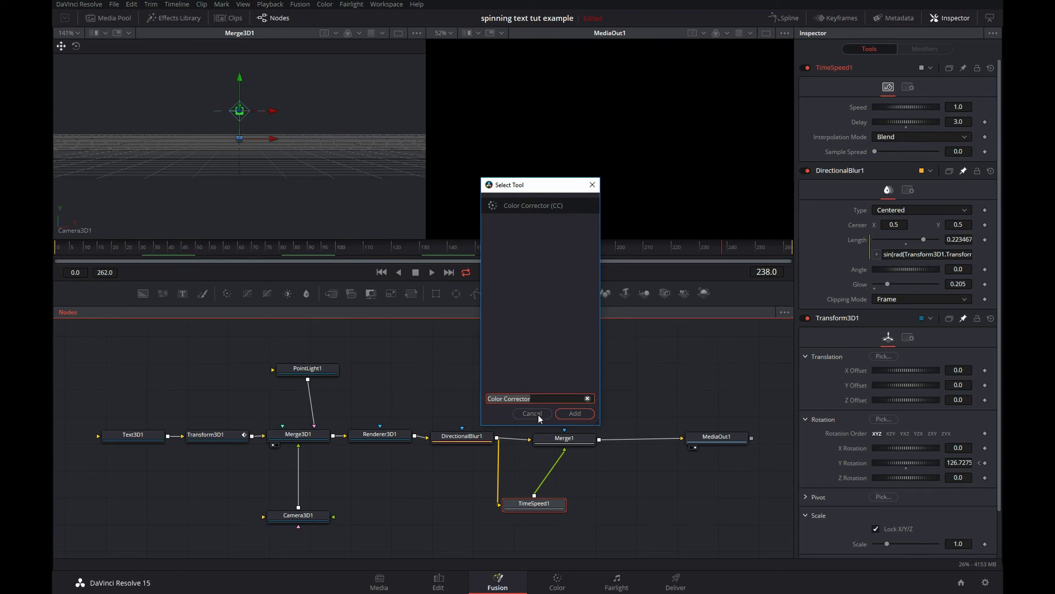
{"action": "left_click", "coordinate": [579, 416]}
{"action": "left_click_drag", "start_coordinate": [538, 483], "coordinate": [596, 486]}
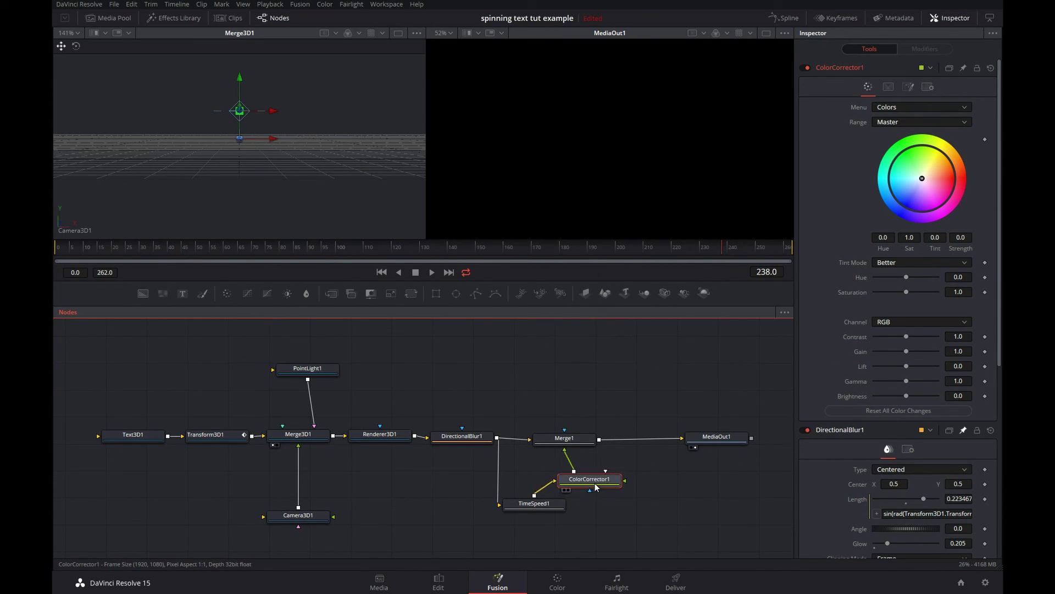
- Tint the delayed echo blue on the colour wheel, checking frames 25 and 39, then preview on Edit
{"action": "left_click_drag", "start_coordinate": [925, 183], "coordinate": [906, 194]}
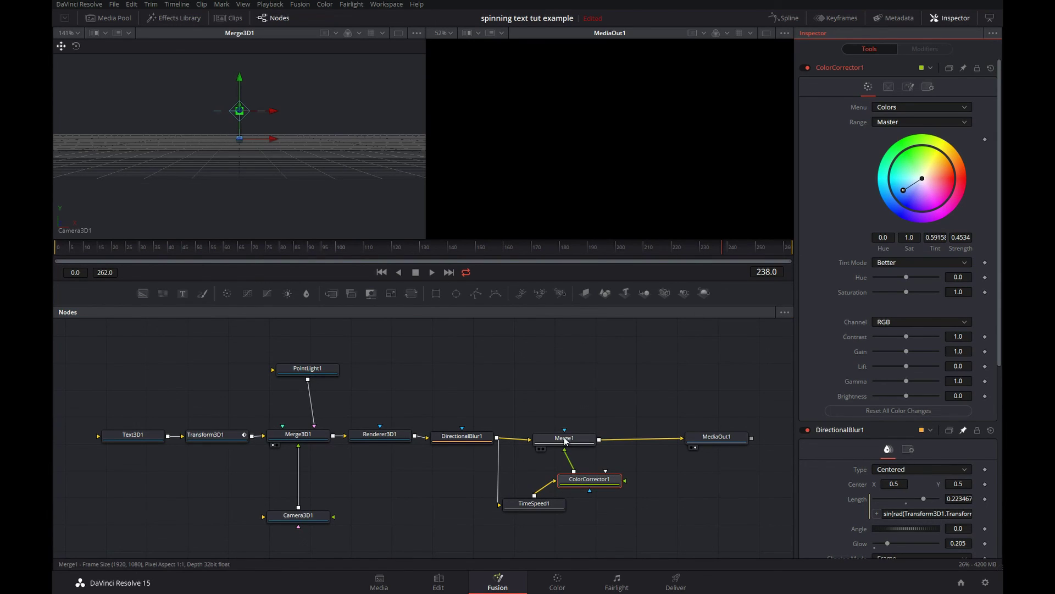
{"action": "left_click", "coordinate": [125, 245]}
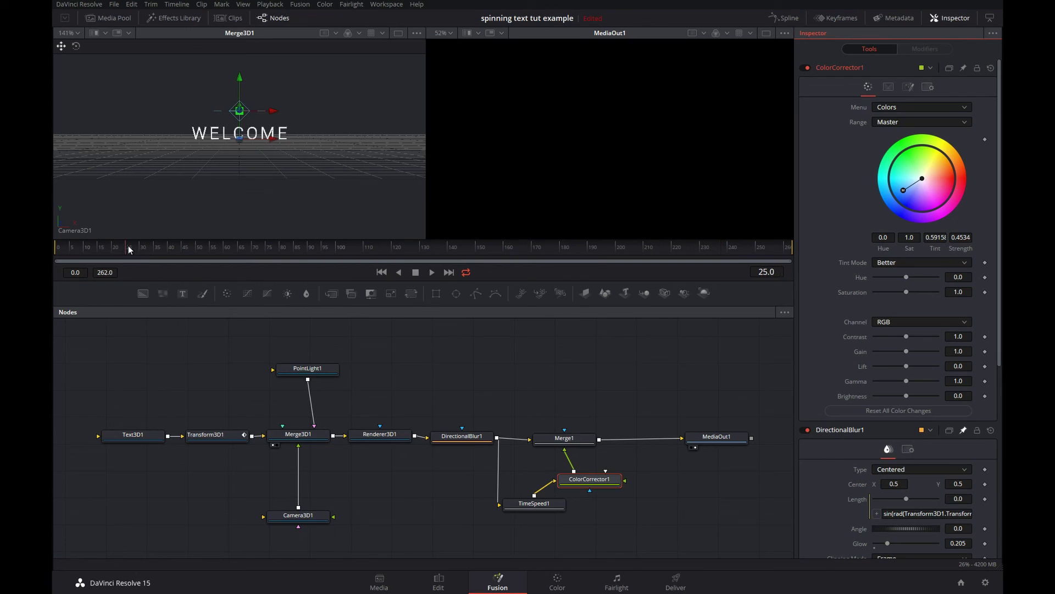
{"action": "left_click_drag", "start_coordinate": [144, 246], "coordinate": [174, 246]}
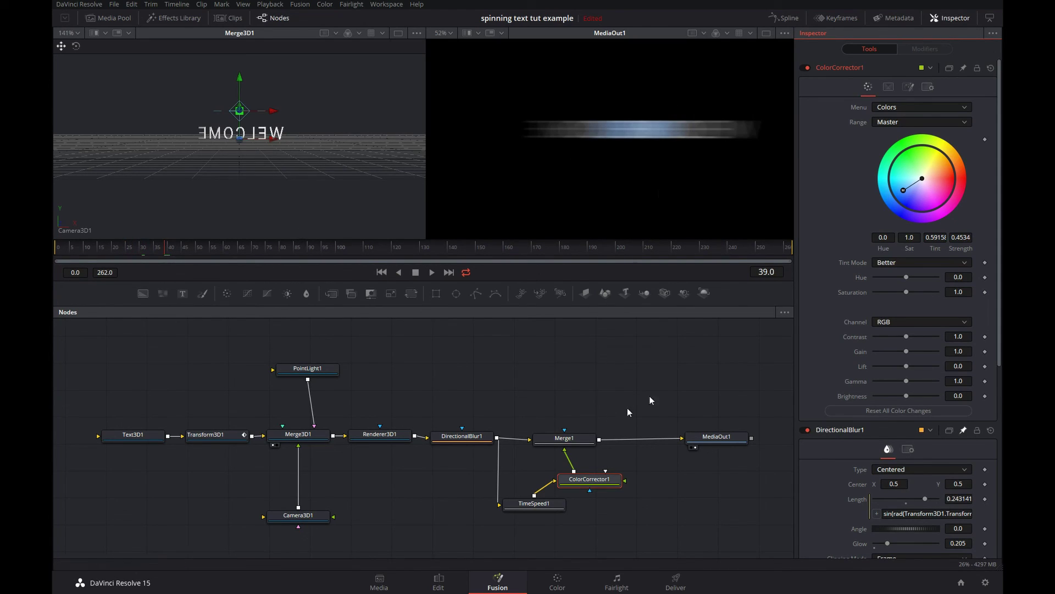
{"action": "mouse_move", "coordinate": [904, 191]}
{"action": "left_mouse_down"}
{"action": "mouse_move", "coordinate": [895, 183]}
{"action": "mouse_move", "coordinate": [903, 190]}
{"action": "left_mouse_up"}
{"action": "left_click_drag", "start_coordinate": [900, 190], "coordinate": [895, 197]}
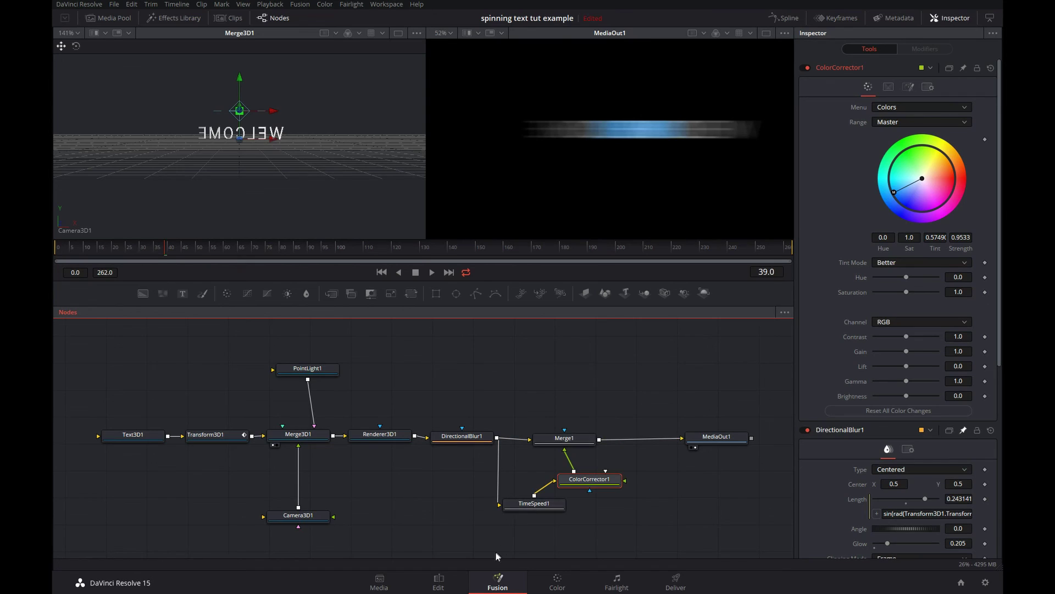
{"action": "left_click", "coordinate": [452, 579]}
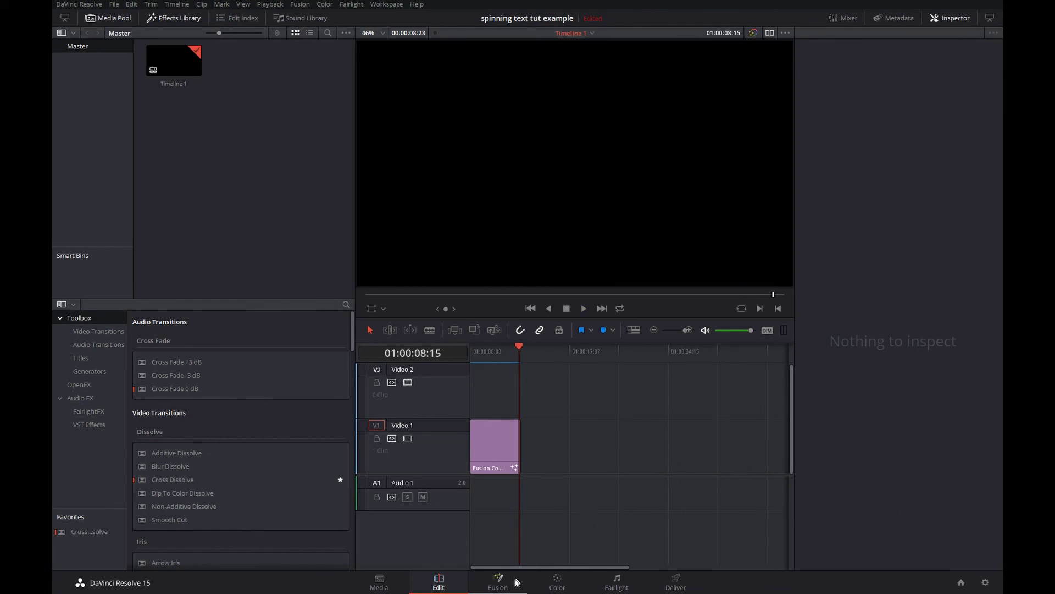
- Show Text3D1's extruded WELCOME alone in the left 3D viewer at frame 15 and orbit around it
{"action": "left_click", "coordinate": [503, 582]}
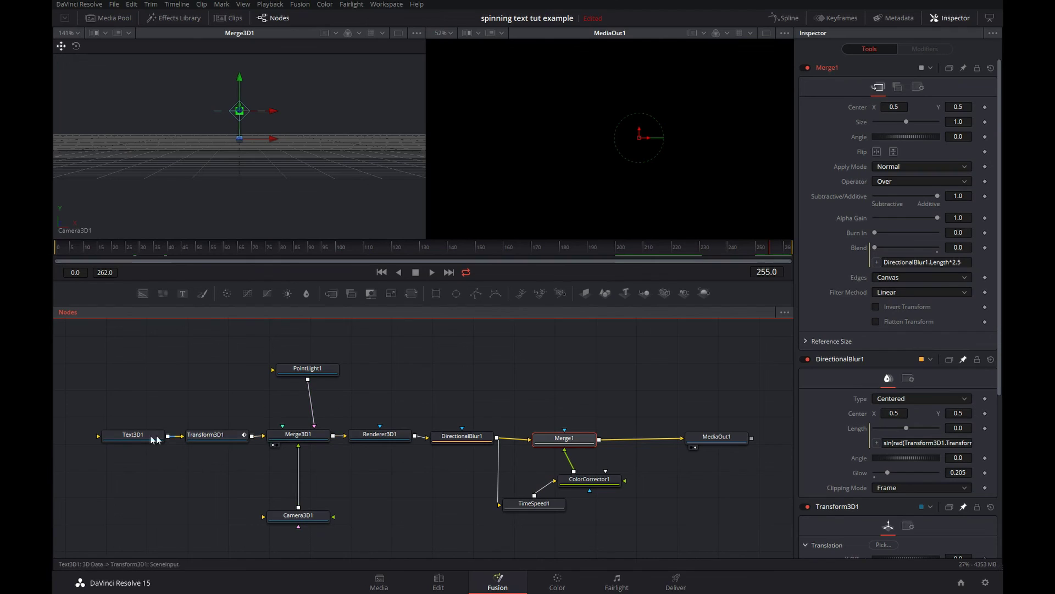
{"action": "left_click", "coordinate": [131, 438]}
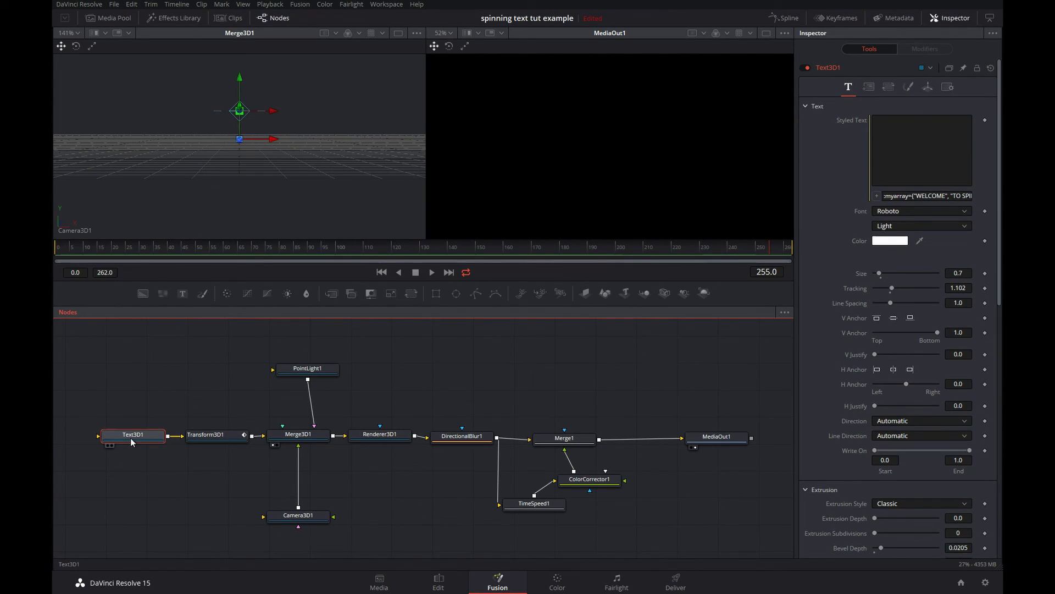
{"action": "left_click_drag", "start_coordinate": [130, 437], "coordinate": [269, 140]}
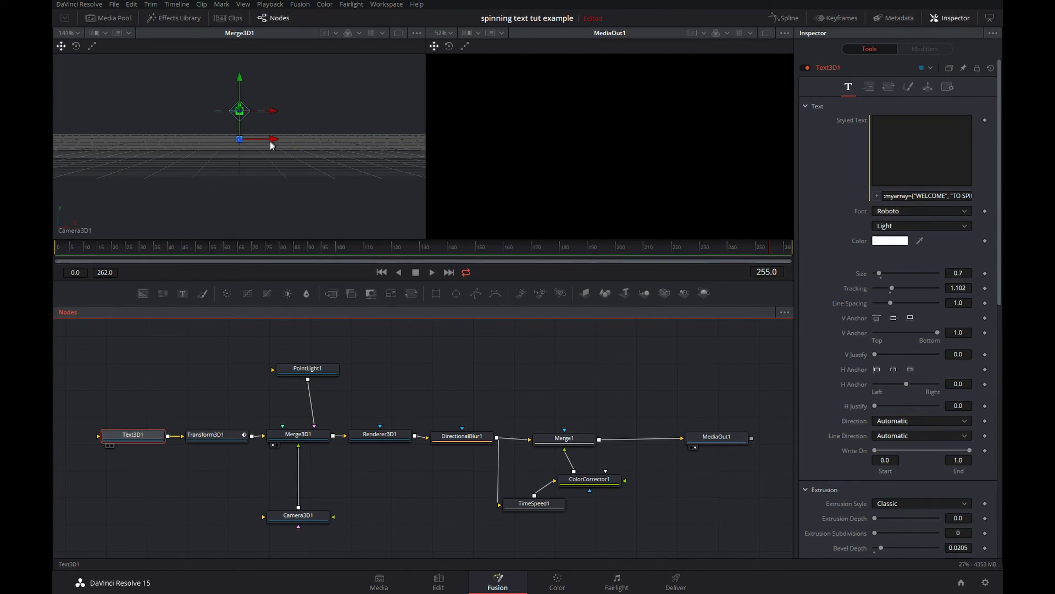
{"action": "left_click", "coordinate": [114, 247]}
{"action": "scroll", "coordinate": [278, 179], "scroll_direction": "up", "scroll_amount": 5}
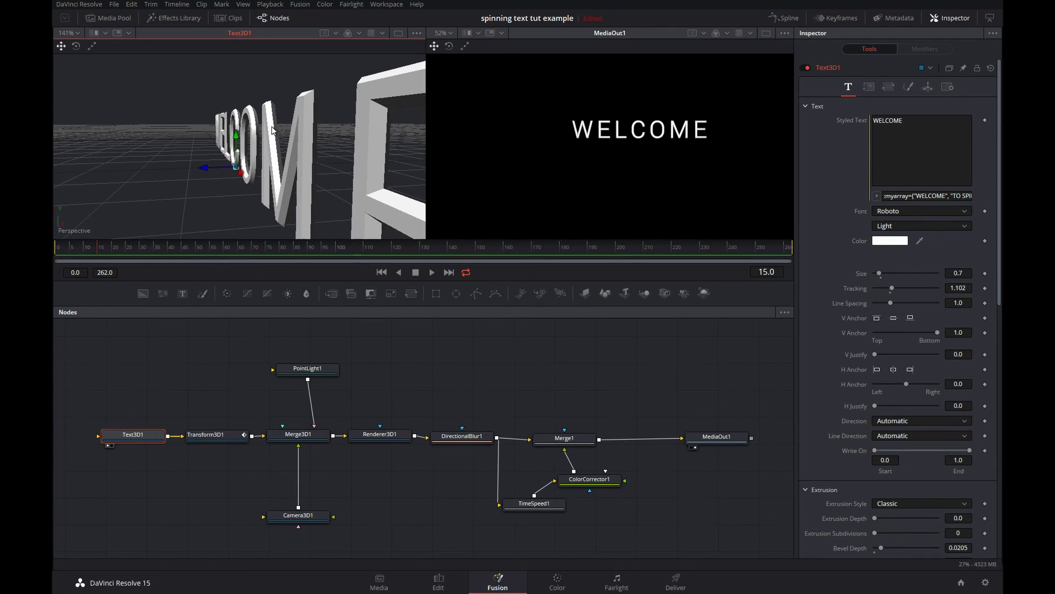
{"action": "left_click_drag", "start_coordinate": [281, 143], "coordinate": [428, 158]}
{"action": "left_click_drag", "start_coordinate": [295, 170], "coordinate": [284, 175]}
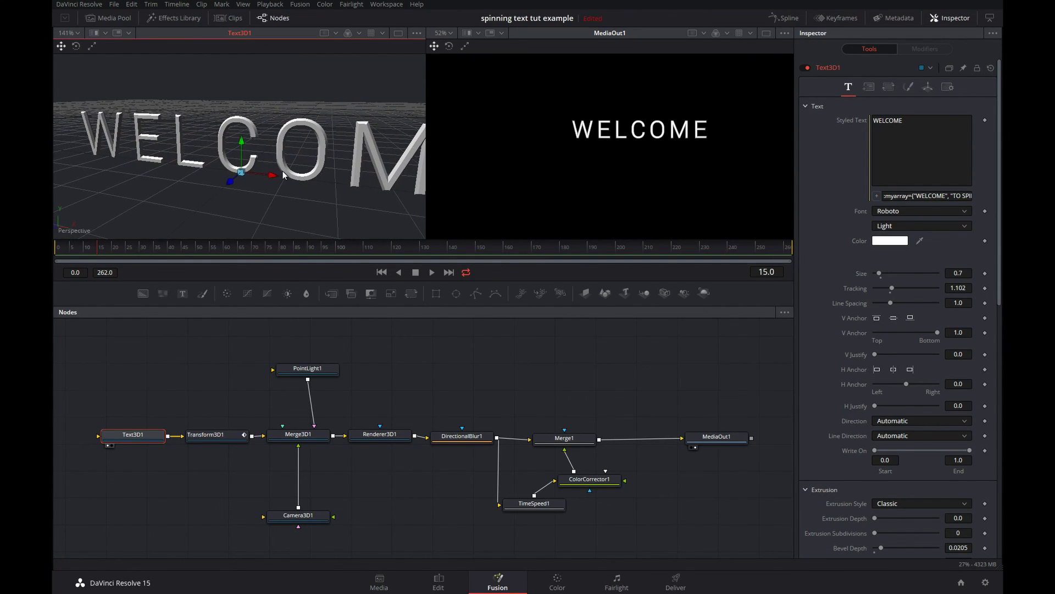